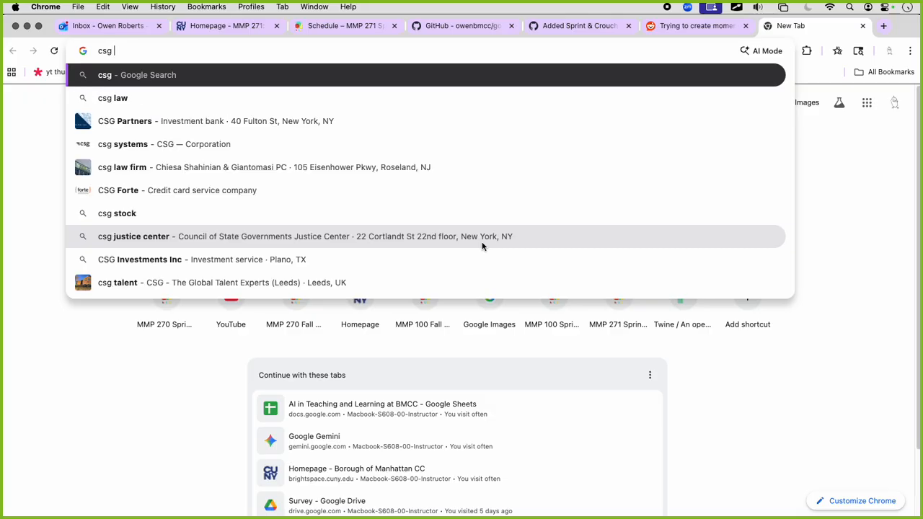
Search the web for "csg mesh godot" and read the introduction of the Godot Docs page Prototyping levels with CSG
{"action": "key", "text": "Return"}
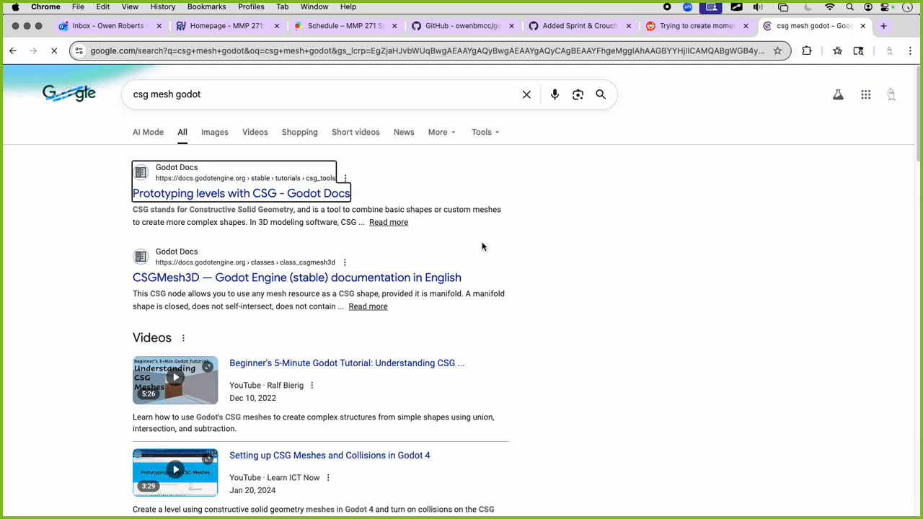
{"action": "left_click", "coordinate": [243, 191]}
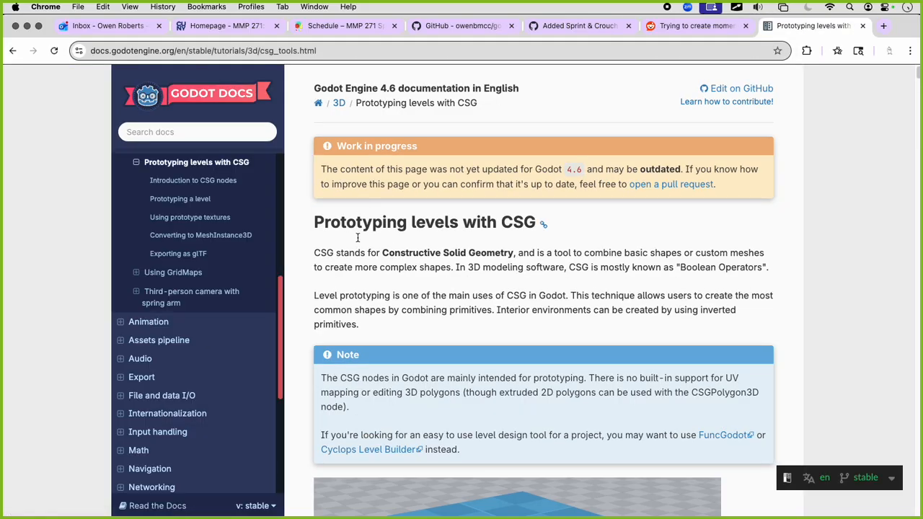
{"action": "left_click_drag", "start_coordinate": [392, 252], "coordinate": [509, 255]}
{"action": "left_click", "coordinate": [509, 255]}
{"action": "scroll", "coordinate": [510, 254], "scroll_direction": "down", "scroll_amount": 3}
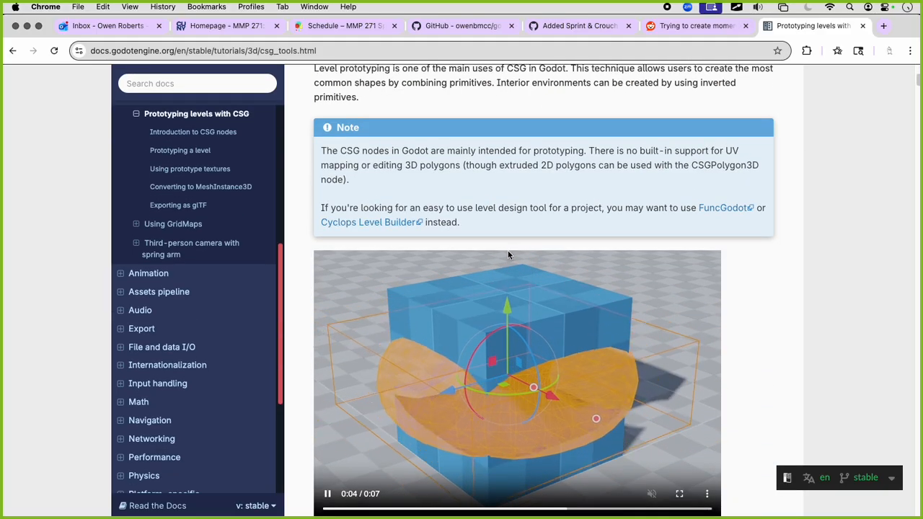
{"action": "scroll", "coordinate": [508, 251], "scroll_direction": "up", "scroll_amount": 2}
{"action": "scroll", "coordinate": [508, 252], "scroll_direction": "down", "scroll_amount": 3}
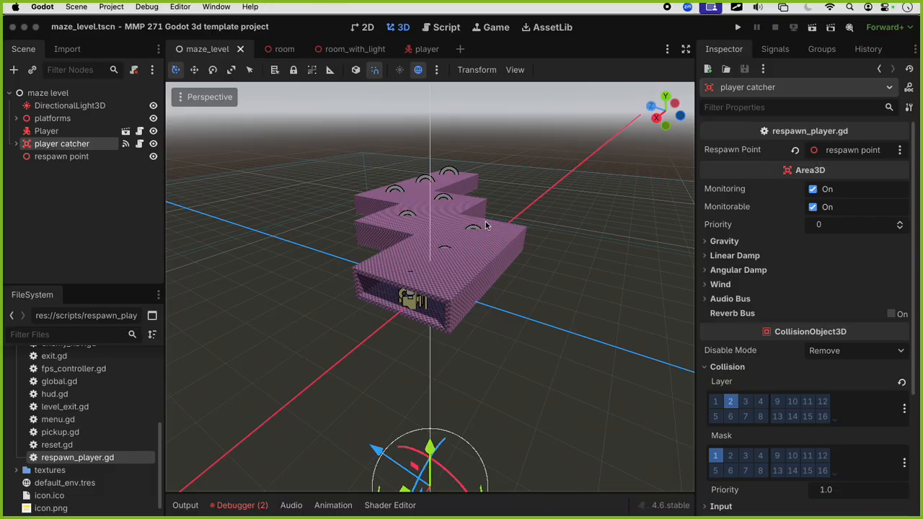
Switch to Godot and delete the wall6 mesh that closes off the end of the maze
{"action": "middle_click_drag", "start_coordinate": [404, 238], "coordinate": [437, 243]}
{"action": "scroll", "coordinate": [413, 246], "scroll_direction": "up", "scroll_amount": 3}
{"action": "scroll", "coordinate": [414, 246], "scroll_direction": "down", "scroll_amount": 8}
{"action": "middle_click_drag", "start_coordinate": [595, 297], "coordinate": [342, 291], "text": "shift"}
{"action": "scroll", "coordinate": [457, 250], "scroll_direction": "up", "scroll_amount": 8}
{"action": "left_click", "coordinate": [456, 250]}
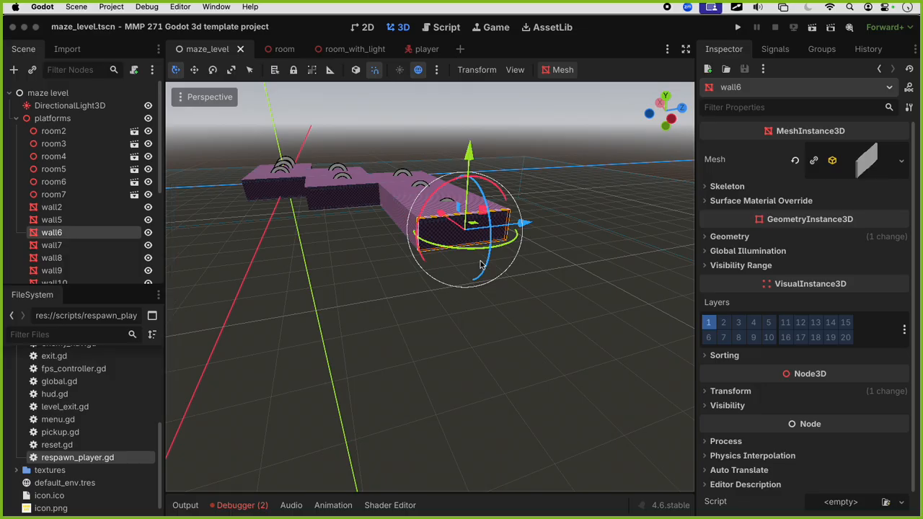
{"action": "key", "text": "Delete"}
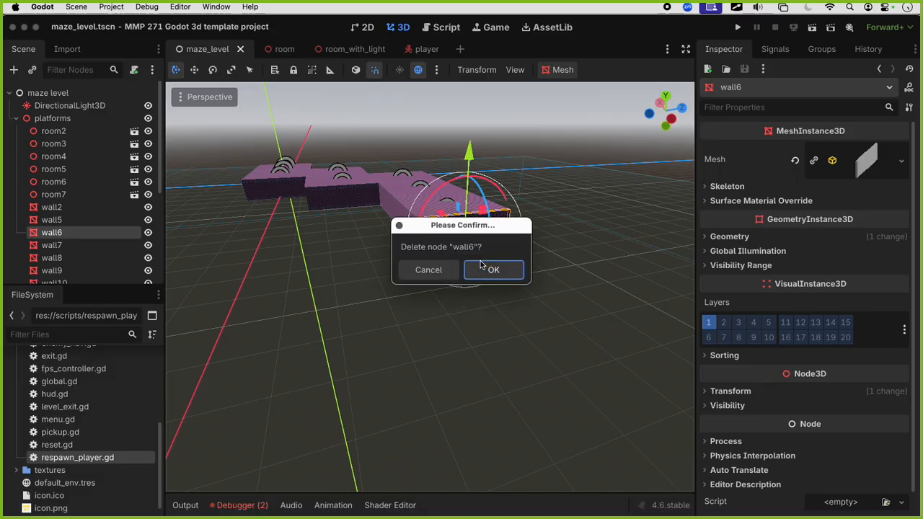
{"action": "left_click", "coordinate": [482, 265]}
Undo the deletion of wall6
{"action": "scroll", "coordinate": [483, 251], "scroll_direction": "up", "scroll_amount": 10}
{"action": "middle_click_drag", "start_coordinate": [483, 250], "coordinate": [444, 260]}
{"action": "middle_click_drag", "start_coordinate": [649, 269], "coordinate": [459, 227]}
{"action": "key", "text": "super+z"}
{"action": "scroll", "coordinate": [459, 227], "scroll_direction": "down", "scroll_amount": 5}
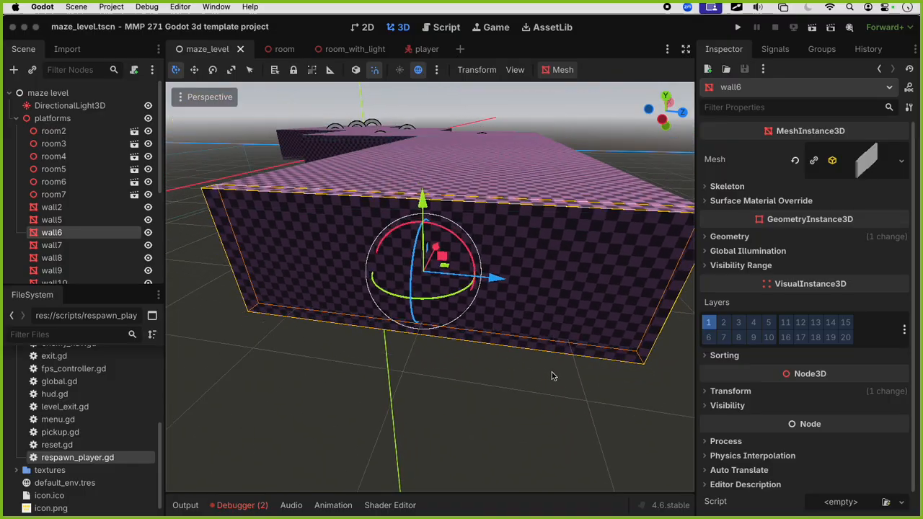
Slide wall6 sideways along its blue Z axis, duplicate it, and place the copy on the opposite side of the maze opening
{"action": "left_click_drag", "start_coordinate": [470, 314], "coordinate": [254, 293]}
{"action": "scroll", "coordinate": [379, 329], "scroll_direction": "down", "scroll_amount": 8}
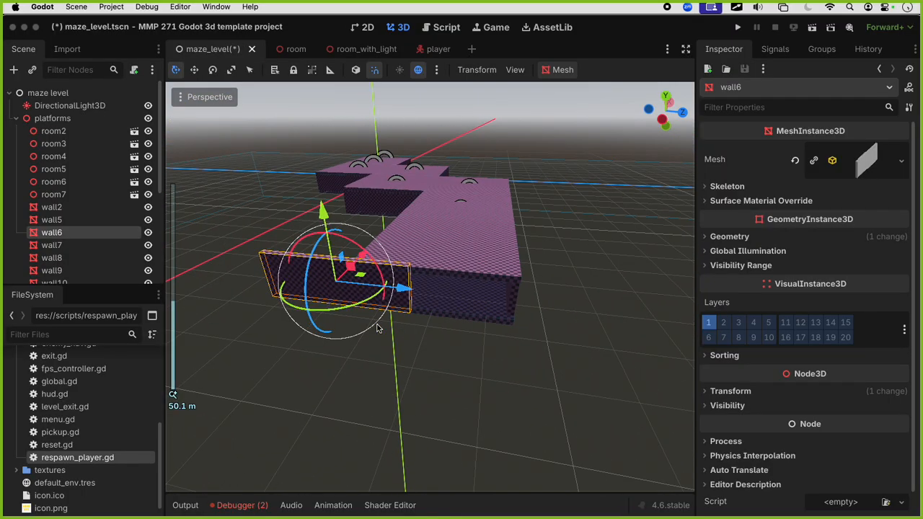
{"action": "left_click_drag", "start_coordinate": [402, 287], "coordinate": [647, 317]}
{"action": "key", "text": "super+d"}
{"action": "scroll", "coordinate": [433, 337], "scroll_direction": "up", "scroll_amount": 8}
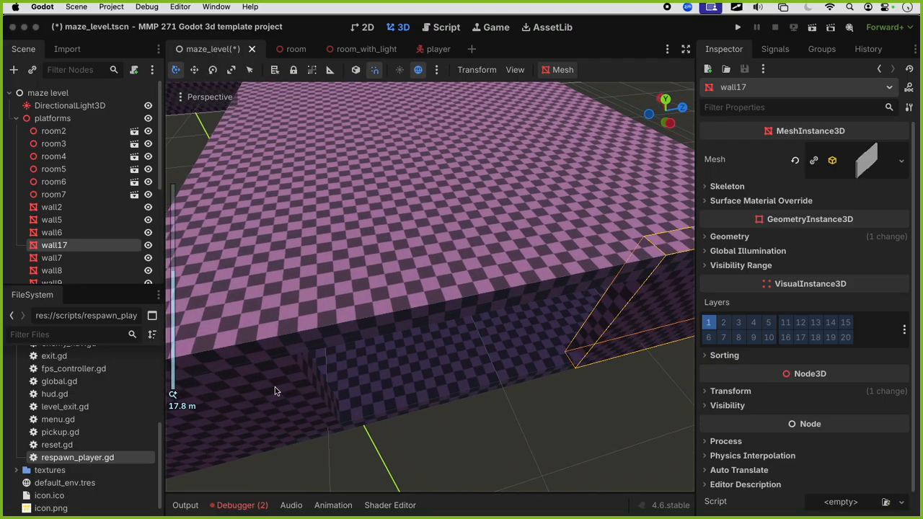
Move wall6 and its copy wall17 along Z toward a narrower doorway between them, and save the scene
{"action": "left_click", "coordinate": [275, 386]}
{"action": "scroll", "coordinate": [378, 403], "scroll_direction": "down", "scroll_amount": 8}
{"action": "left_click_drag", "start_coordinate": [375, 329], "coordinate": [449, 326]}
{"action": "left_click", "coordinate": [528, 291]}
{"action": "left_click_drag", "start_coordinate": [585, 266], "coordinate": [598, 265]}
{"action": "key", "text": "super+s"}
Examine the gap between wall6 and wall17 from several angles and save the scene
{"action": "middle_click_drag", "start_coordinate": [563, 372], "coordinate": [467, 317]}
{"action": "scroll", "coordinate": [469, 314], "scroll_direction": "up", "scroll_amount": 1}
{"action": "scroll", "coordinate": [467, 313], "scroll_direction": "down", "scroll_amount": 10}
{"action": "middle_click_drag", "start_coordinate": [482, 360], "coordinate": [390, 370]}
{"action": "scroll", "coordinate": [459, 325], "scroll_direction": "up", "scroll_amount": 20}
{"action": "scroll", "coordinate": [416, 288], "scroll_direction": "up", "scroll_amount": 20}
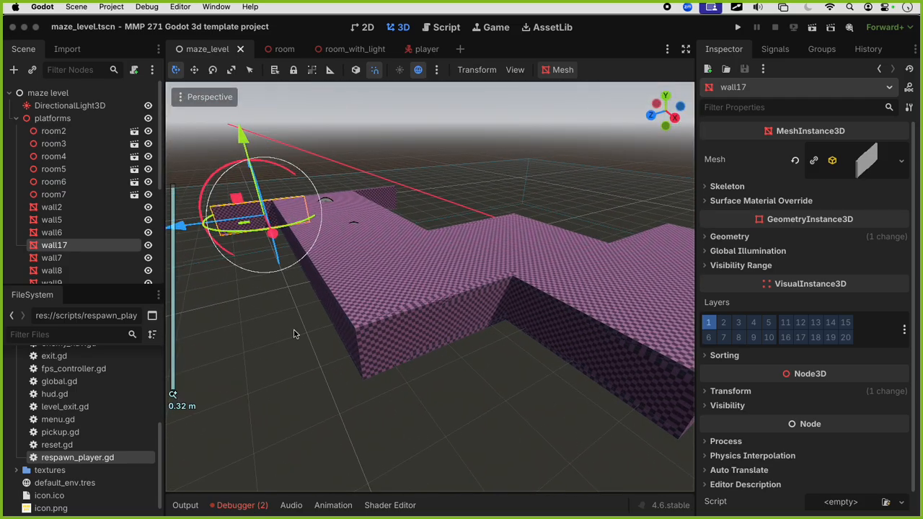
{"action": "middle_click_drag", "start_coordinate": [295, 334], "coordinate": [538, 351]}
{"action": "scroll", "coordinate": [428, 370], "scroll_direction": "down", "scroll_amount": 8}
{"action": "key", "text": "f"}
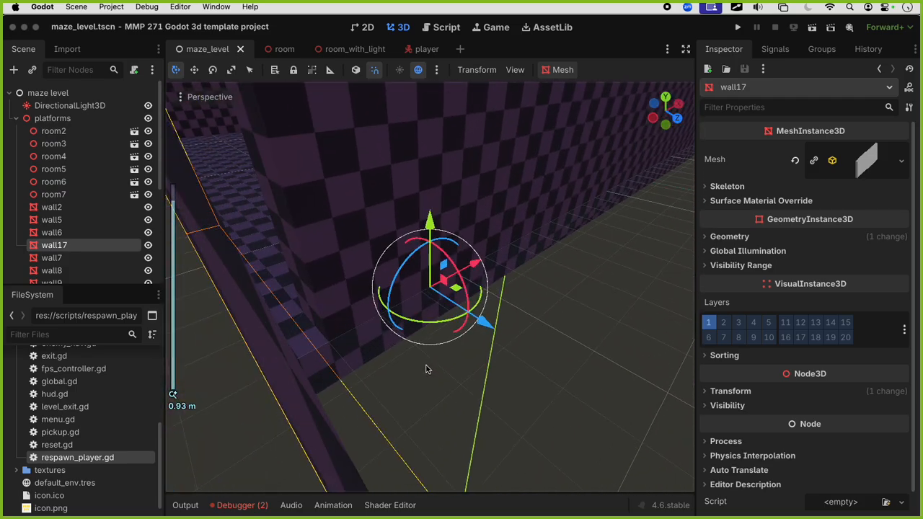
{"action": "scroll", "coordinate": [429, 368], "scroll_direction": "down", "scroll_amount": 20}
{"action": "middle_click_drag", "start_coordinate": [392, 348], "coordinate": [531, 336]}
{"action": "scroll", "coordinate": [531, 337], "scroll_direction": "down", "scroll_amount": 6}
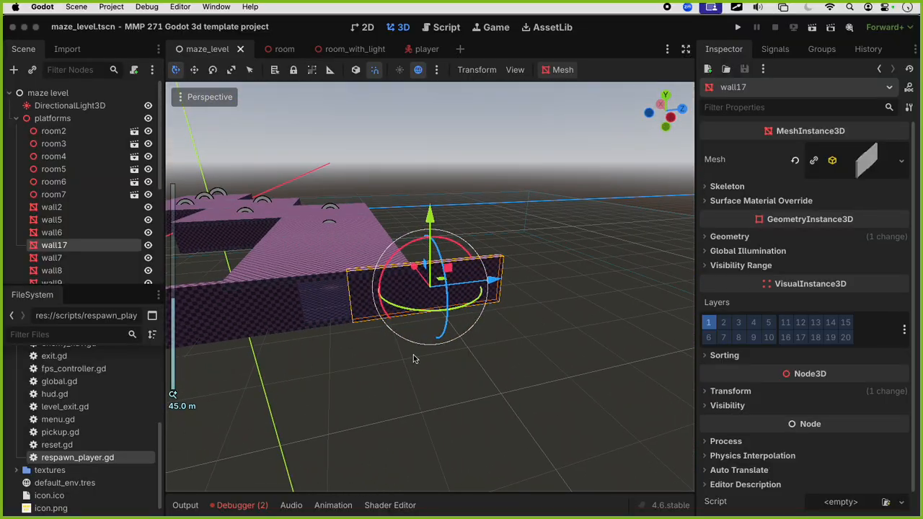
{"action": "left_click_drag", "start_coordinate": [414, 357], "coordinate": [539, 339], "text": "shift"}
{"action": "middle_click_drag", "start_coordinate": [515, 343], "coordinate": [491, 332]}
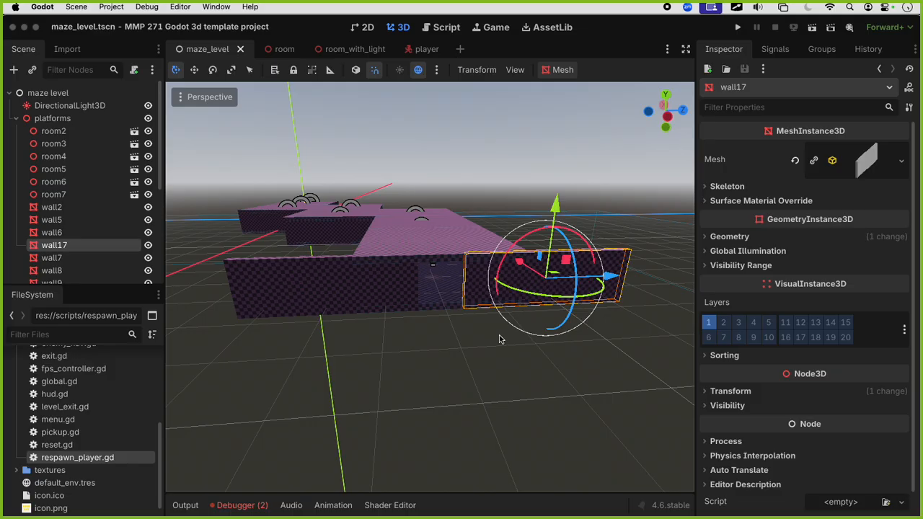
{"action": "middle_click_drag", "start_coordinate": [439, 310], "coordinate": [405, 390]}
{"action": "key", "text": "super+s"}
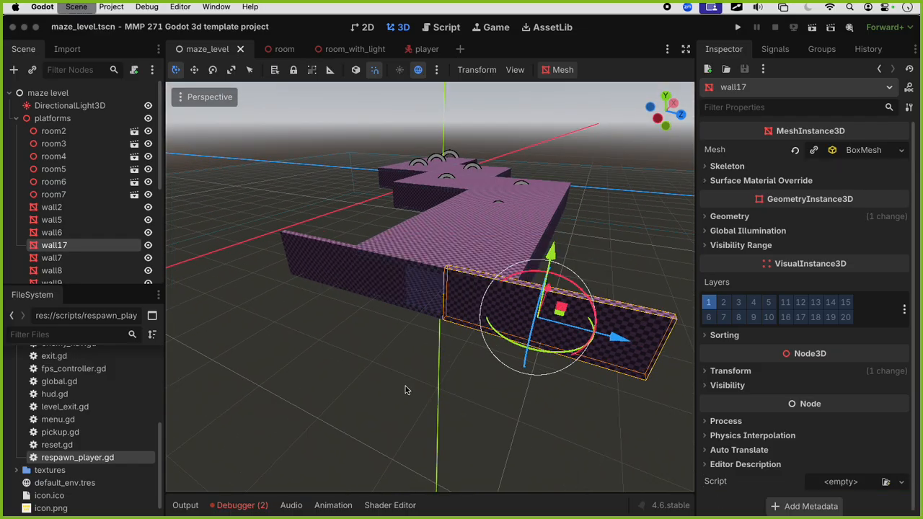
Fine-tune the positions of wall6 and wall17 along Z on both sides of the doorway and save the scene
{"action": "left_click", "coordinate": [398, 290]}
{"action": "left_click_drag", "start_coordinate": [408, 291], "coordinate": [442, 289]}
{"action": "left_click", "coordinate": [466, 289]}
{"action": "left_click_drag", "start_coordinate": [615, 334], "coordinate": [626, 339]}
{"action": "middle_click_drag", "start_coordinate": [600, 374], "coordinate": [465, 400]}
{"action": "key", "text": "super+s"}
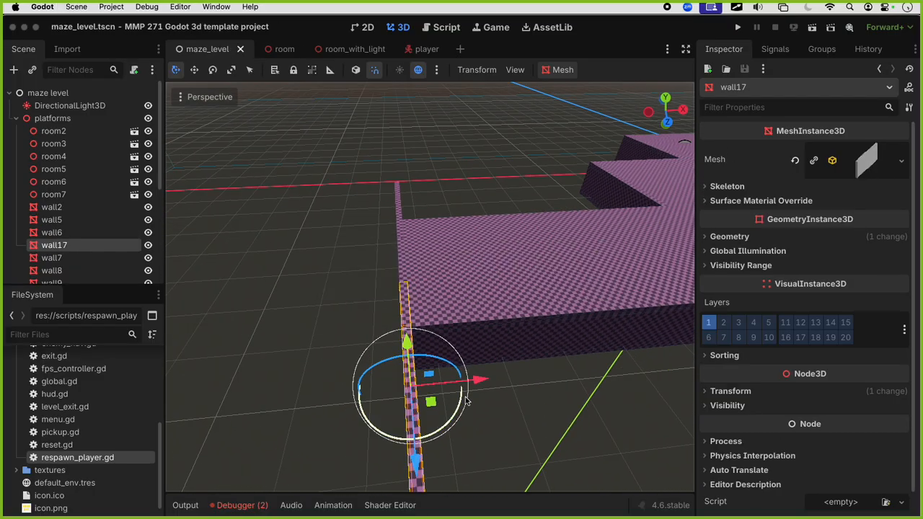
Collapse the platforms node in the scene tree and inspect the doorway between the two end walls up close
{"action": "left_click", "coordinate": [26, 118]}
{"action": "left_click", "coordinate": [17, 119]}
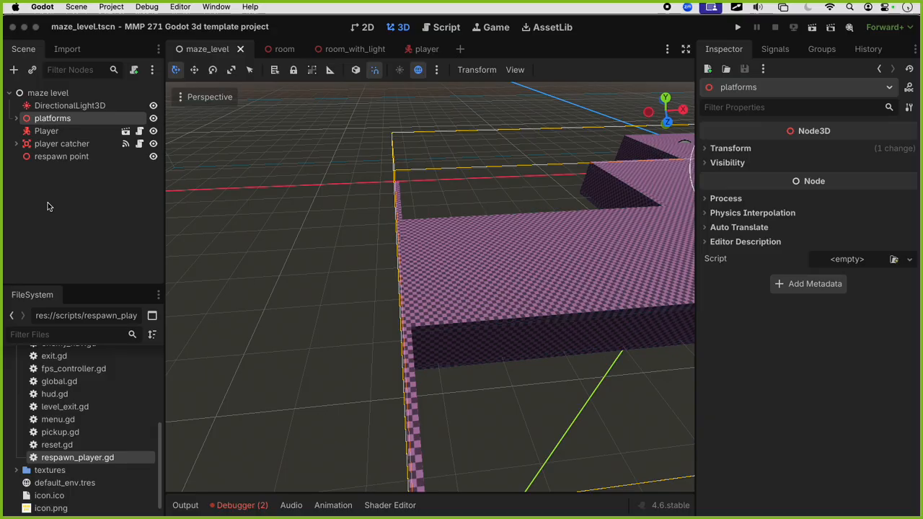
{"action": "scroll", "coordinate": [438, 291], "scroll_direction": "down", "scroll_amount": 5}
{"action": "middle_click_drag", "start_coordinate": [439, 291], "coordinate": [609, 282]}
{"action": "scroll", "coordinate": [612, 283], "scroll_direction": "down", "scroll_amount": 2}
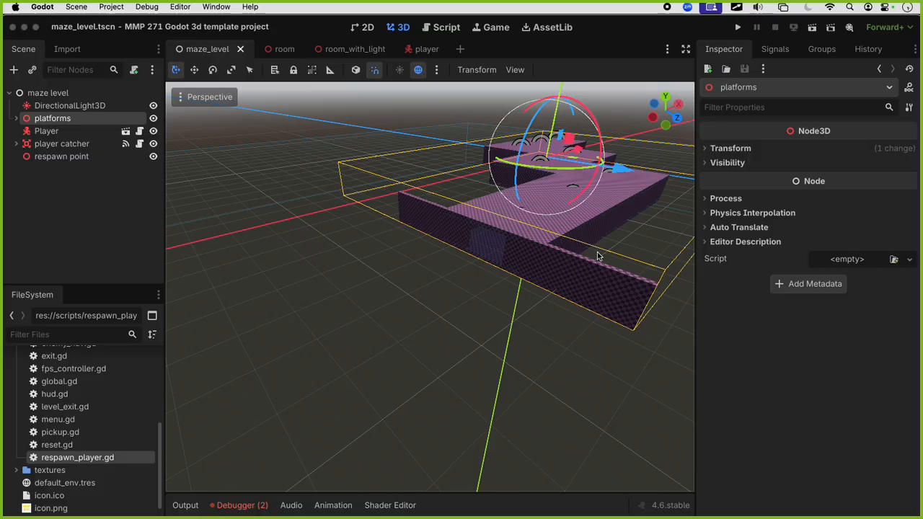
{"action": "scroll", "coordinate": [599, 258], "scroll_direction": "up", "scroll_amount": 12}
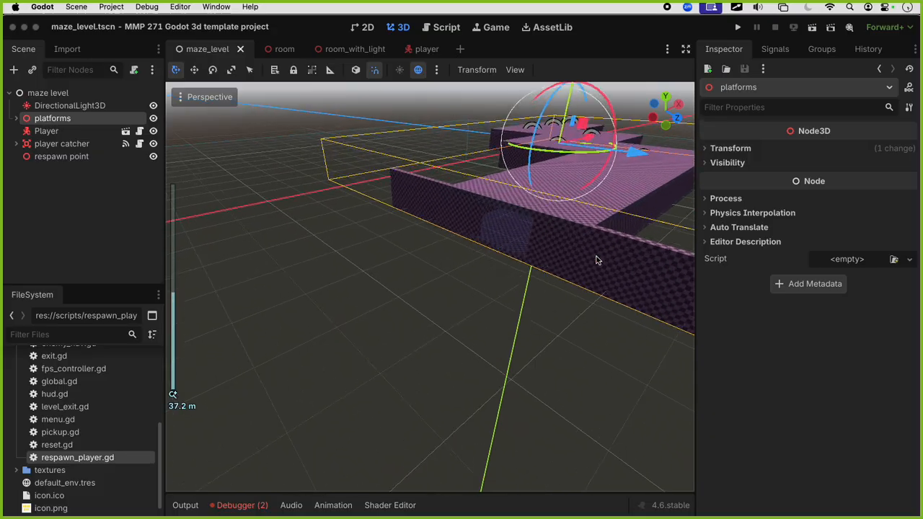
{"action": "scroll", "coordinate": [507, 319], "scroll_direction": "up", "scroll_amount": 1}
{"action": "scroll", "coordinate": [513, 319], "scroll_direction": "right", "scroll_amount": 3, "text": "shift"}
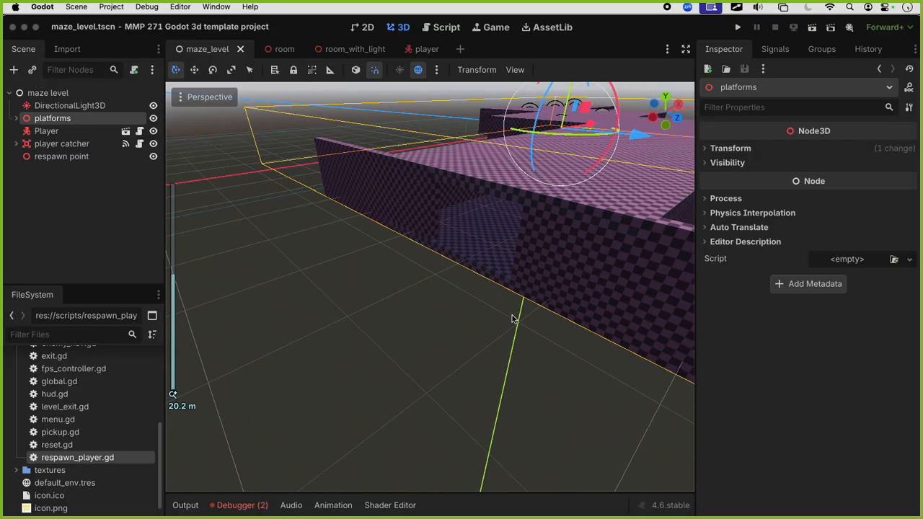
{"action": "scroll", "coordinate": [472, 264], "scroll_direction": "left", "scroll_amount": 3}
{"action": "scroll", "coordinate": [466, 280], "scroll_direction": "right", "scroll_amount": 3, "text": "shift"}
Add a Node3D directly under the maze level root and name it csg tunnel
{"action": "left_click", "coordinate": [146, 221]}
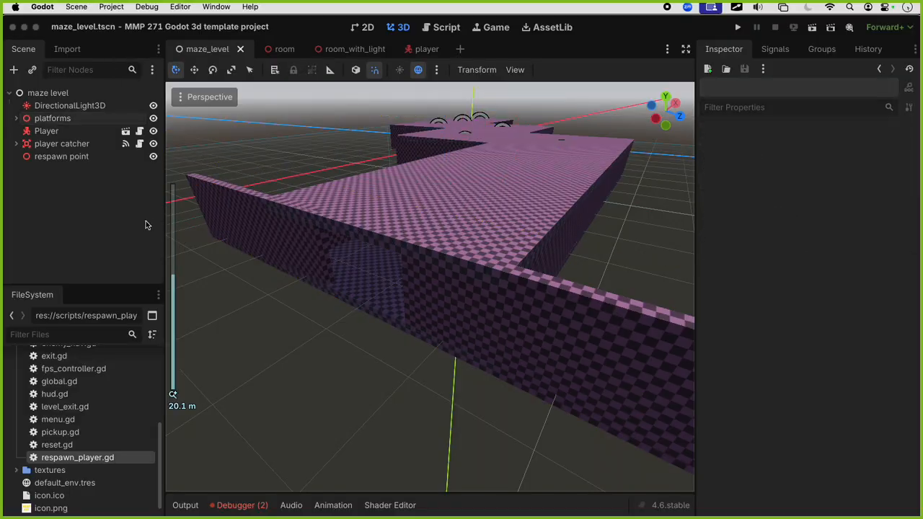
{"action": "left_click", "coordinate": [13, 69]}
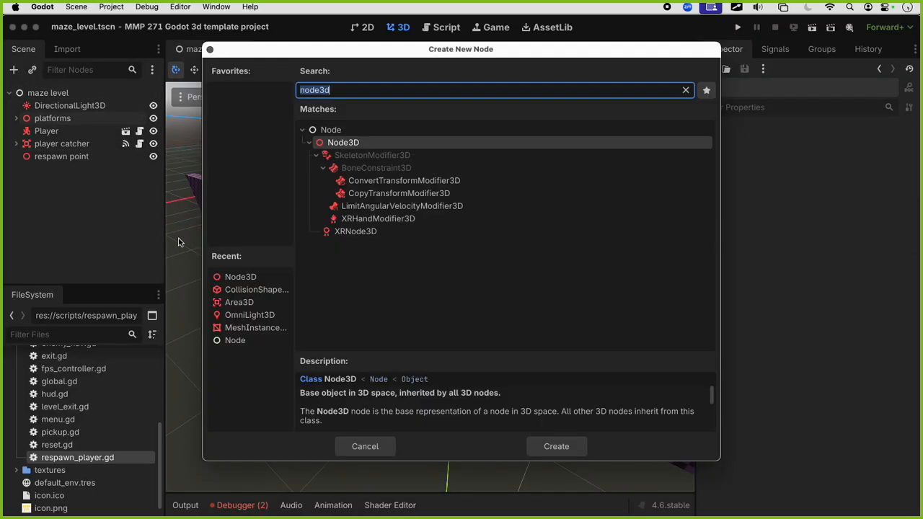
{"action": "key", "text": "Return"}
{"action": "key", "text": "Return"}
{"action": "type", "text": "cs"}
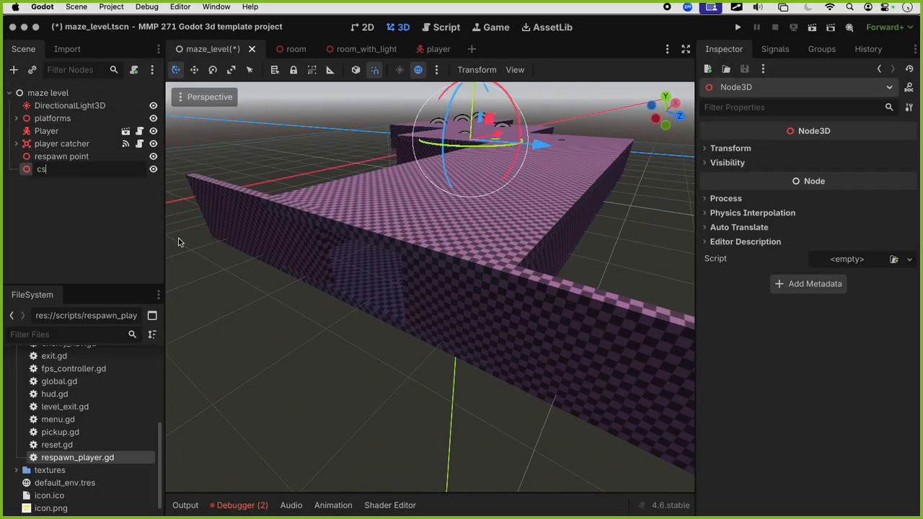
{"action": "type", "text": "g tunnel"}
{"action": "key", "text": "Return"}
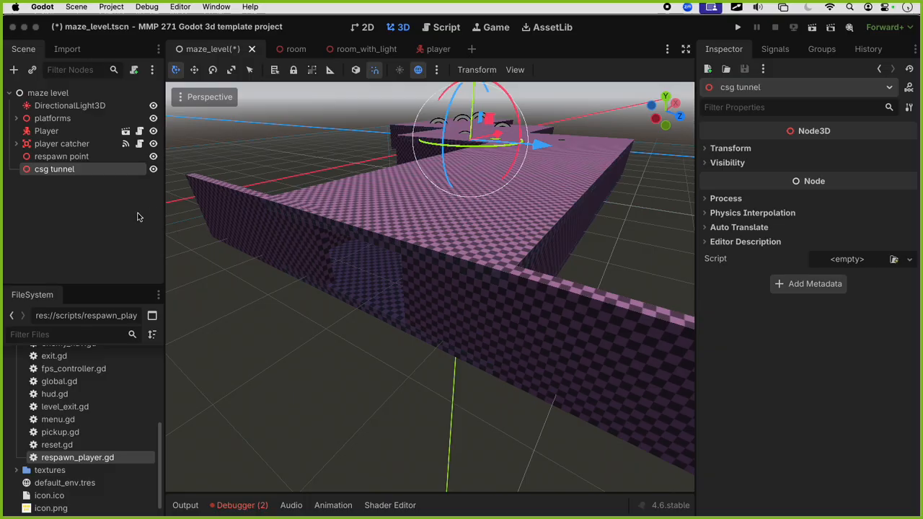
Look up the CSG node types and add a CSGCombiner3D as a child of csg tunnel
{"action": "left_click", "coordinate": [13, 69]}
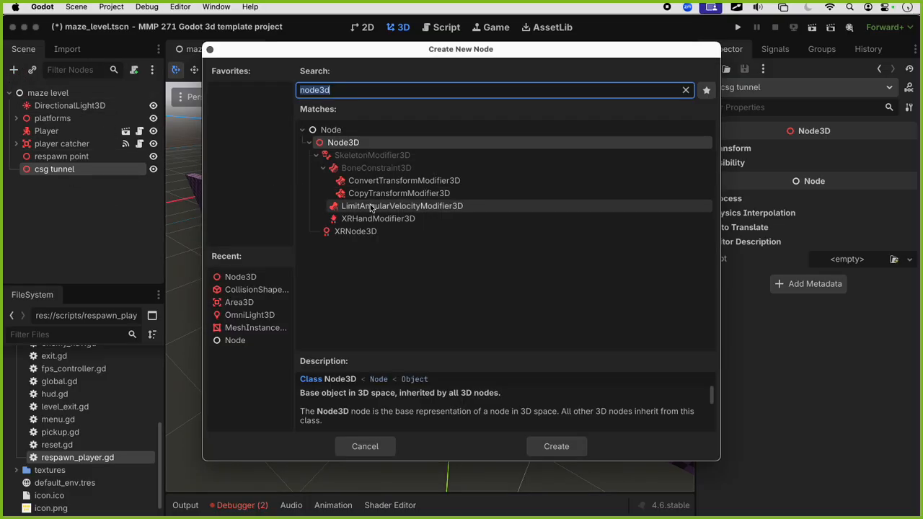
{"action": "key", "text": "BackSpace"}
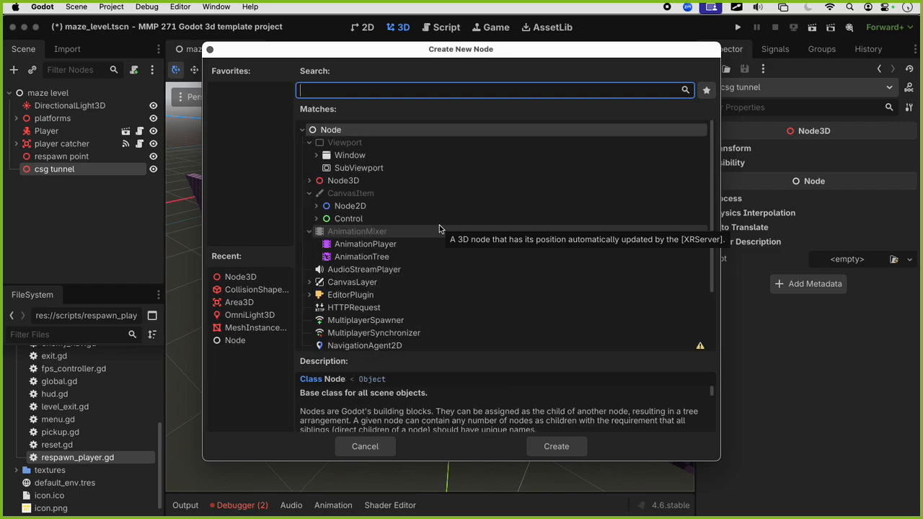
{"action": "type", "text": "mesh"}
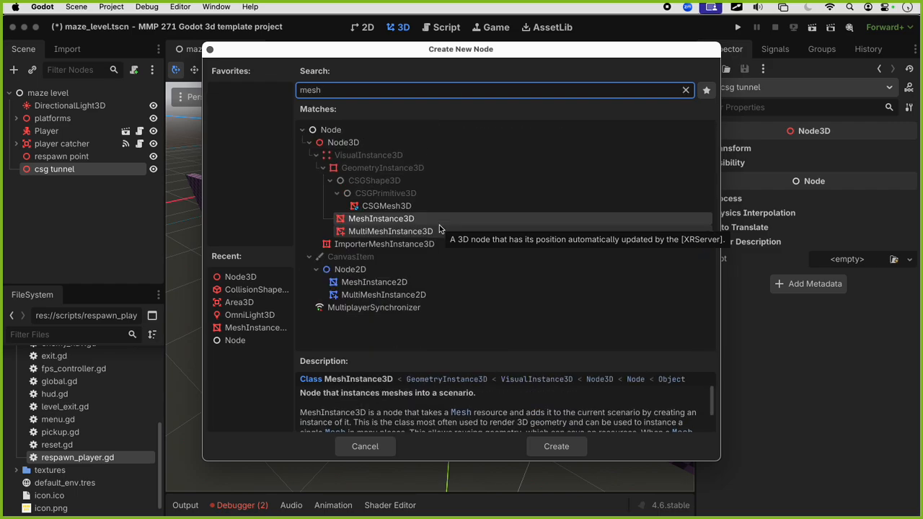
{"action": "left_click", "coordinate": [419, 219]}
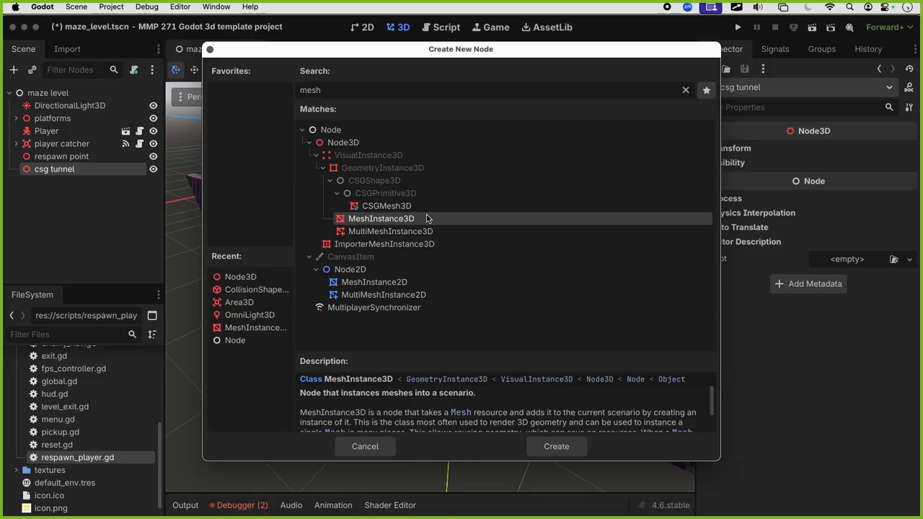
{"action": "left_click", "coordinate": [394, 208]}
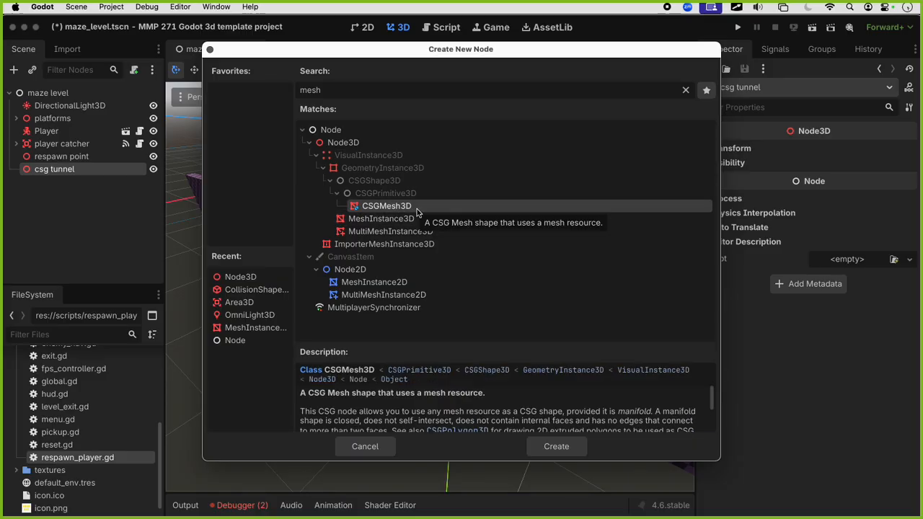
{"action": "left_click", "coordinate": [370, 91]}
{"action": "type", "text": "csg"}
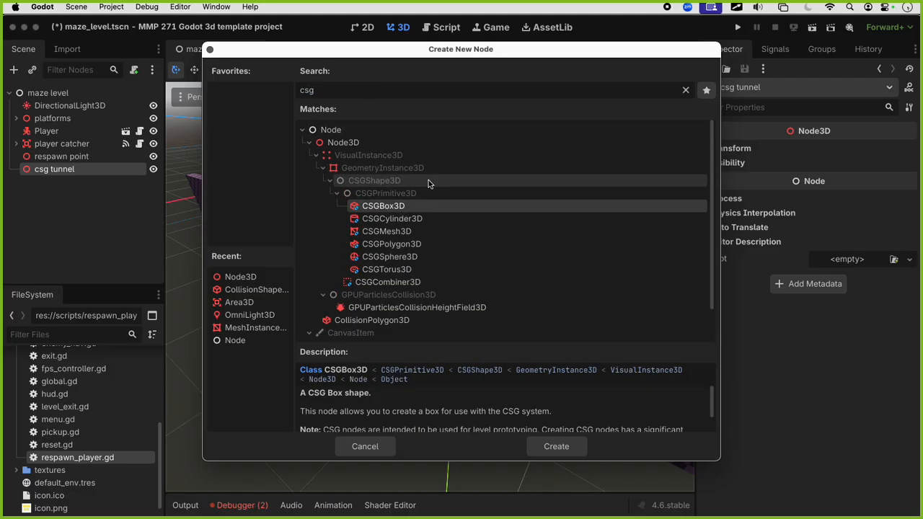
{"action": "scroll", "coordinate": [432, 219], "scroll_direction": "down", "scroll_amount": 1}
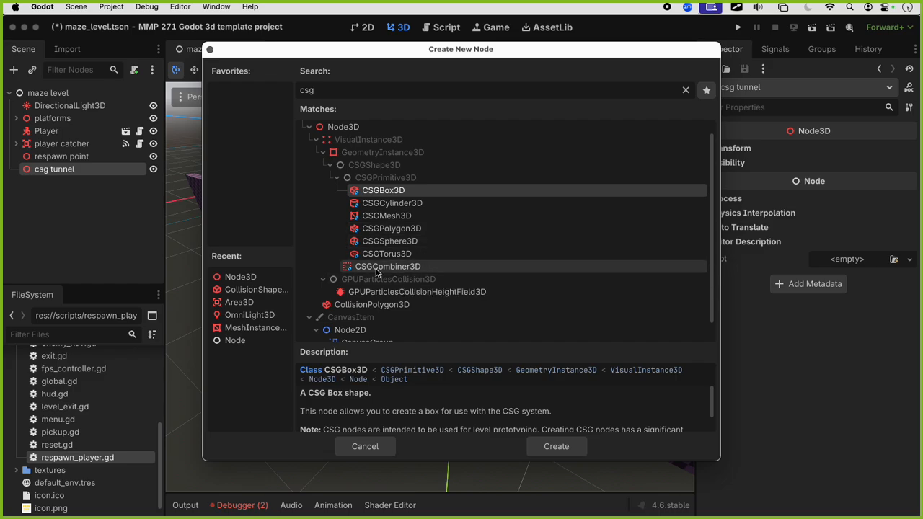
{"action": "left_click", "coordinate": [391, 268]}
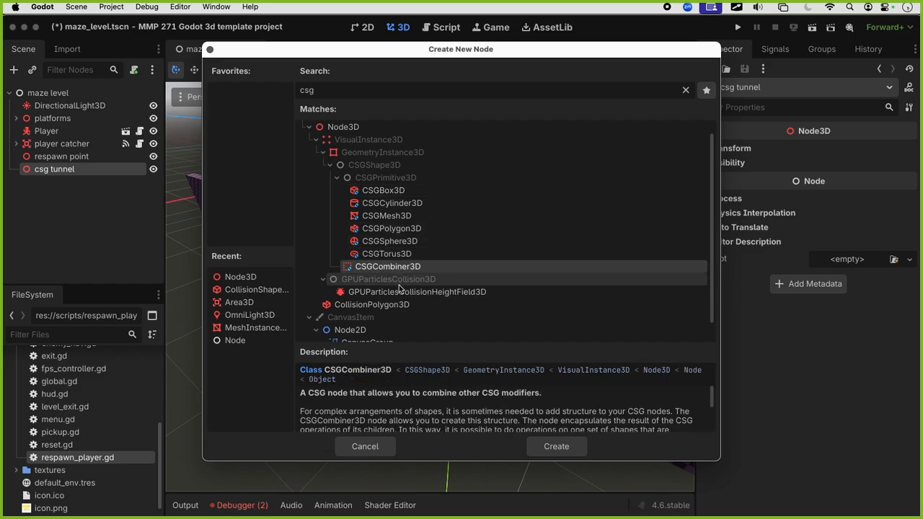
{"action": "left_click", "coordinate": [549, 437]}
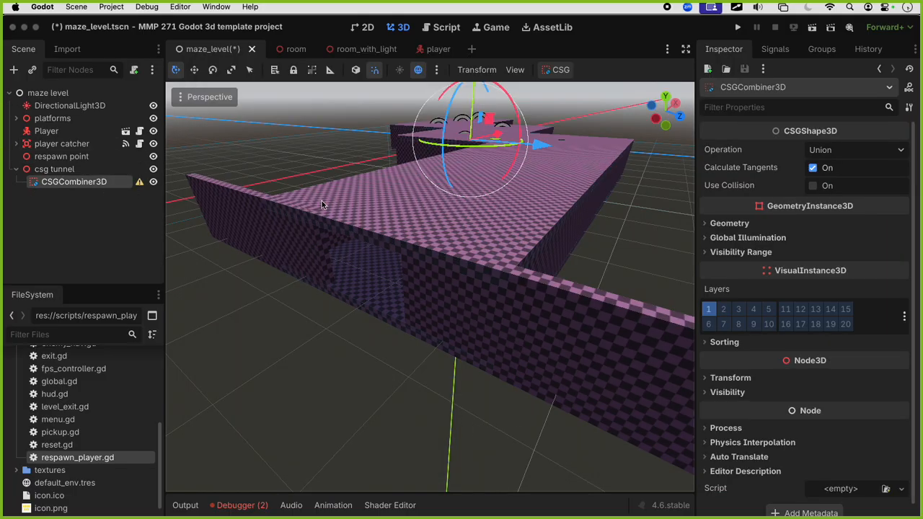
Move the CSGCombiner3D along the X and Z axes to the doorway at the end of the maze
{"action": "scroll", "coordinate": [491, 210], "scroll_direction": "down", "scroll_amount": 4}
{"action": "middle_click_drag", "start_coordinate": [491, 210], "coordinate": [498, 176]}
{"action": "scroll", "coordinate": [493, 193], "scroll_direction": "down", "scroll_amount": 13}
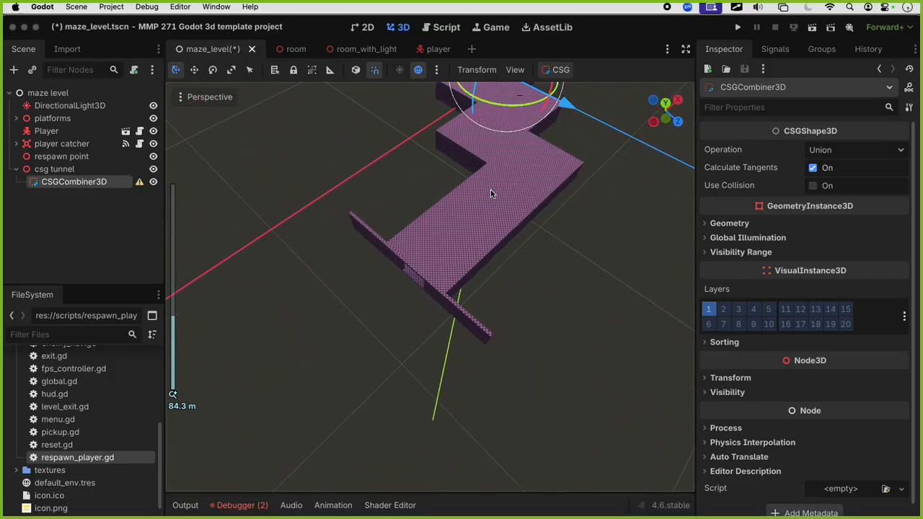
{"action": "key", "text": "f"}
{"action": "scroll", "coordinate": [471, 260], "scroll_direction": "down", "scroll_amount": 11}
{"action": "left_click_drag", "start_coordinate": [470, 257], "coordinate": [372, 386]}
{"action": "key", "text": "f"}
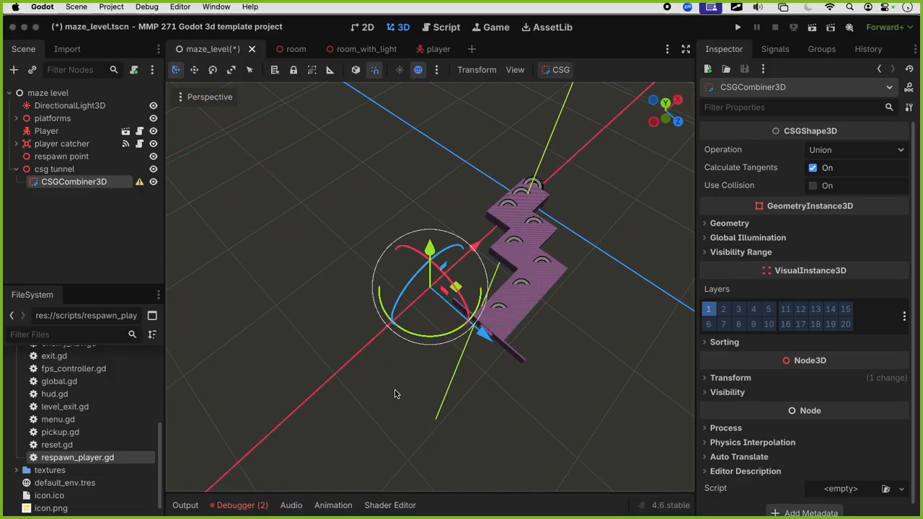
{"action": "left_click_drag", "start_coordinate": [477, 337], "coordinate": [561, 375]}
{"action": "scroll", "coordinate": [561, 375], "scroll_direction": "up", "scroll_amount": 6}
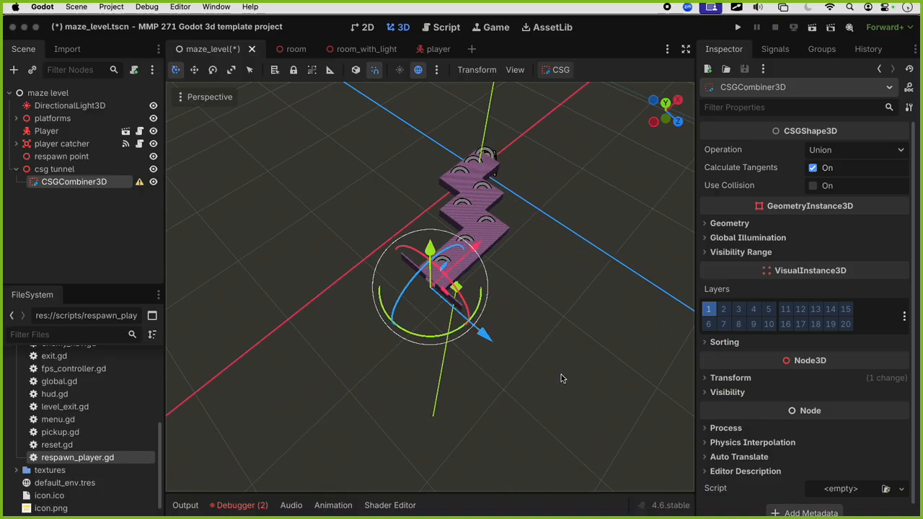
Move the CSGCombiner3D closer to the doorway between the two end walls and save the scene
{"action": "middle_click_drag", "start_coordinate": [551, 365], "coordinate": [581, 290]}
{"action": "left_click_drag", "start_coordinate": [458, 261], "coordinate": [464, 256]}
{"action": "scroll", "coordinate": [471, 282], "scroll_direction": "up", "scroll_amount": 10}
{"action": "middle_click_drag", "start_coordinate": [472, 286], "coordinate": [497, 299]}
{"action": "left_click_drag", "start_coordinate": [497, 298], "coordinate": [476, 292]}
{"action": "middle_click_drag", "start_coordinate": [476, 292], "coordinate": [564, 212]}
{"action": "key", "text": "super+s"}
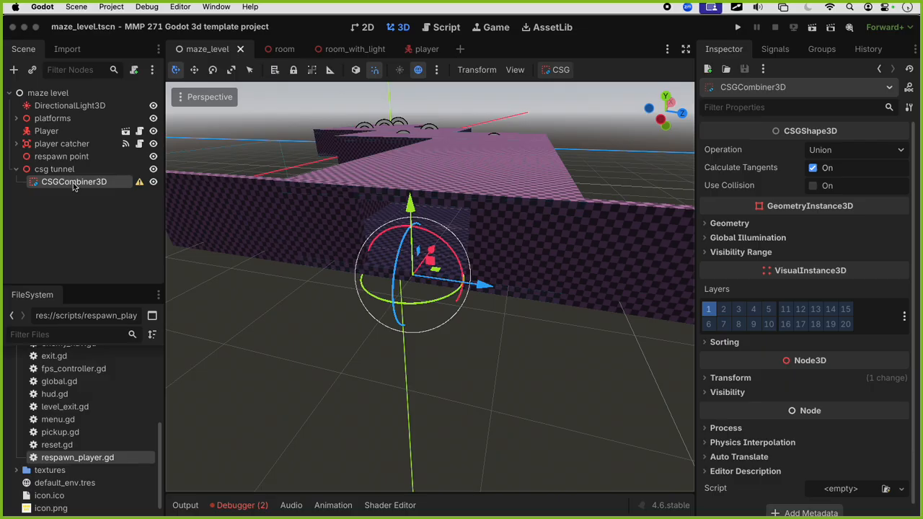
Read the node configuration warning of the CSGCombiner3D and dismiss it
{"action": "left_click", "coordinate": [140, 184]}
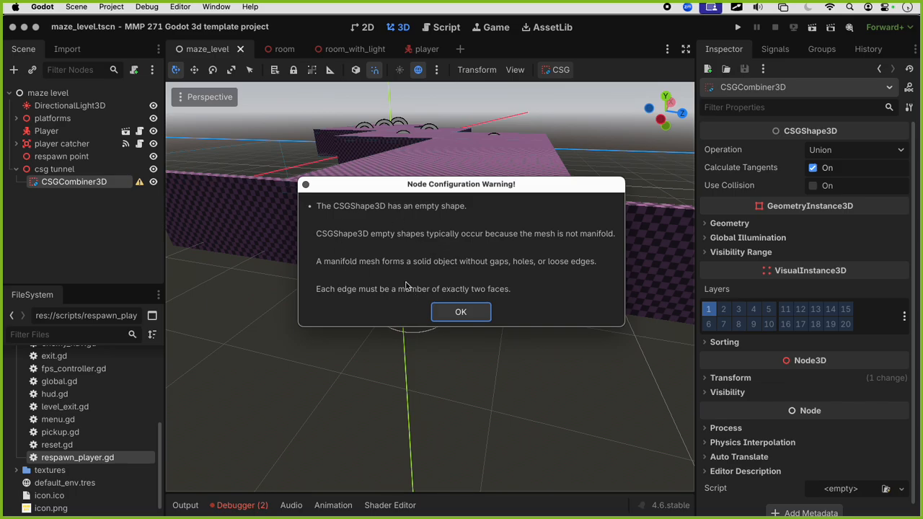
{"action": "left_click", "coordinate": [474, 314]}
Move the CSGCombiner3D outward along the X axis, well clear of the end walls, and save the scene
{"action": "middle_click_drag", "start_coordinate": [476, 315], "coordinate": [433, 305]}
{"action": "left_click_drag", "start_coordinate": [503, 269], "coordinate": [353, 286]}
{"action": "middle_click_drag", "start_coordinate": [434, 275], "coordinate": [422, 294]}
{"action": "scroll", "coordinate": [430, 290], "scroll_direction": "down", "scroll_amount": 6}
{"action": "middle_click_drag", "start_coordinate": [537, 265], "coordinate": [470, 225]}
{"action": "left_click_drag", "start_coordinate": [501, 269], "coordinate": [446, 263]}
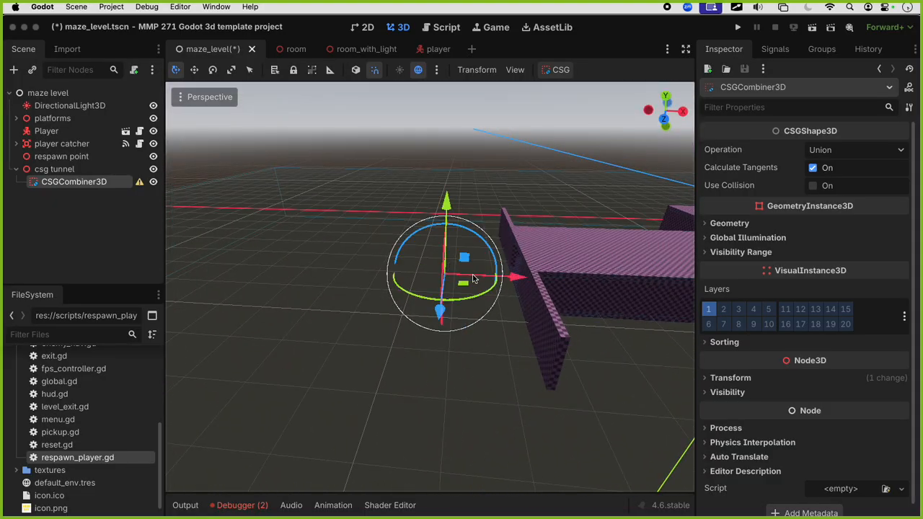
{"action": "left_click_drag", "start_coordinate": [512, 279], "coordinate": [484, 281]}
{"action": "key", "text": "super+s"}
Add a CSGBox3D as a child of the CSGCombiner3D
{"action": "left_click", "coordinate": [65, 216]}
{"action": "left_click", "coordinate": [68, 184]}
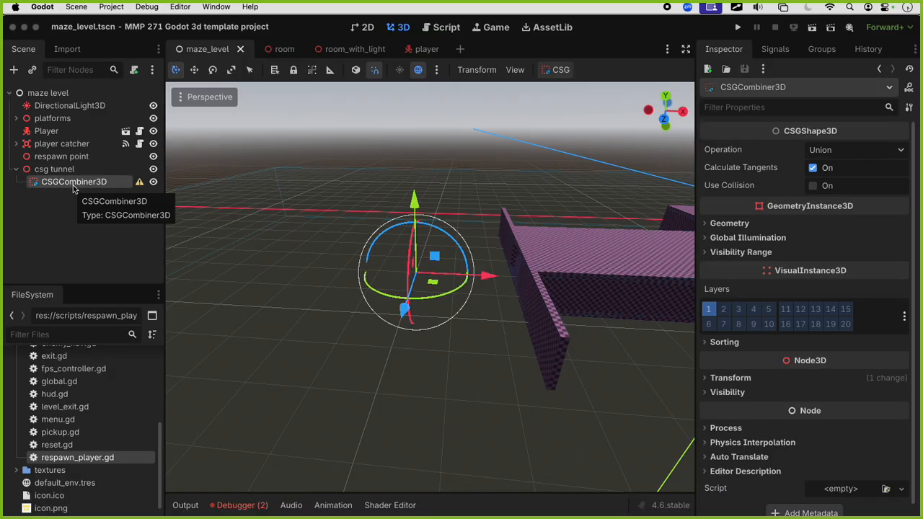
{"action": "key", "text": "super+a"}
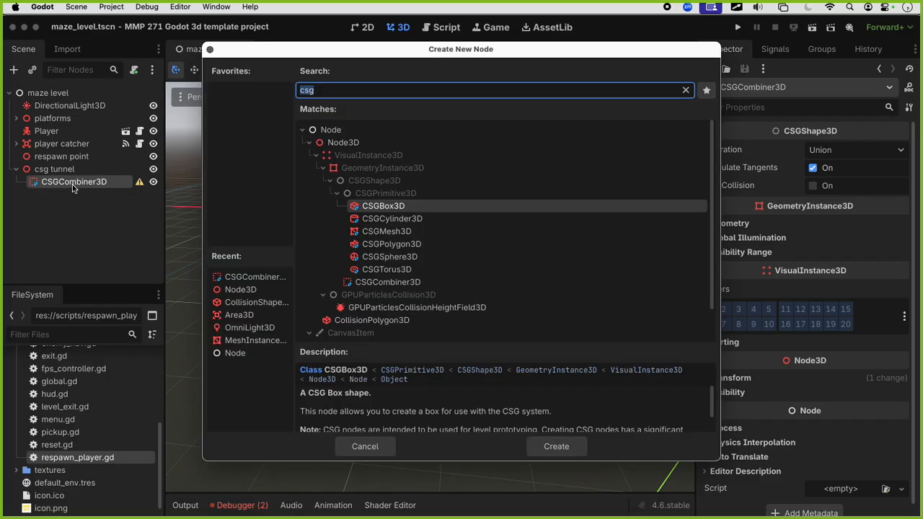
{"action": "key", "text": "Return"}
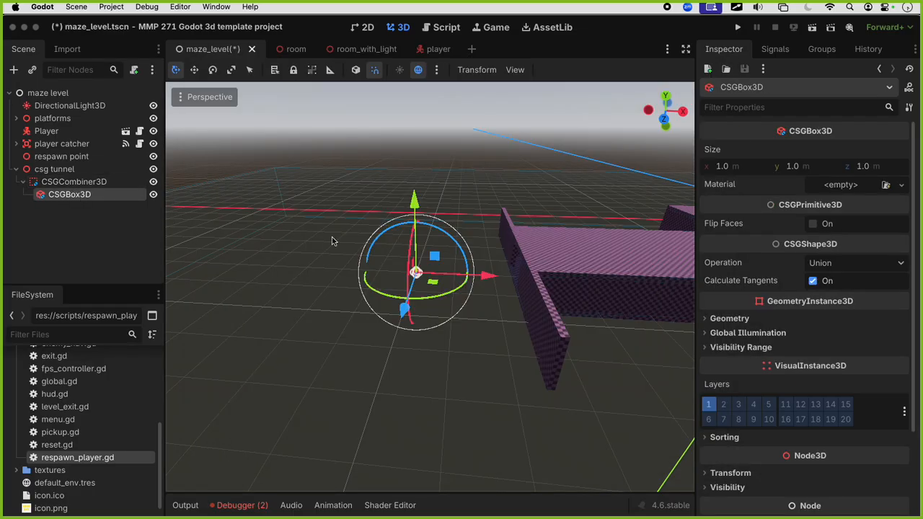
Stretch the new box in the viewport to about 7 m along X and 1.5 m along Y
{"action": "key", "text": "f"}
{"action": "scroll", "coordinate": [409, 287], "scroll_direction": "up", "scroll_amount": 15}
{"action": "middle_click_drag", "start_coordinate": [408, 286], "coordinate": [505, 349]}
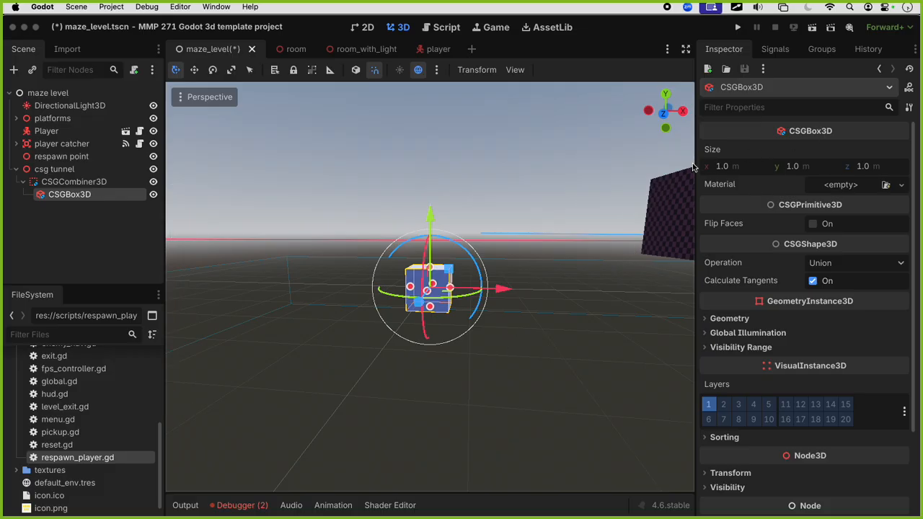
{"action": "left_click_drag", "start_coordinate": [450, 288], "coordinate": [557, 290]}
{"action": "left_click_drag", "start_coordinate": [486, 271], "coordinate": [491, 223]}
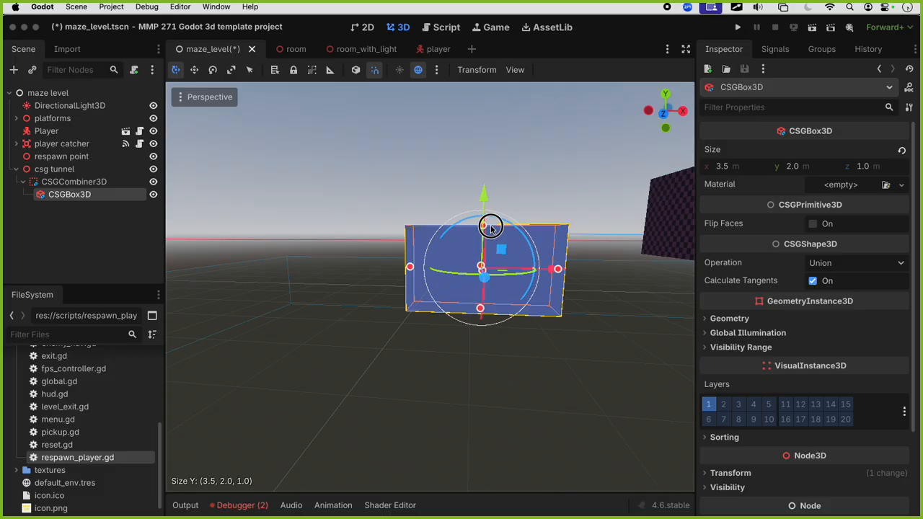
{"action": "left_click_drag", "start_coordinate": [413, 267], "coordinate": [406, 293]}
{"action": "middle_click_drag", "start_coordinate": [424, 284], "coordinate": [281, 315]}
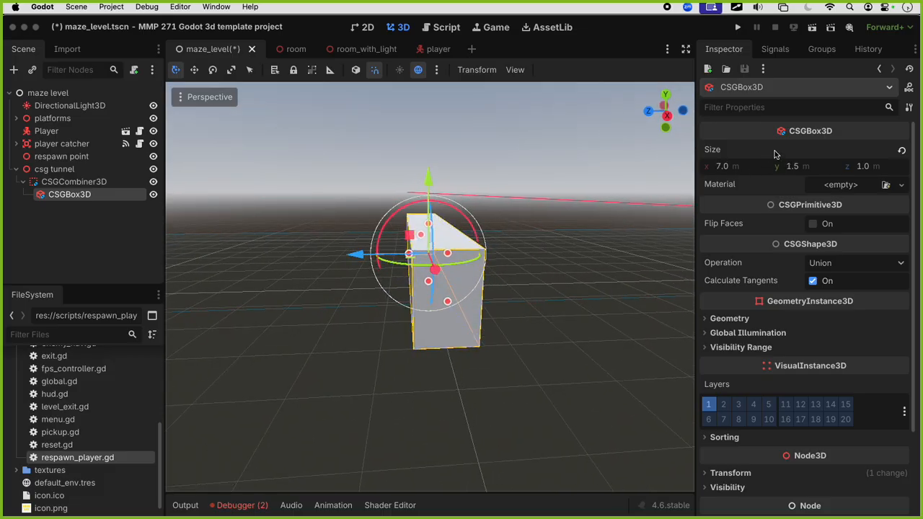
Set the CSGBox3D's size to 8 m along both X and Y
{"action": "left_click", "coordinate": [734, 171]}
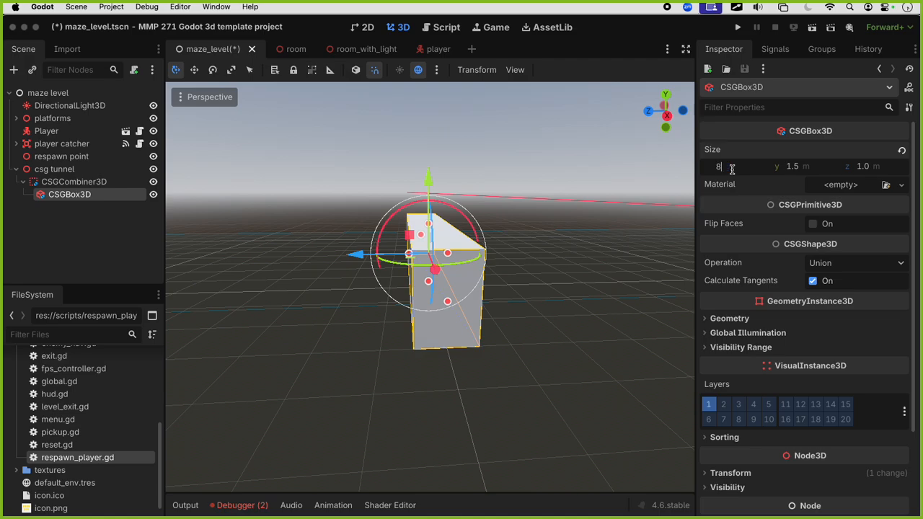
{"action": "key", "text": "Return"}
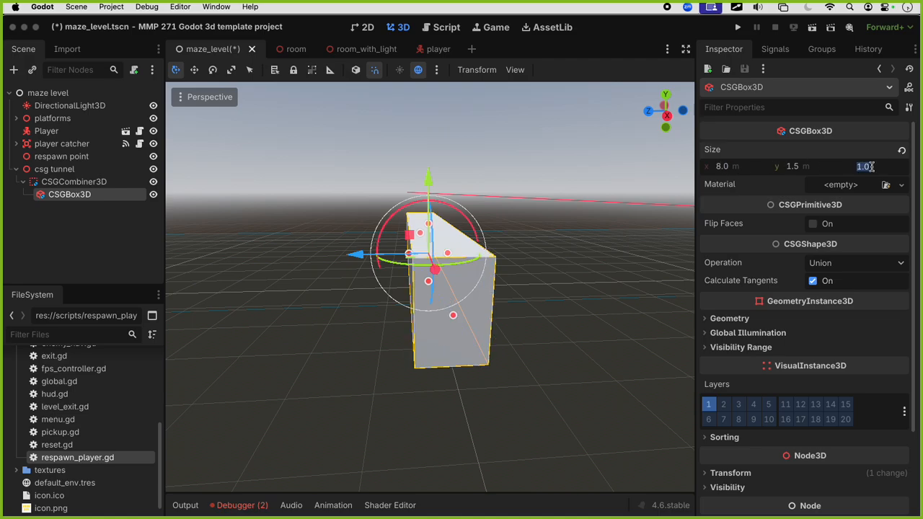
{"action": "left_click", "coordinate": [798, 169]}
{"action": "type", "text": "8"}
{"action": "key", "text": "Return"}
Raise the CSGBox3D along the Y axis
{"action": "scroll", "coordinate": [620, 246], "scroll_direction": "down", "scroll_amount": 10}
{"action": "middle_click_drag", "start_coordinate": [495, 257], "coordinate": [546, 268]}
{"action": "left_click_drag", "start_coordinate": [423, 201], "coordinate": [420, 179]}
Set the CSGBox3D's size to 24 m along X and 8 m along Z
{"action": "middle_click_drag", "start_coordinate": [499, 215], "coordinate": [578, 228]}
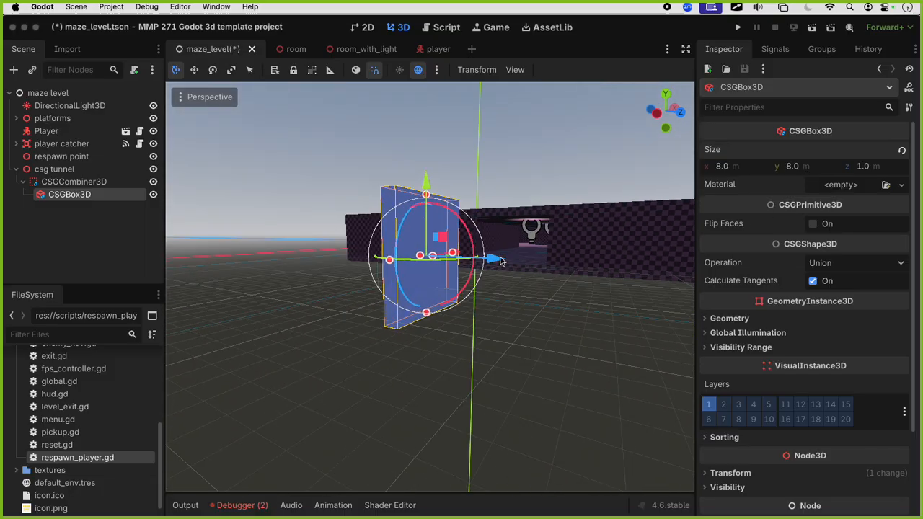
{"action": "middle_click_drag", "start_coordinate": [519, 268], "coordinate": [484, 330]}
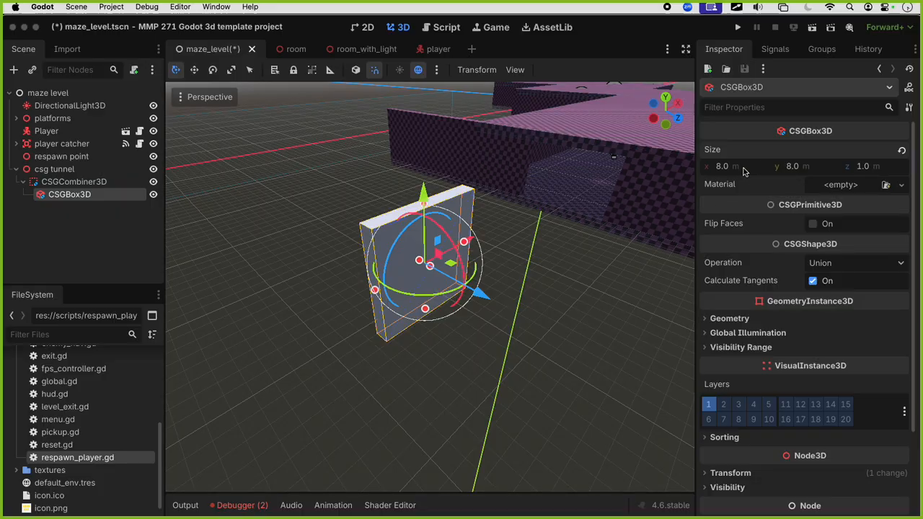
{"action": "type", "text": "24"}
{"action": "key", "text": "Return"}
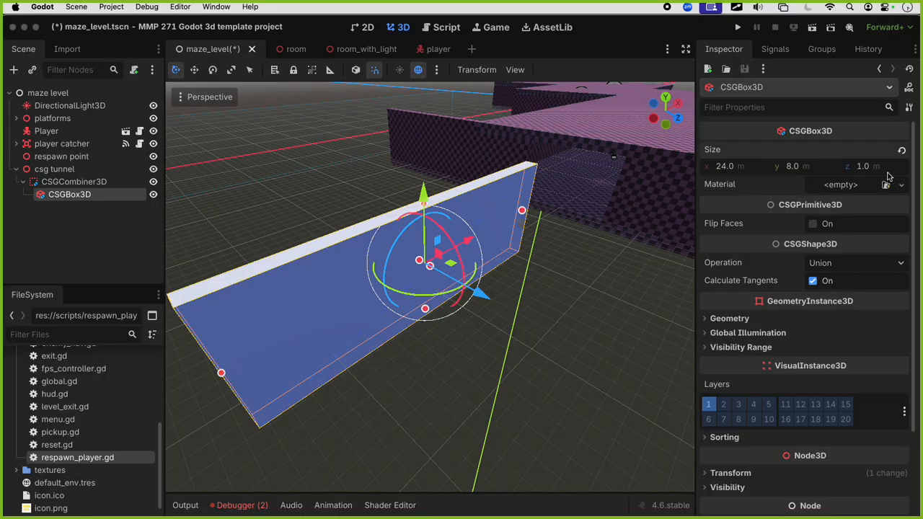
{"action": "type", "text": "8"}
{"action": "key", "text": "Return"}
{"action": "middle_click_drag", "start_coordinate": [543, 189], "coordinate": [606, 194]}
{"action": "scroll", "coordinate": [606, 194], "scroll_direction": "down", "scroll_amount": 2}
{"action": "scroll", "coordinate": [550, 258], "scroll_direction": "down", "scroll_amount": 2}
{"action": "middle_click_drag", "start_coordinate": [550, 259], "coordinate": [571, 299]}
{"action": "scroll", "coordinate": [400, 291], "scroll_direction": "down", "scroll_amount": 1}
Add a CSGCylinder3D as a second child of the CSGCombiner3D
{"action": "left_click", "coordinate": [128, 223]}
{"action": "left_click", "coordinate": [113, 185]}
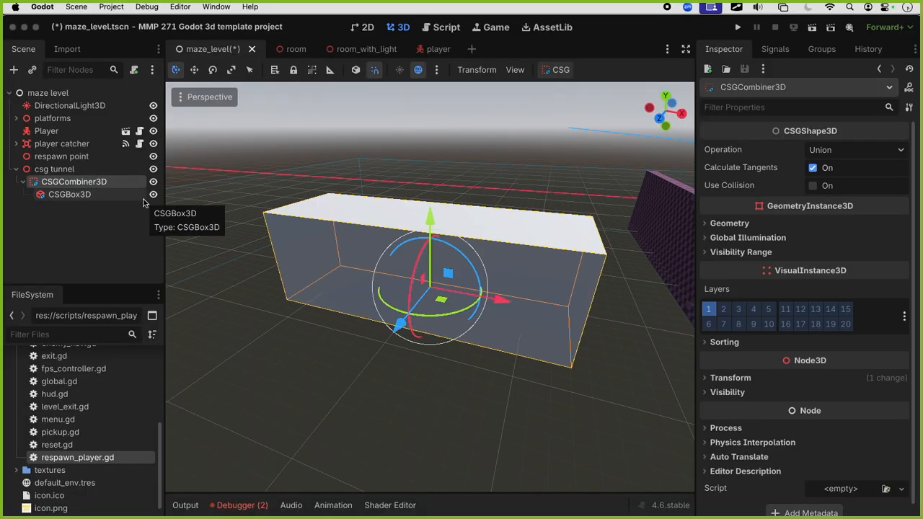
{"action": "middle_click_drag", "start_coordinate": [180, 245], "coordinate": [233, 238]}
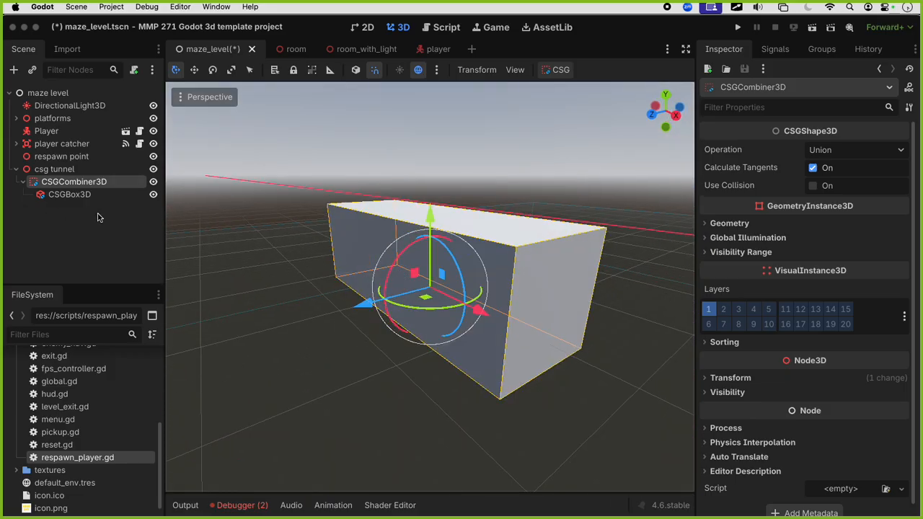
{"action": "left_click", "coordinate": [43, 213]}
{"action": "left_click", "coordinate": [72, 184]}
{"action": "key", "text": "super+a"}
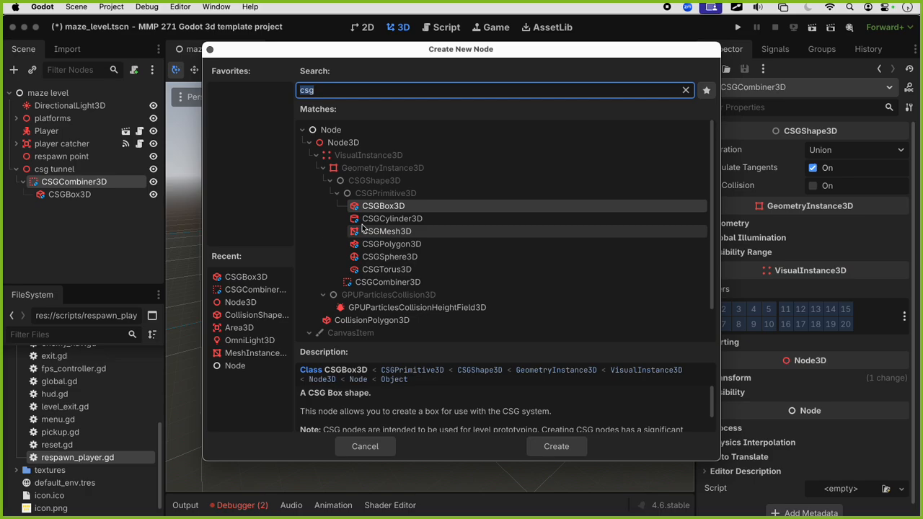
{"action": "left_click", "coordinate": [375, 220]}
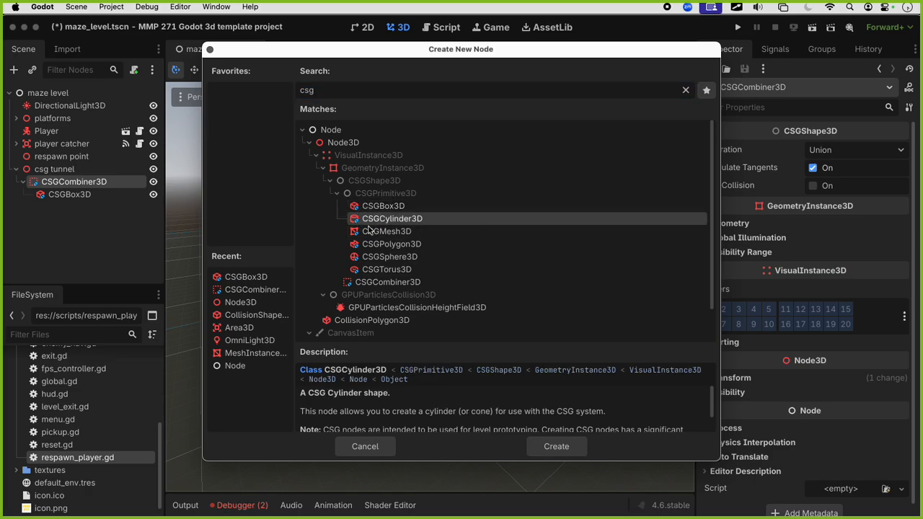
{"action": "left_click", "coordinate": [533, 447]}
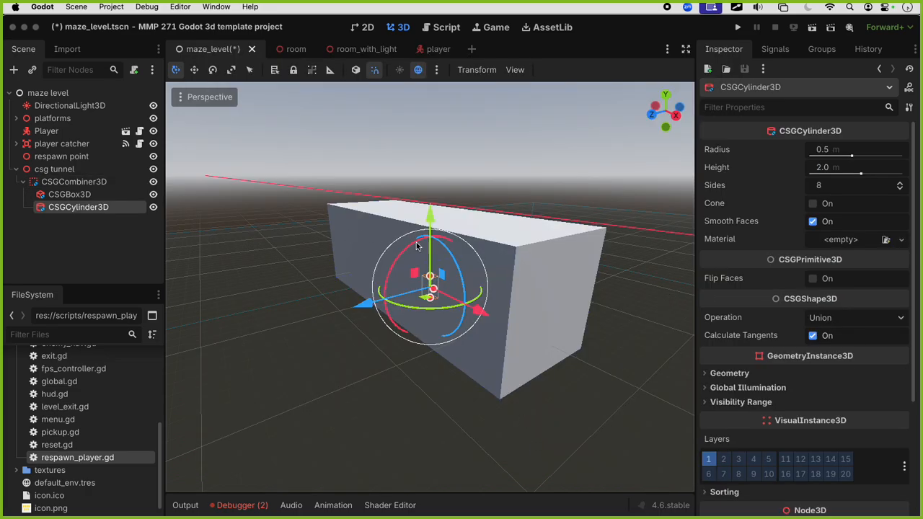
Hide the CSGBox3D and rotate the cylinder onto its side so it lies along the X axis
{"action": "left_click", "coordinate": [153, 194]}
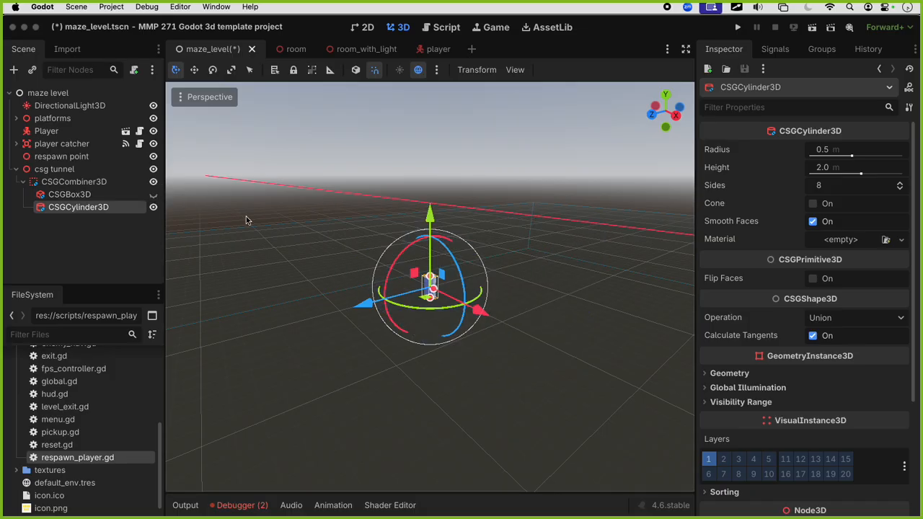
{"action": "middle_click_drag", "start_coordinate": [458, 328], "coordinate": [519, 299]}
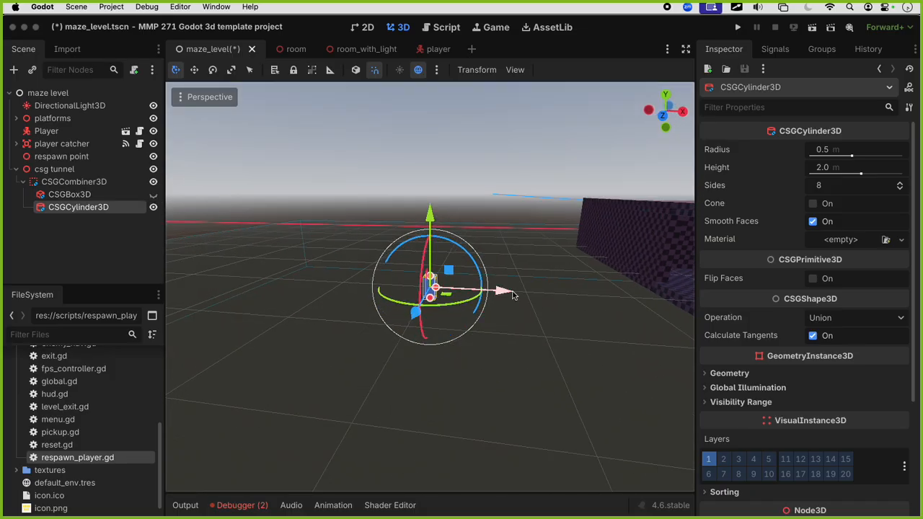
{"action": "left_click_drag", "start_coordinate": [457, 249], "coordinate": [499, 331]}
Set the CSGCylinder3D's height to 24 m and its radius to 7 m
{"action": "left_click", "coordinate": [828, 172]}
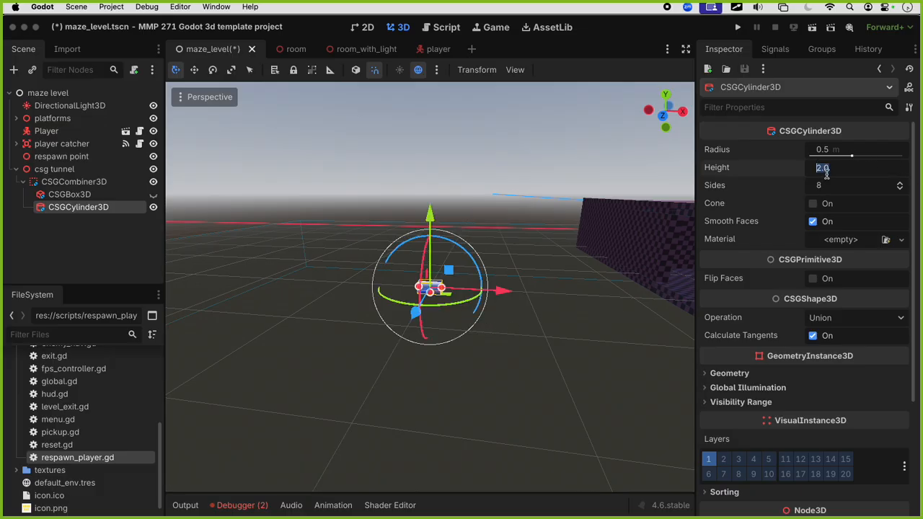
{"action": "type", "text": "24"}
{"action": "key", "text": "Return"}
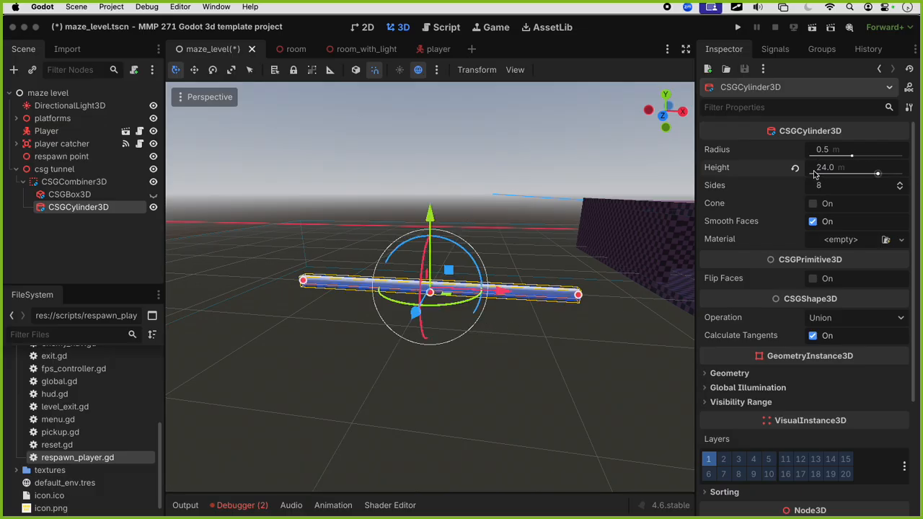
{"action": "left_click", "coordinate": [820, 154]}
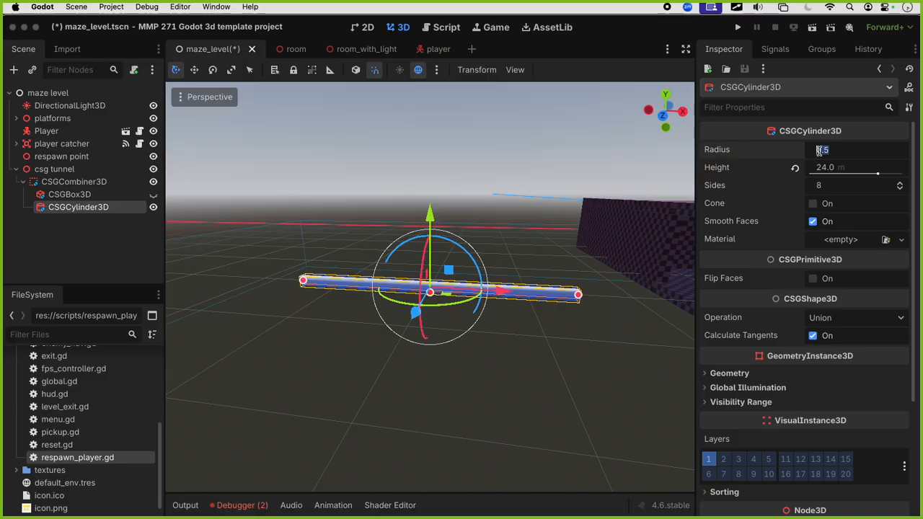
{"action": "type", "text": "6"}
{"action": "key", "text": "Return"}
{"action": "scroll", "coordinate": [558, 300], "scroll_direction": "down", "scroll_amount": 1}
{"action": "middle_click_drag", "start_coordinate": [559, 300], "coordinate": [497, 332]}
{"action": "scroll", "coordinate": [497, 332], "scroll_direction": "down", "scroll_amount": 1}
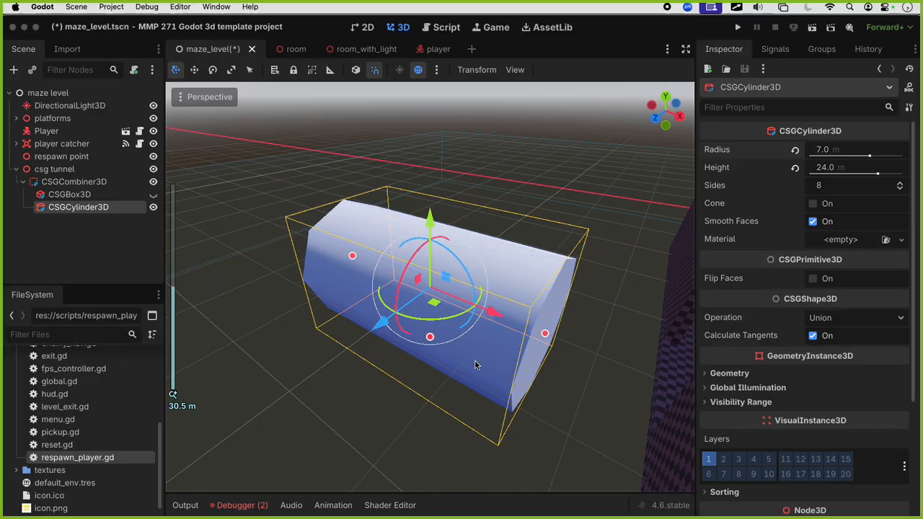
{"action": "middle_click_drag", "start_coordinate": [475, 364], "coordinate": [418, 357]}
Show the CSGBox3D again and reduce the cylinder's radius to about 3.234 m so it fits inside the box
{"action": "left_click", "coordinate": [153, 196]}
{"action": "middle_click_drag", "start_coordinate": [415, 278], "coordinate": [400, 382]}
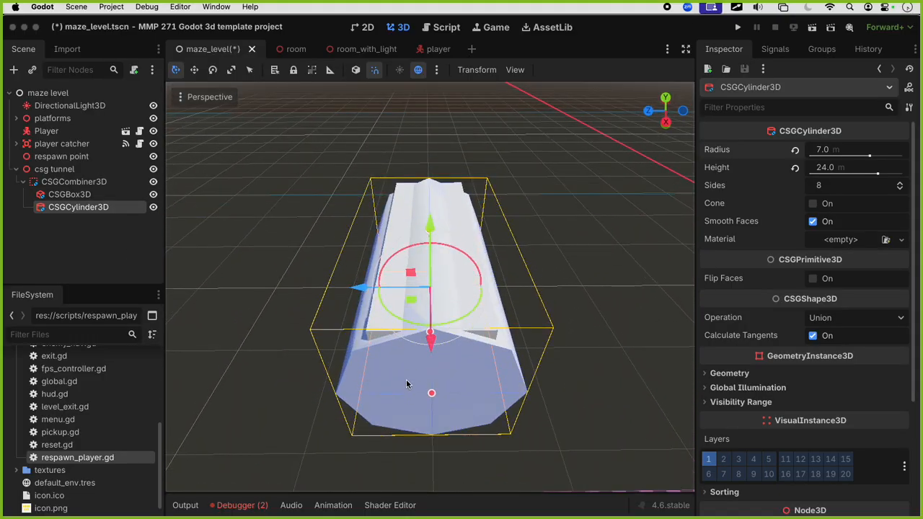
{"action": "left_click_drag", "start_coordinate": [870, 158], "coordinate": [864, 152]}
{"action": "middle_click_drag", "start_coordinate": [570, 259], "coordinate": [509, 251]}
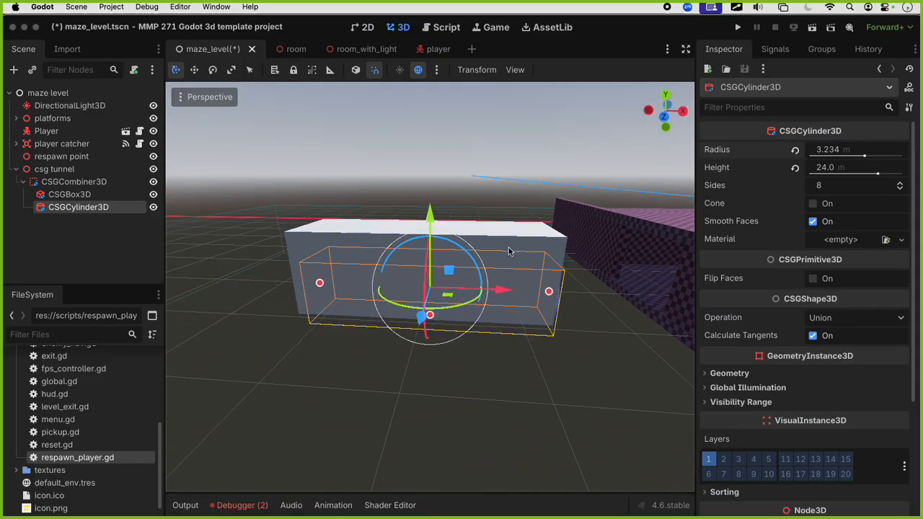
Raise the cylinder along the Y axis inside the box and set its height to 26 m
{"action": "left_click_drag", "start_coordinate": [431, 212], "coordinate": [433, 196]}
{"action": "left_click", "coordinate": [826, 170]}
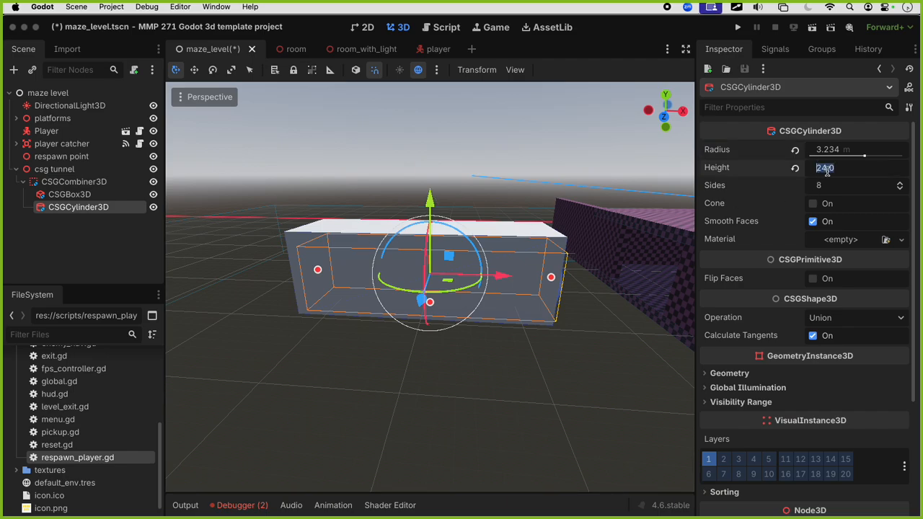
{"action": "type", "text": "26"}
{"action": "key", "text": "Return"}
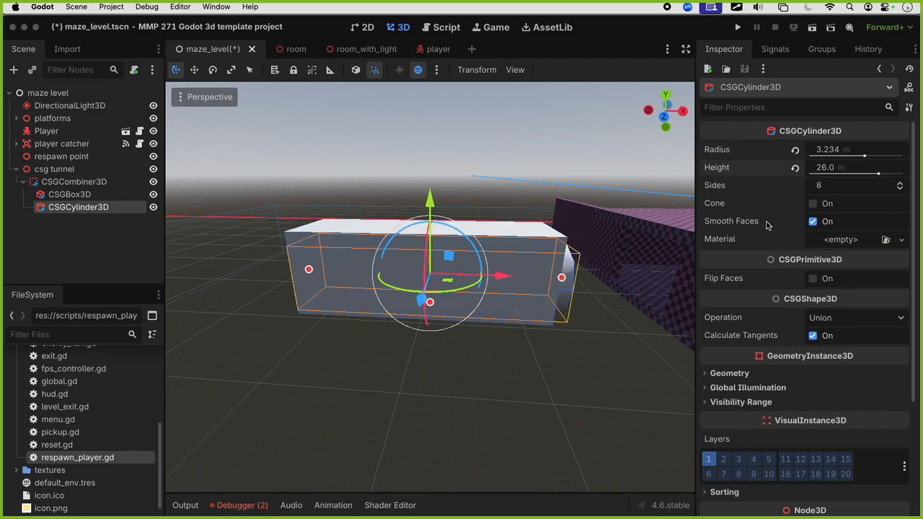
Raise the cylinder about another 0.5 m along the Y axis and save the scene
{"action": "middle_click_drag", "start_coordinate": [461, 249], "coordinate": [413, 244]}
{"action": "left_click_drag", "start_coordinate": [470, 270], "coordinate": [468, 270]}
{"action": "middle_click_drag", "start_coordinate": [467, 270], "coordinate": [376, 301]}
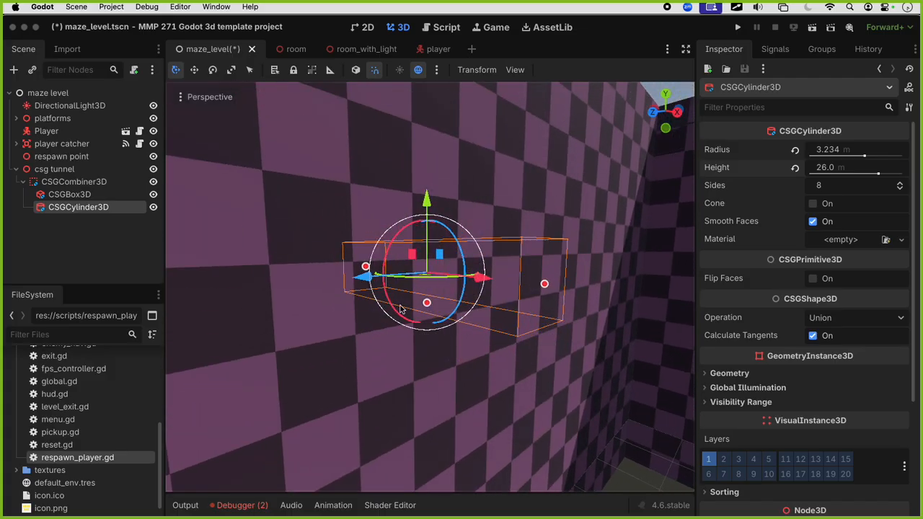
{"action": "scroll", "coordinate": [378, 301], "scroll_direction": "up", "scroll_amount": 7}
{"action": "middle_click_drag", "start_coordinate": [484, 286], "coordinate": [390, 224], "text": "shift"}
{"action": "left_click_drag", "start_coordinate": [390, 221], "coordinate": [386, 207]}
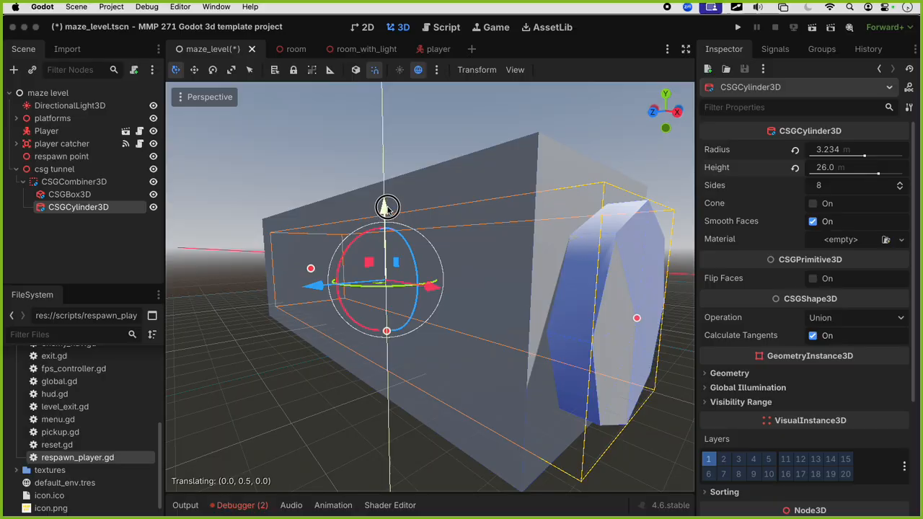
{"action": "scroll", "coordinate": [431, 310], "scroll_direction": "down", "scroll_amount": 4}
{"action": "middle_click_drag", "start_coordinate": [431, 310], "coordinate": [467, 336]}
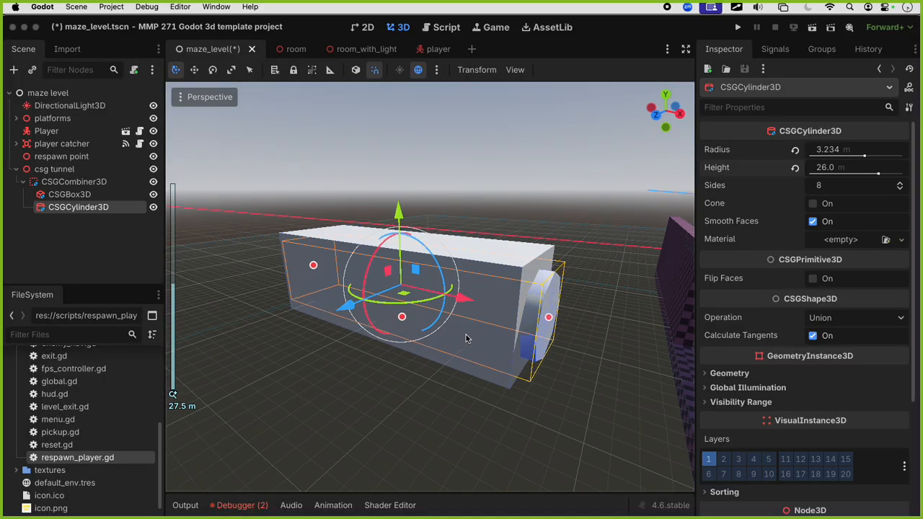
{"action": "key", "text": "super+s"}
Try the Intersection and Subtraction operations on the CSGCombiner3D
{"action": "left_click", "coordinate": [101, 183]}
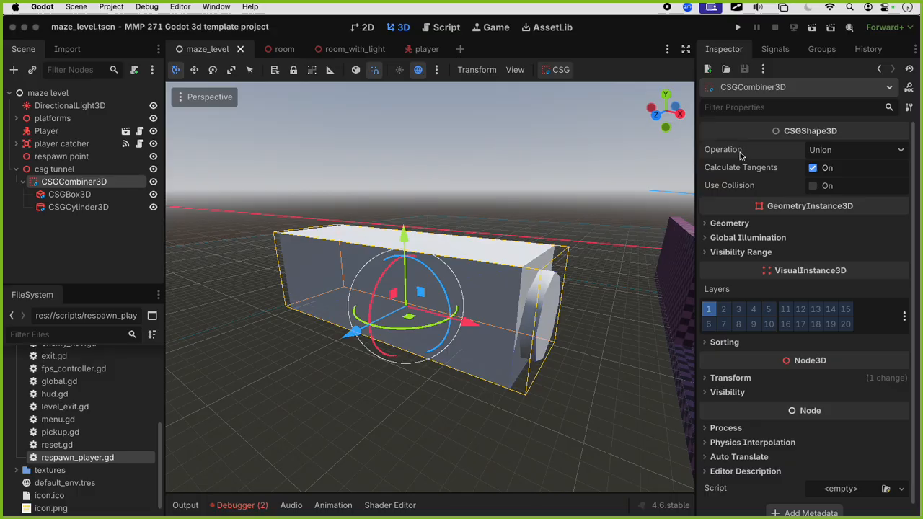
{"action": "left_click", "coordinate": [822, 149]}
{"action": "left_click", "coordinate": [833, 153]}
{"action": "middle_click_drag", "start_coordinate": [554, 317], "coordinate": [513, 360]}
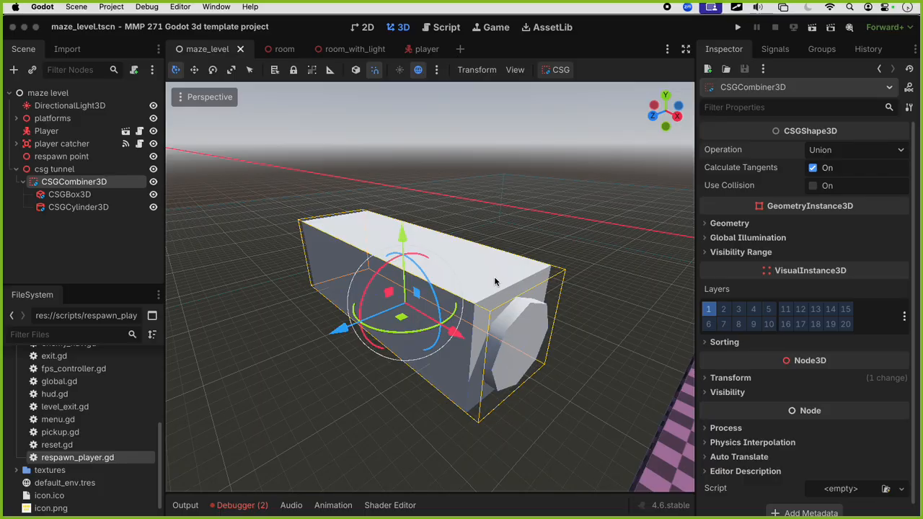
{"action": "left_click", "coordinate": [813, 152]}
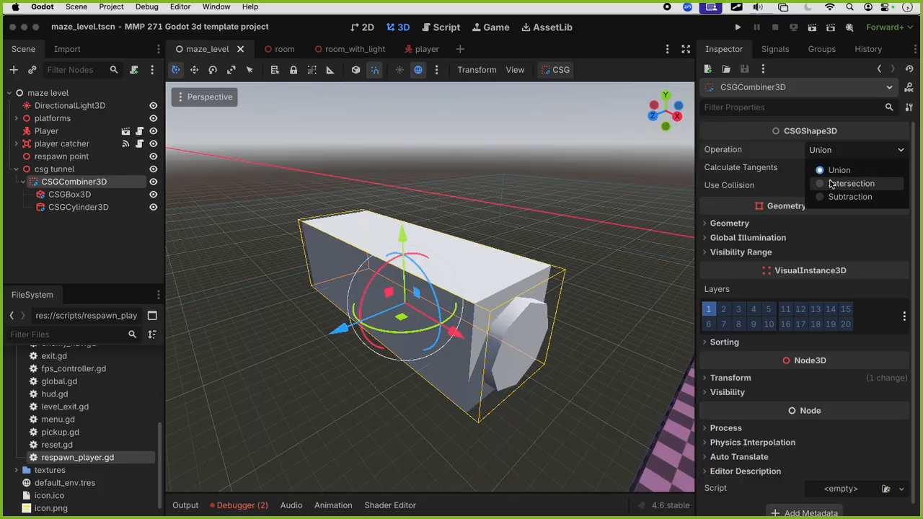
{"action": "left_click", "coordinate": [830, 184]}
{"action": "left_click", "coordinate": [836, 153]}
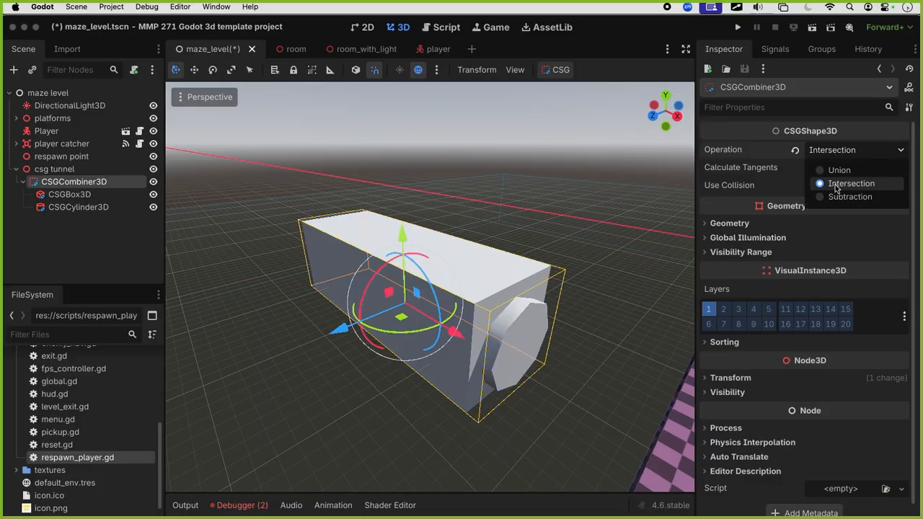
{"action": "left_click", "coordinate": [837, 198]}
{"action": "middle_click_drag", "start_coordinate": [653, 280], "coordinate": [363, 291]}
Move the CSGCylinder3D above the CSGBox3D in the scene tree
{"action": "left_click_drag", "start_coordinate": [83, 211], "coordinate": [76, 190]}
{"action": "middle_click_drag", "start_coordinate": [216, 339], "coordinate": [261, 370]}
{"action": "scroll", "coordinate": [528, 352], "scroll_direction": "down", "scroll_amount": 1}
{"action": "middle_click_drag", "start_coordinate": [528, 353], "coordinate": [522, 392]}
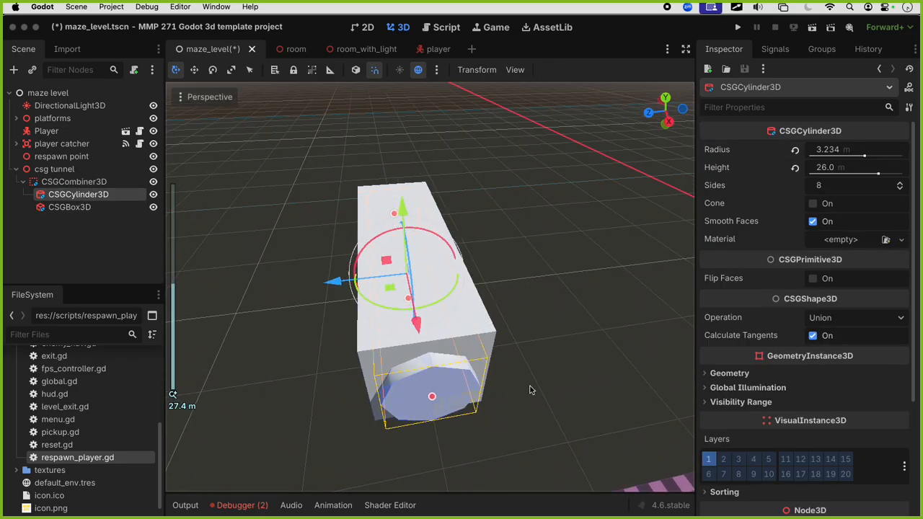
Cycle the CSGCombiner3D through Intersection, Union and Subtraction with the cylinder listed first, and check the tunnel shape
{"action": "left_click", "coordinate": [73, 182]}
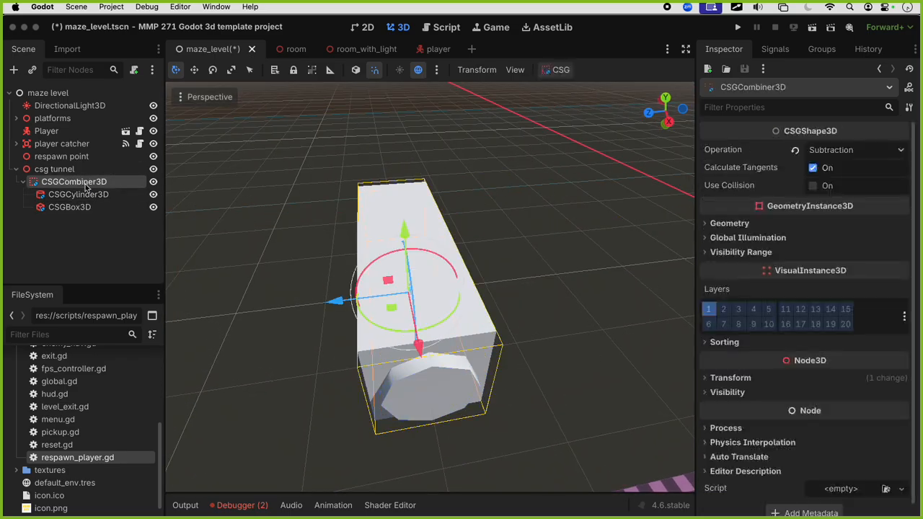
{"action": "left_click", "coordinate": [829, 151]}
{"action": "left_click", "coordinate": [835, 183]}
{"action": "middle_click_drag", "start_coordinate": [610, 270], "coordinate": [648, 254]}
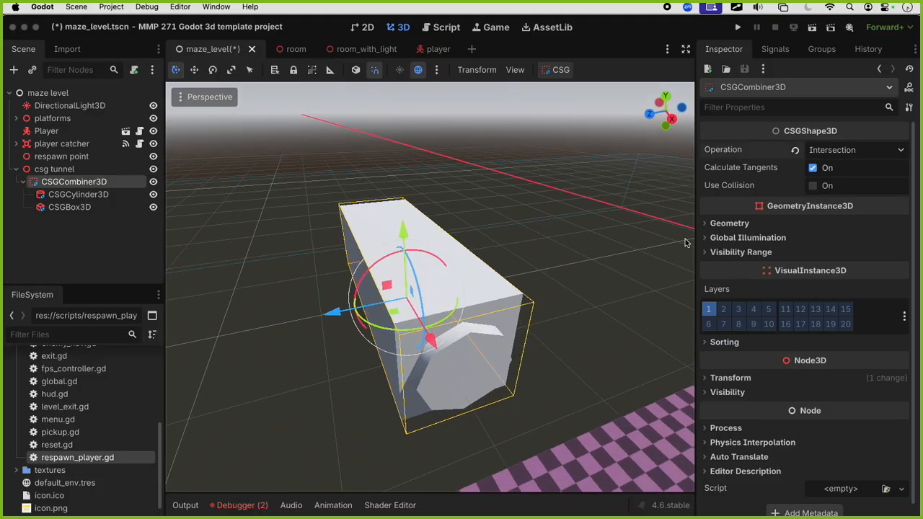
{"action": "left_click", "coordinate": [855, 150]}
{"action": "left_click", "coordinate": [840, 170]}
{"action": "left_click", "coordinate": [853, 152]}
{"action": "left_click", "coordinate": [849, 183]}
{"action": "left_click", "coordinate": [850, 155]}
{"action": "left_click", "coordinate": [847, 197]}
{"action": "left_click", "coordinate": [851, 155]}
{"action": "left_click", "coordinate": [847, 184]}
{"action": "scroll", "coordinate": [576, 260], "scroll_direction": "up", "scroll_amount": 1}
{"action": "middle_click_drag", "start_coordinate": [533, 296], "coordinate": [470, 219]}
{"action": "scroll", "coordinate": [541, 249], "scroll_direction": "up", "scroll_amount": 2}
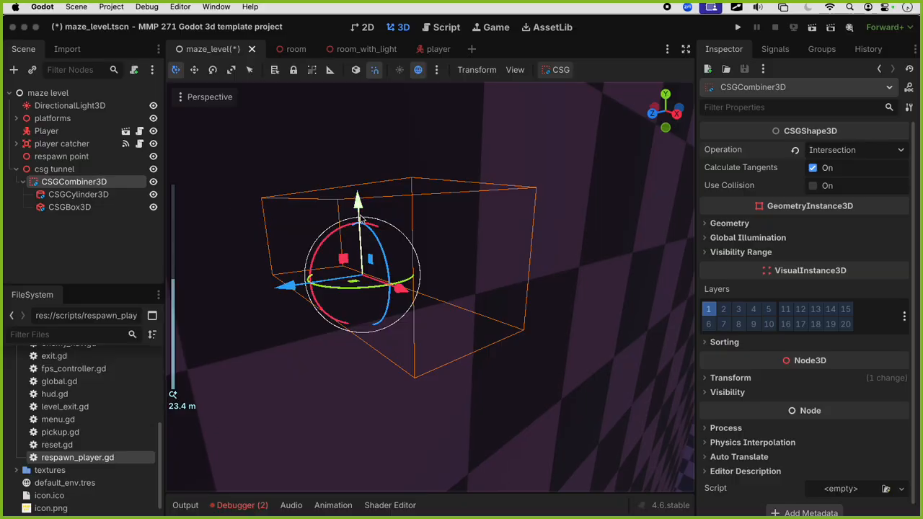
{"action": "middle_click_drag", "start_coordinate": [358, 206], "coordinate": [355, 248]}
{"action": "left_click", "coordinate": [464, 296]}
{"action": "left_click", "coordinate": [437, 285]}
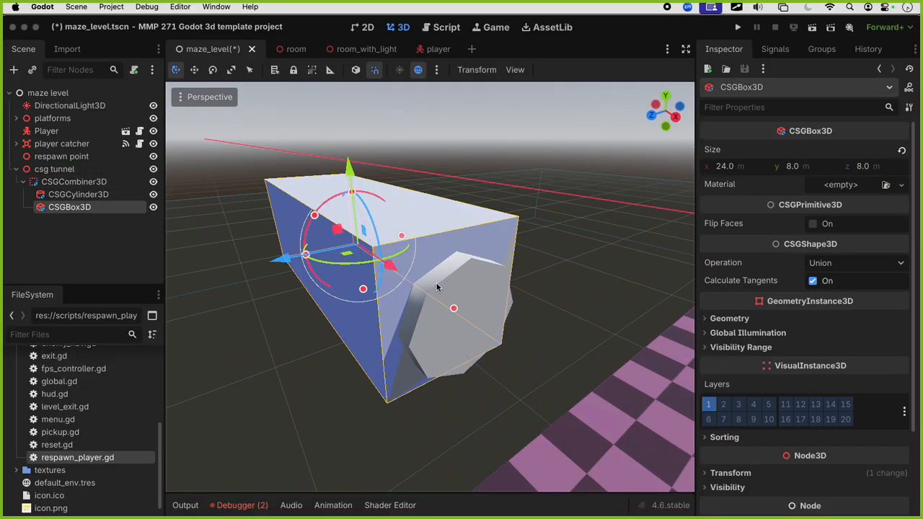
Reset the CSGCombiner3D's operation to Union
{"action": "left_click", "coordinate": [103, 196]}
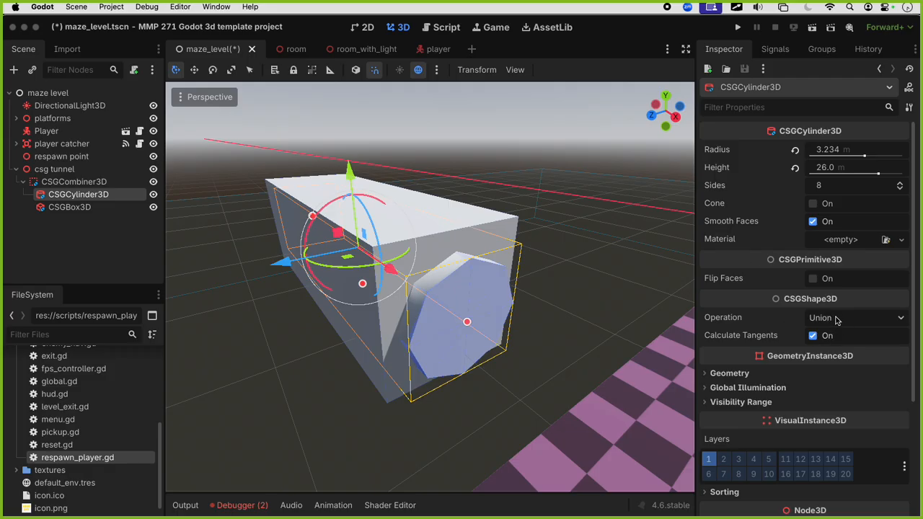
{"action": "left_click", "coordinate": [74, 181]}
{"action": "left_click", "coordinate": [795, 150]}
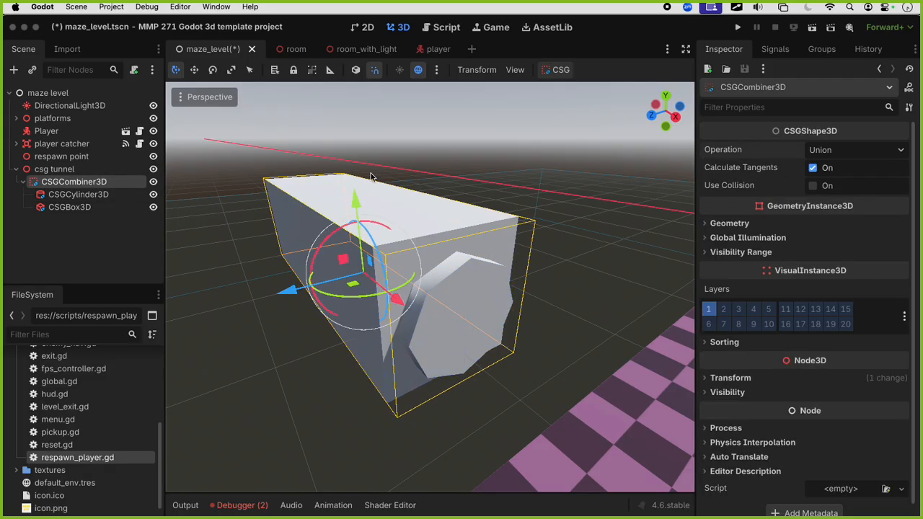
Set the CSGCylinder3D's operation to Subtraction
{"action": "left_click", "coordinate": [88, 197]}
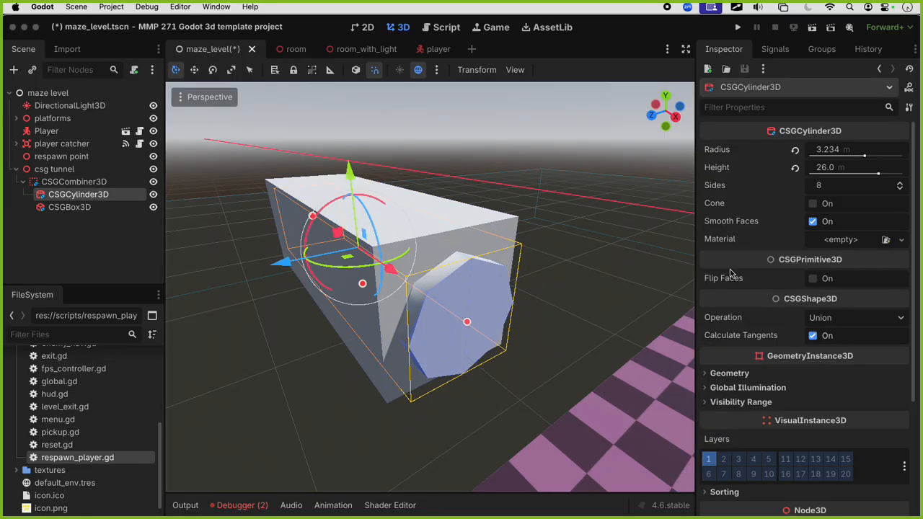
{"action": "left_click", "coordinate": [827, 319]}
{"action": "left_click", "coordinate": [837, 365]}
{"action": "middle_click_drag", "start_coordinate": [584, 325], "coordinate": [613, 326]}
{"action": "scroll", "coordinate": [613, 326], "scroll_direction": "up", "scroll_amount": 1}
{"action": "middle_click_drag", "start_coordinate": [408, 293], "coordinate": [509, 318]}
{"action": "scroll", "coordinate": [598, 290], "scroll_direction": "down", "scroll_amount": 9}
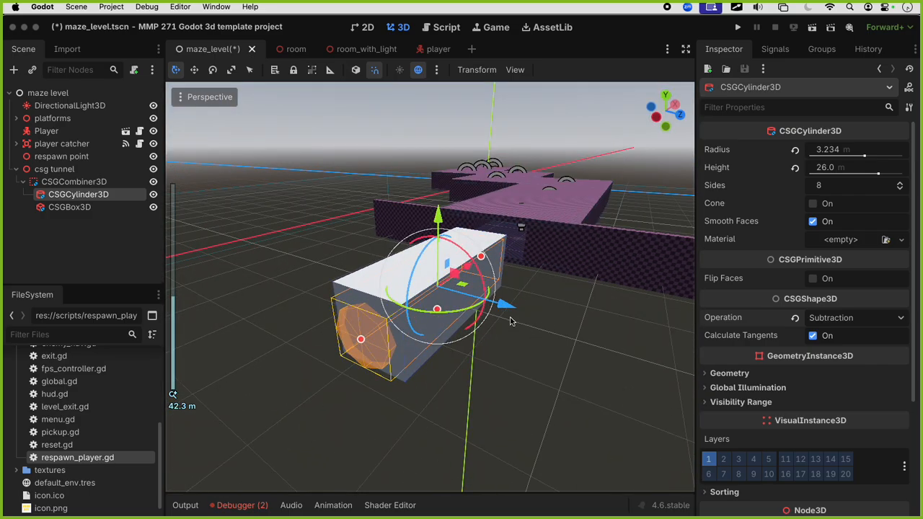
Move the CSGBox3D above the CSGCylinder3D in the scene tree so the cylinder cuts through the box
{"action": "left_click", "coordinate": [64, 209]}
{"action": "left_click_drag", "start_coordinate": [88, 205], "coordinate": [85, 194]}
{"action": "middle_click_drag", "start_coordinate": [372, 302], "coordinate": [352, 338]}
{"action": "scroll", "coordinate": [496, 326], "scroll_direction": "up", "scroll_amount": 3}
{"action": "middle_click_drag", "start_coordinate": [495, 326], "coordinate": [520, 300]}
Compare the operation settings of the combiner, box and cylinder, and reselect Subtraction for the cylinder
{"action": "left_click", "coordinate": [119, 182]}
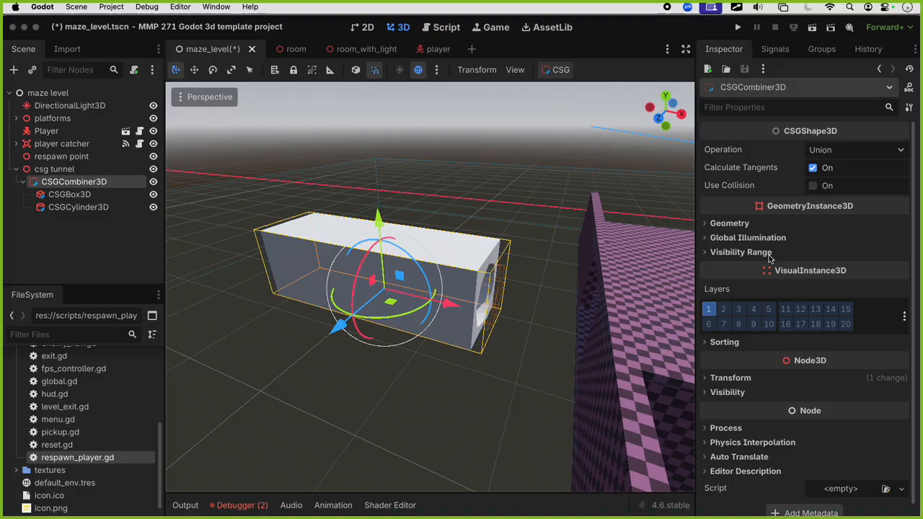
{"action": "left_click", "coordinate": [108, 195]}
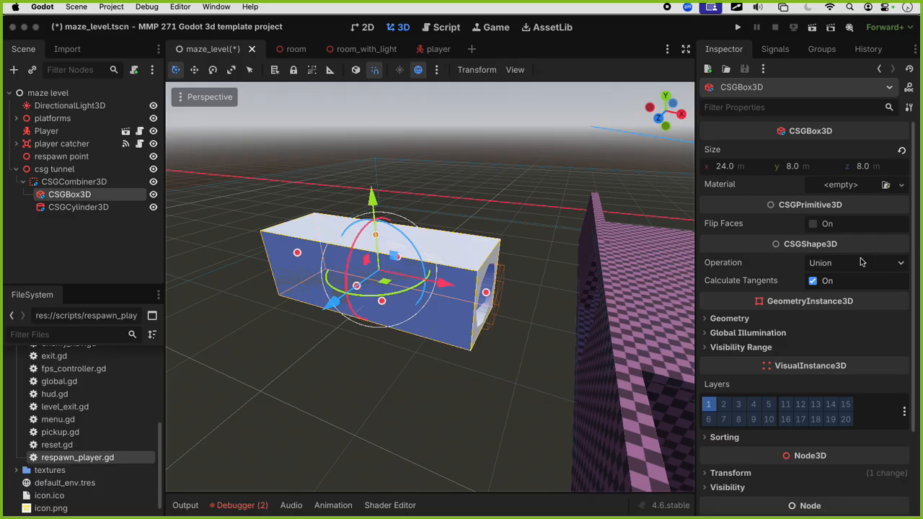
{"action": "left_click", "coordinate": [101, 207]}
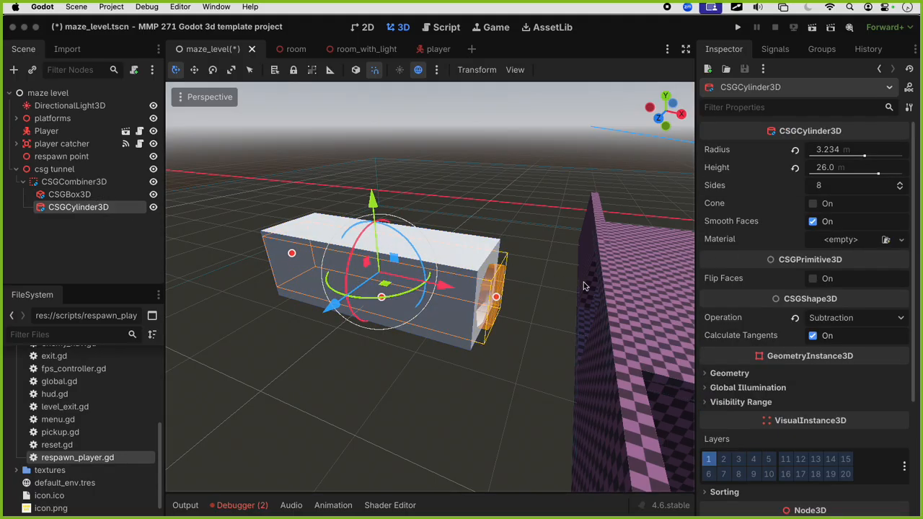
{"action": "left_click", "coordinate": [794, 319]}
{"action": "left_click", "coordinate": [822, 320]}
{"action": "left_click", "coordinate": [828, 321]}
{"action": "left_click", "coordinate": [834, 325]}
{"action": "left_click", "coordinate": [849, 364]}
{"action": "scroll", "coordinate": [488, 350], "scroll_direction": "up", "scroll_amount": 5}
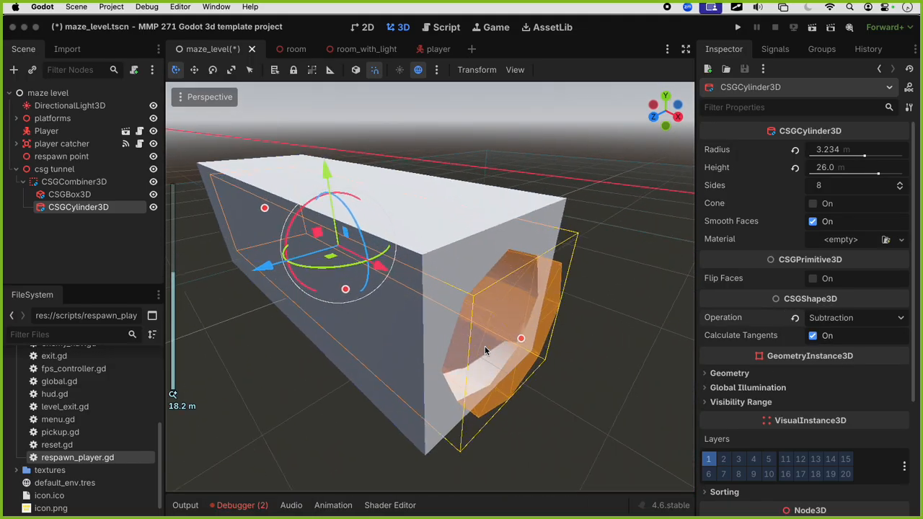
{"action": "middle_click_drag", "start_coordinate": [453, 312], "coordinate": [447, 313]}
{"action": "mouse_move", "coordinate": [449, 311]}
{"action": "middle_mouse_down"}
{"action": "mouse_move", "coordinate": [416, 315]}
{"action": "mouse_move", "coordinate": [431, 312]}
{"action": "middle_mouse_up"}
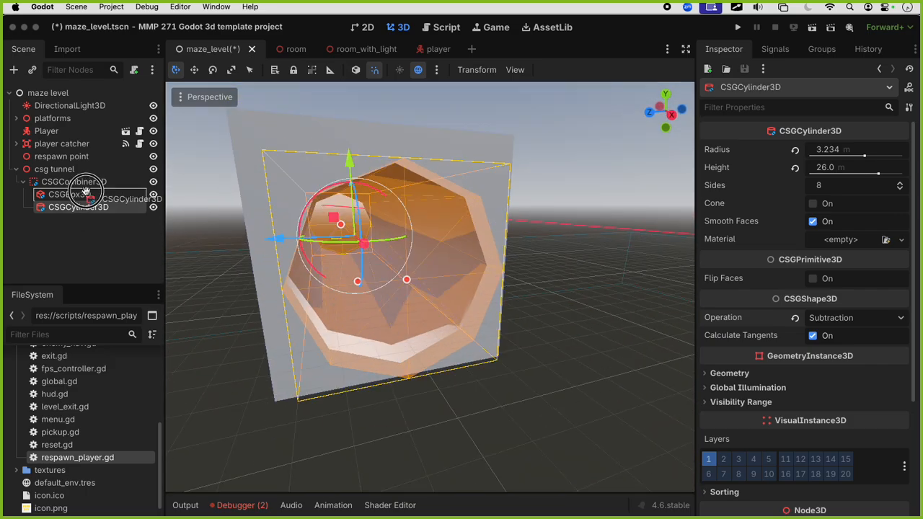
Move the CSGCylinder3D above the CSGBox3D in the scene tree and back below it
{"action": "left_click_drag", "start_coordinate": [85, 189], "coordinate": [85, 190]}
{"action": "middle_click_drag", "start_coordinate": [426, 339], "coordinate": [434, 386]}
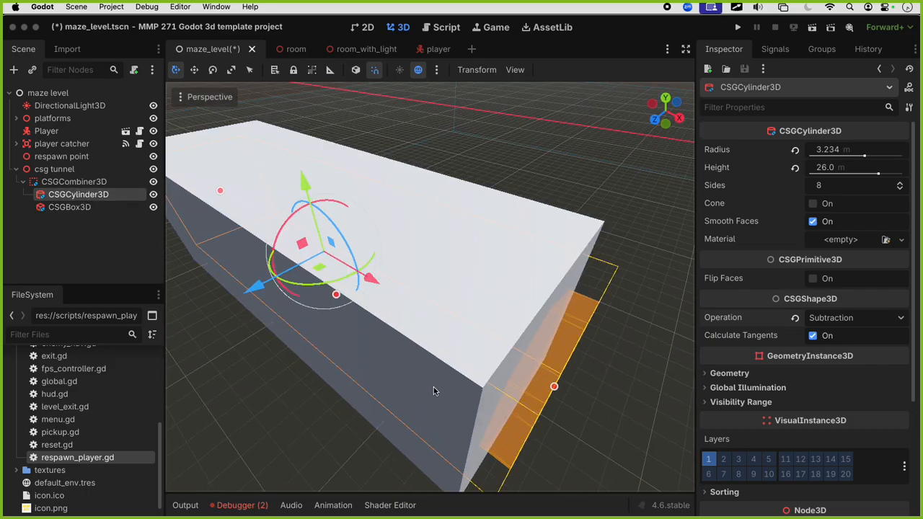
{"action": "left_click_drag", "start_coordinate": [98, 211], "coordinate": [101, 217]}
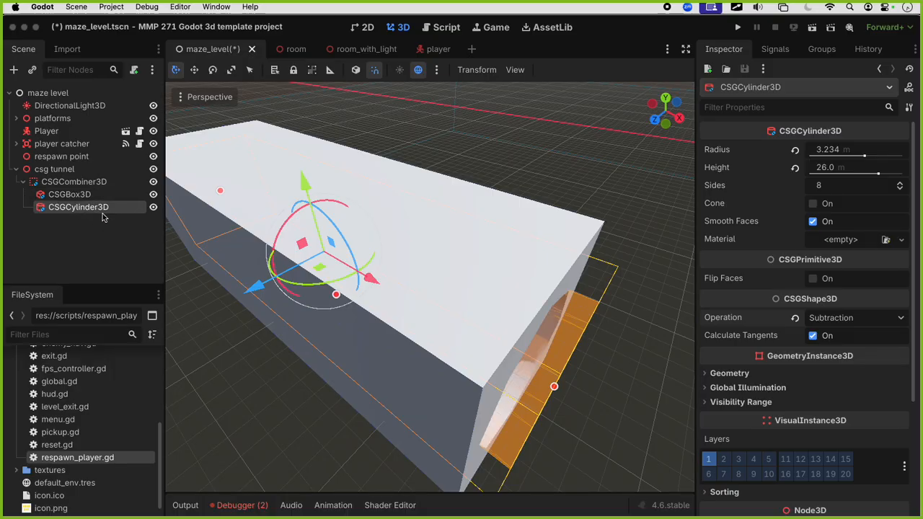
Duplicate the CSGCylinder3D and rotate the copy about the Y axis so it crosses the original at a right angle
{"action": "scroll", "coordinate": [494, 263], "scroll_direction": "down", "scroll_amount": 5}
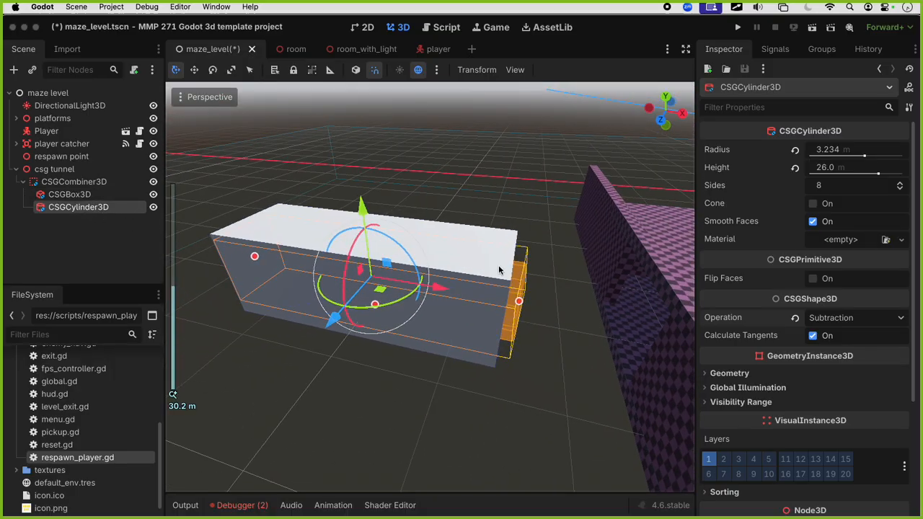
{"action": "middle_click_drag", "start_coordinate": [486, 247], "coordinate": [352, 335]}
{"action": "key", "text": "super+d"}
{"action": "left_click_drag", "start_coordinate": [358, 313], "coordinate": [432, 296]}
{"action": "middle_click_drag", "start_coordinate": [431, 296], "coordinate": [422, 353]}
Duplicate the CSGBox3D, rotate the copy about the Y axis to line up with the second cylinder, and save the scene
{"action": "left_click", "coordinate": [483, 246]}
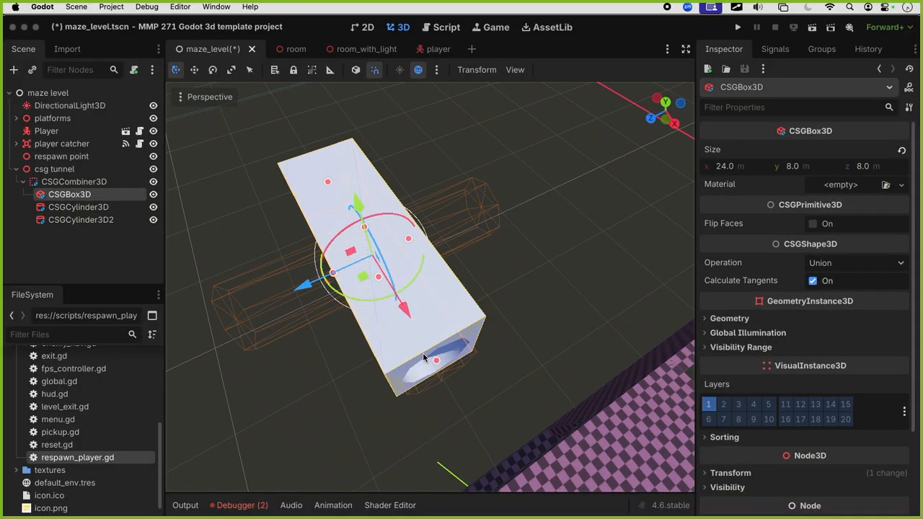
{"action": "key", "text": "super+d"}
{"action": "left_click_drag", "start_coordinate": [369, 296], "coordinate": [440, 281]}
{"action": "middle_click_drag", "start_coordinate": [440, 281], "coordinate": [544, 262]}
{"action": "scroll", "coordinate": [541, 268], "scroll_direction": "up", "scroll_amount": 10}
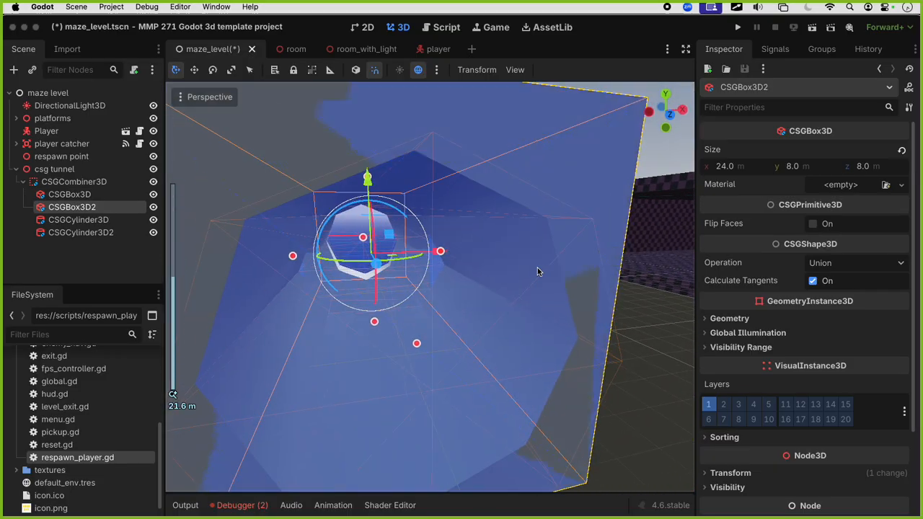
{"action": "middle_click_drag", "start_coordinate": [522, 296], "coordinate": [404, 373]}
{"action": "scroll", "coordinate": [512, 364], "scroll_direction": "down", "scroll_amount": 12}
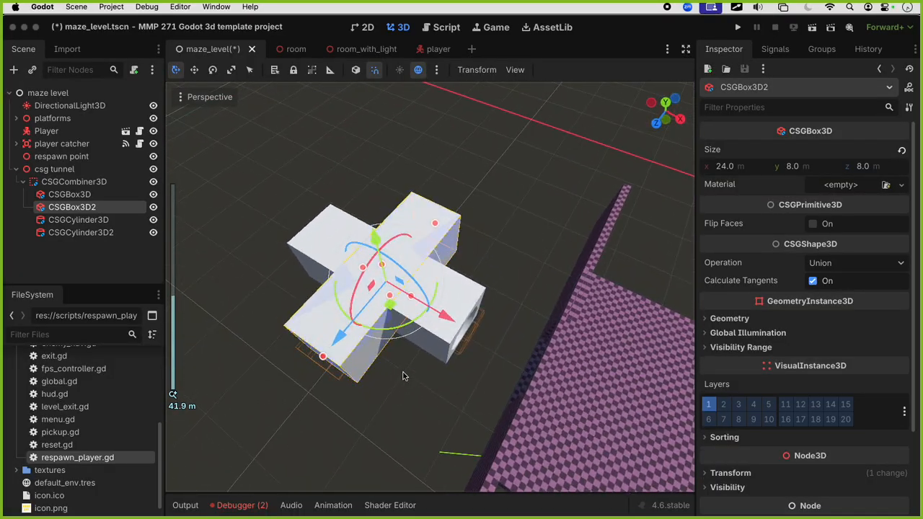
{"action": "key", "text": "ctrl+s"}
Move the CSGCombiner3D along its axes so the crossed tunnel sits close to the maze's outer wall, and save the scene
{"action": "left_click", "coordinate": [72, 170]}
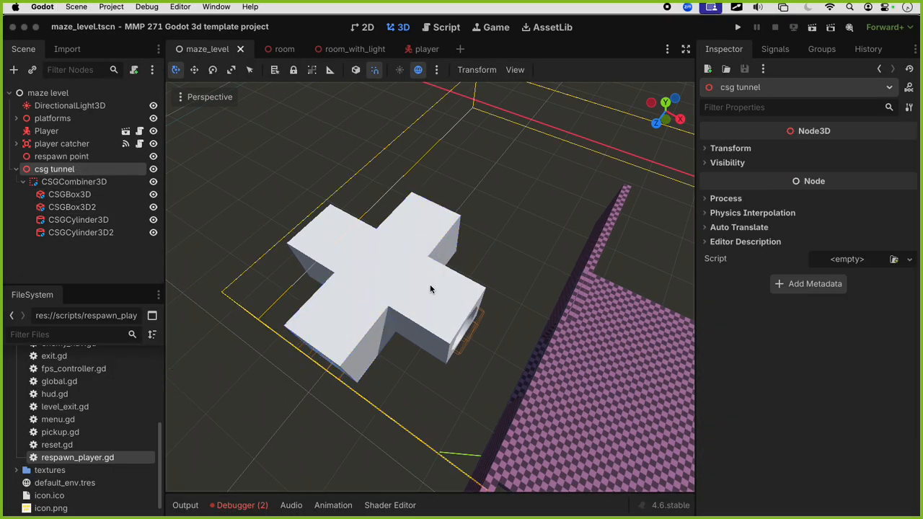
{"action": "middle_click_drag", "start_coordinate": [423, 290], "coordinate": [527, 226]}
{"action": "left_click", "coordinate": [99, 183]}
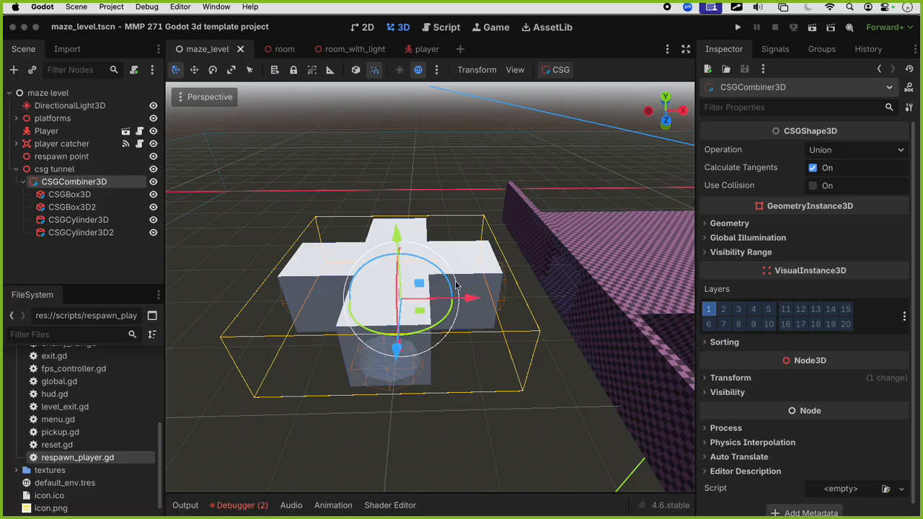
{"action": "middle_click_drag", "start_coordinate": [455, 282], "coordinate": [397, 316]}
{"action": "mouse_move", "coordinate": [354, 367]}
{"action": "left_mouse_down"}
{"action": "mouse_move", "coordinate": [340, 381]}
{"action": "mouse_move", "coordinate": [348, 381]}
{"action": "left_mouse_up"}
{"action": "left_click_drag", "start_coordinate": [453, 341], "coordinate": [511, 342]}
{"action": "middle_click_drag", "start_coordinate": [511, 342], "coordinate": [568, 269]}
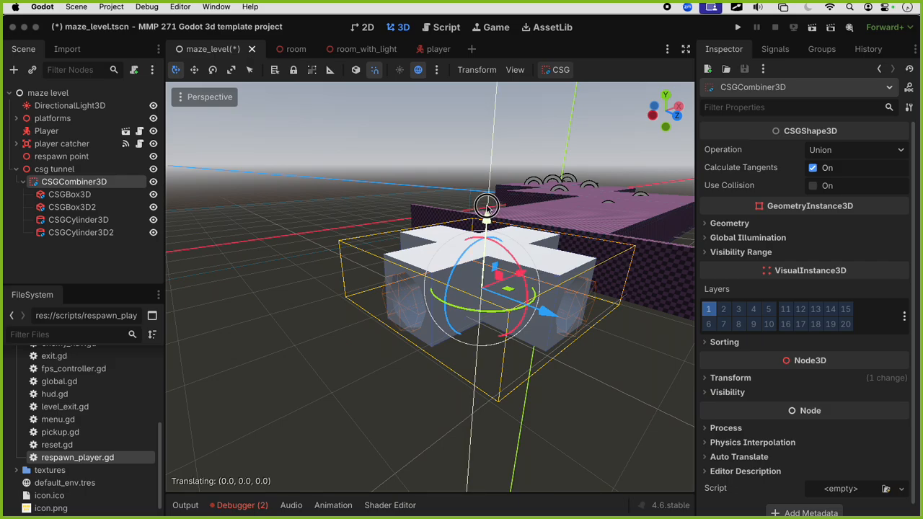
{"action": "left_click_drag", "start_coordinate": [486, 208], "coordinate": [487, 210]}
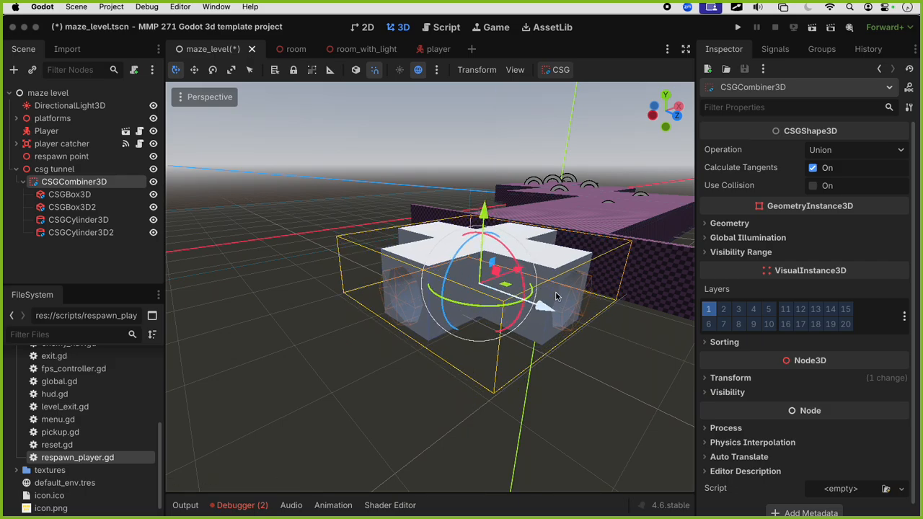
{"action": "middle_click_drag", "start_coordinate": [552, 295], "coordinate": [558, 397]}
{"action": "key", "text": "super+s"}
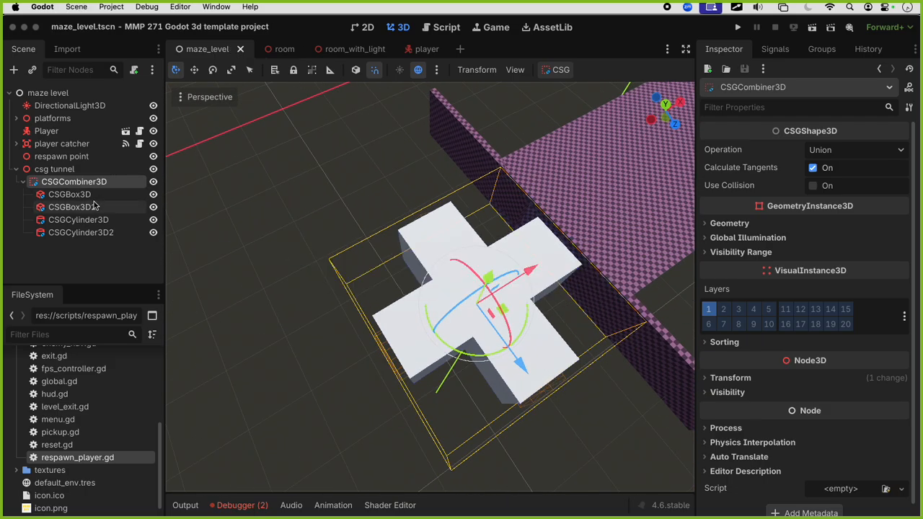
Bake a collision shape from the CSGCombiner3D, then select the baked shape and inspect it inside the tunnel
{"action": "left_click", "coordinate": [560, 70]}
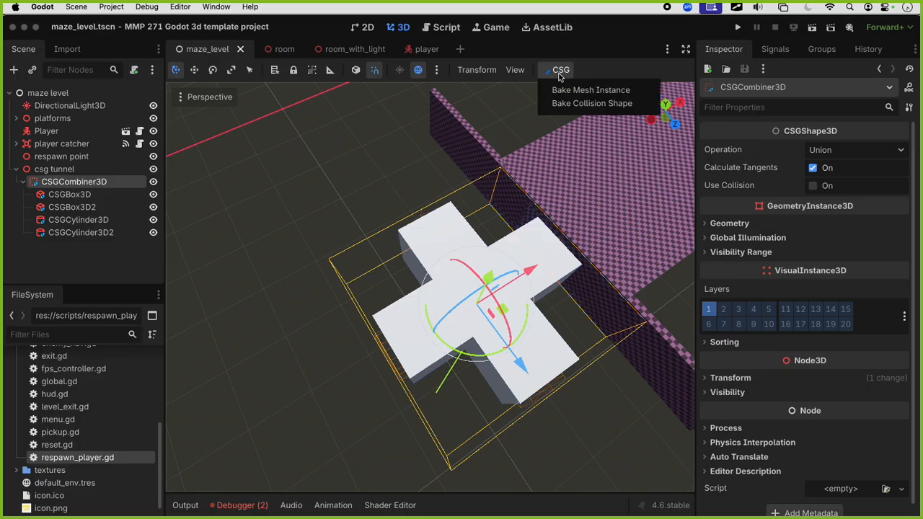
{"action": "left_click", "coordinate": [573, 106]}
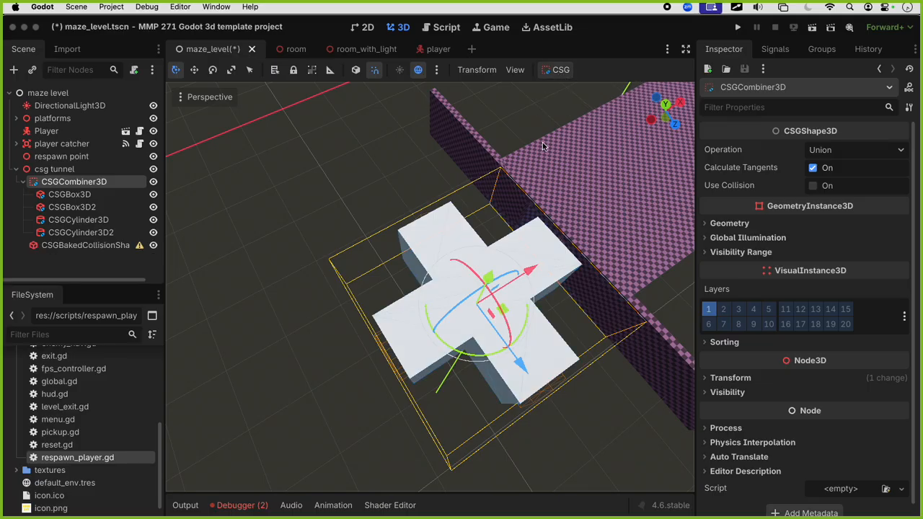
{"action": "left_click", "coordinate": [79, 247]}
{"action": "middle_click_drag", "start_coordinate": [425, 274], "coordinate": [505, 216]}
{"action": "scroll", "coordinate": [523, 264], "scroll_direction": "up", "scroll_amount": 8}
{"action": "scroll", "coordinate": [512, 277], "scroll_direction": "up", "scroll_amount": 9}
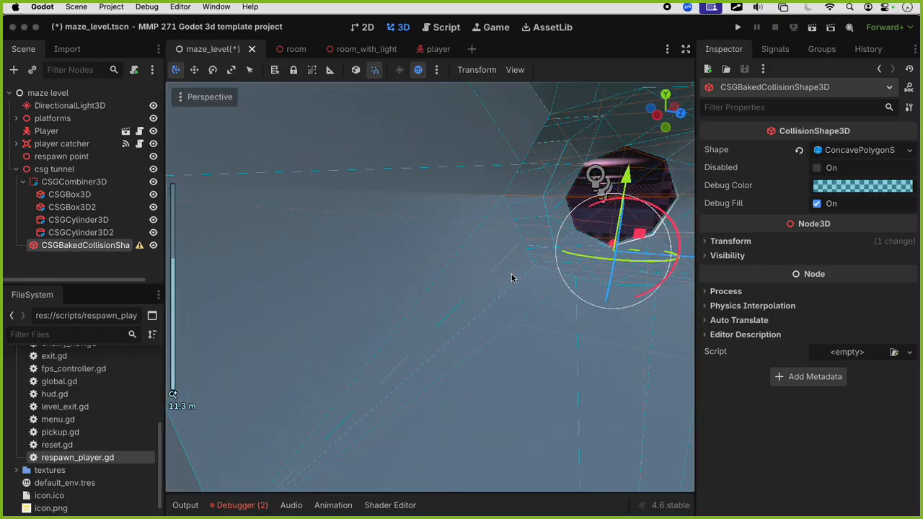
{"action": "scroll", "coordinate": [512, 279], "scroll_direction": "down", "scroll_amount": 6}
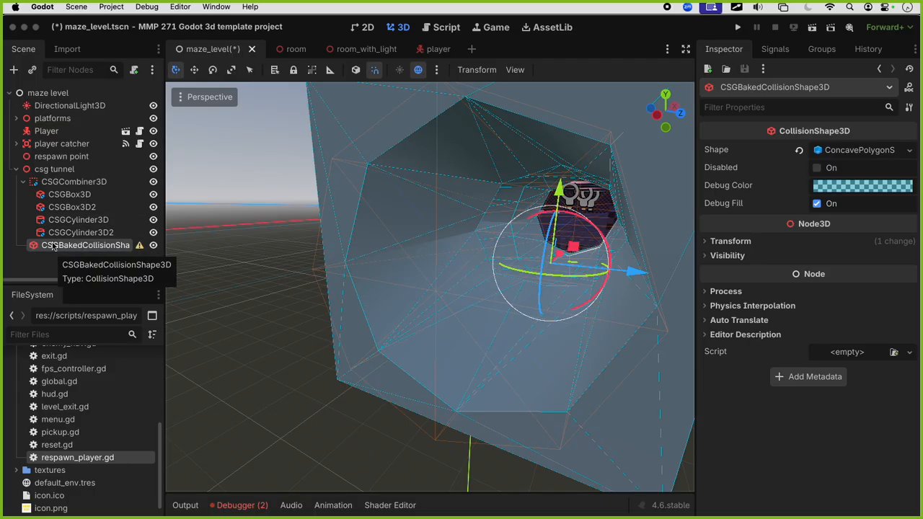
{"action": "left_click", "coordinate": [51, 169]}
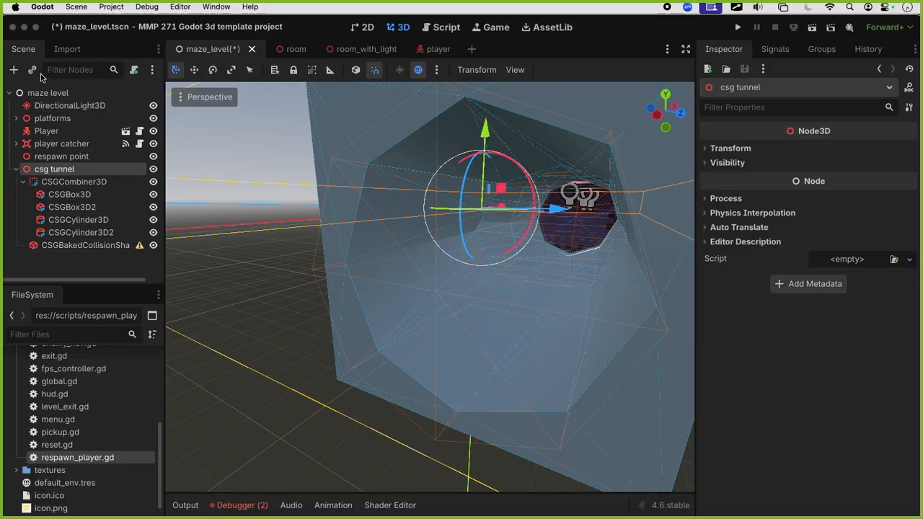
{"action": "left_click", "coordinate": [85, 245]}
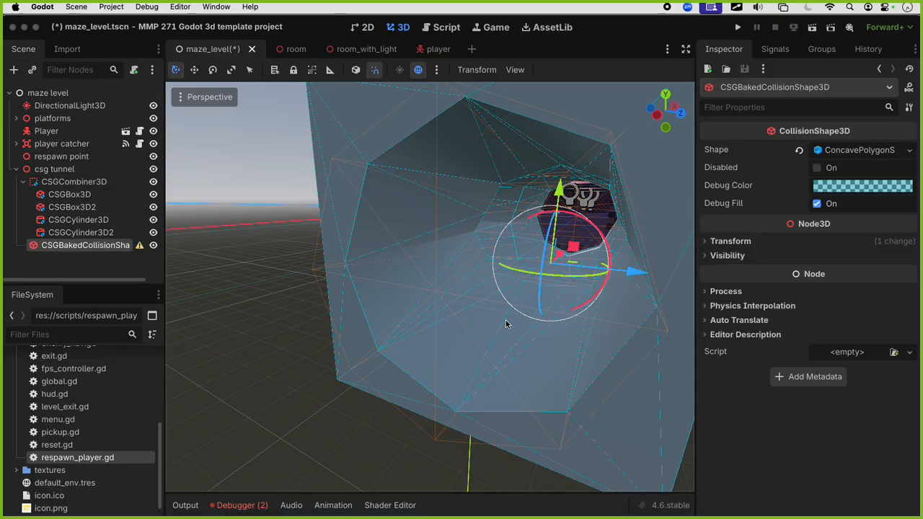
Collapse the CSGCombiner3D's children and add a StaticBody3D as a child of the csg tunnel node
{"action": "scroll", "coordinate": [513, 340], "scroll_direction": "down", "scroll_amount": 5}
{"action": "scroll", "coordinate": [551, 348], "scroll_direction": "up", "scroll_amount": 6}
{"action": "mouse_move", "coordinate": [551, 348]}
{"action": "middle_mouse_down"}
{"action": "mouse_move", "coordinate": [524, 301]}
{"action": "mouse_move", "coordinate": [594, 285]}
{"action": "mouse_move", "coordinate": [549, 336]}
{"action": "middle_mouse_up"}
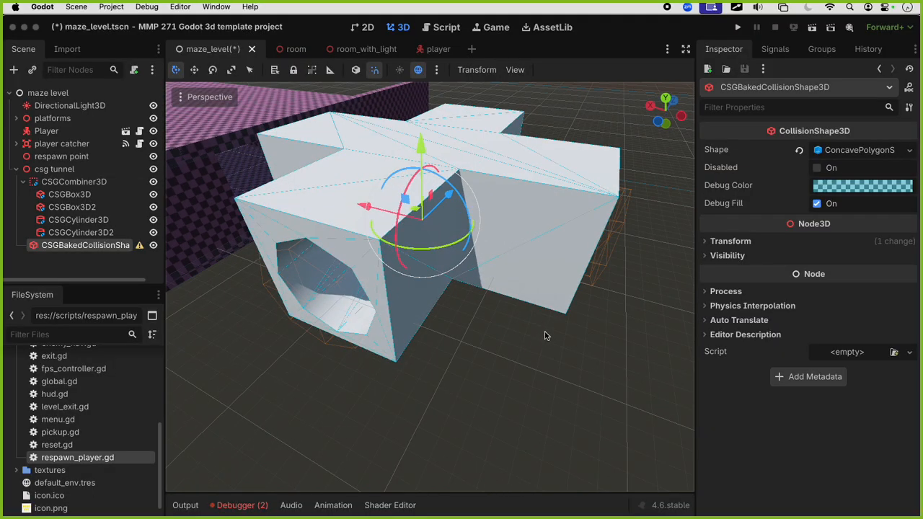
{"action": "middle_click_drag", "start_coordinate": [402, 296], "coordinate": [418, 275]}
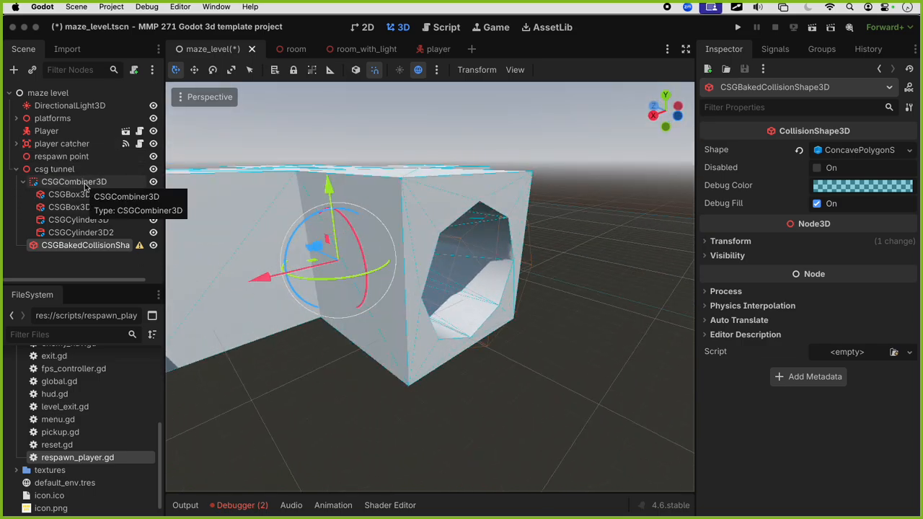
{"action": "middle_click_drag", "start_coordinate": [382, 287], "coordinate": [279, 294]}
{"action": "scroll", "coordinate": [279, 293], "scroll_direction": "down", "scroll_amount": 1}
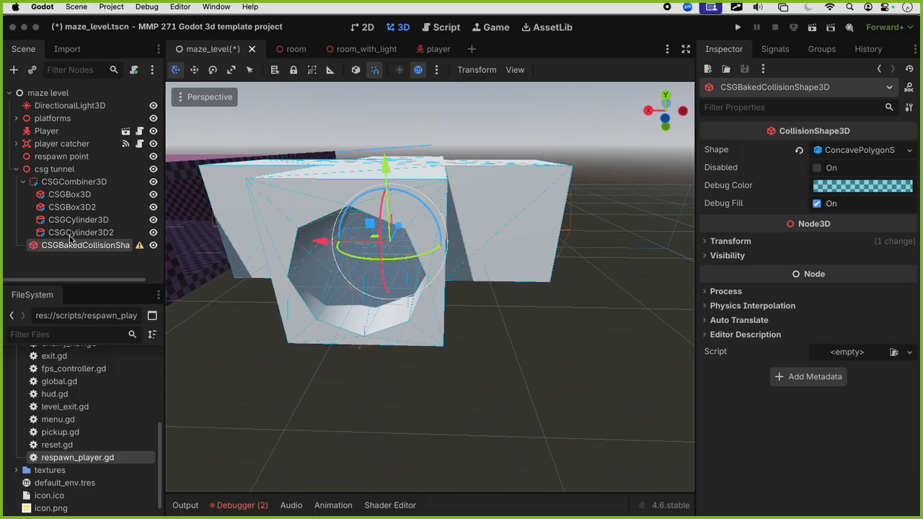
{"action": "left_click", "coordinate": [24, 182]}
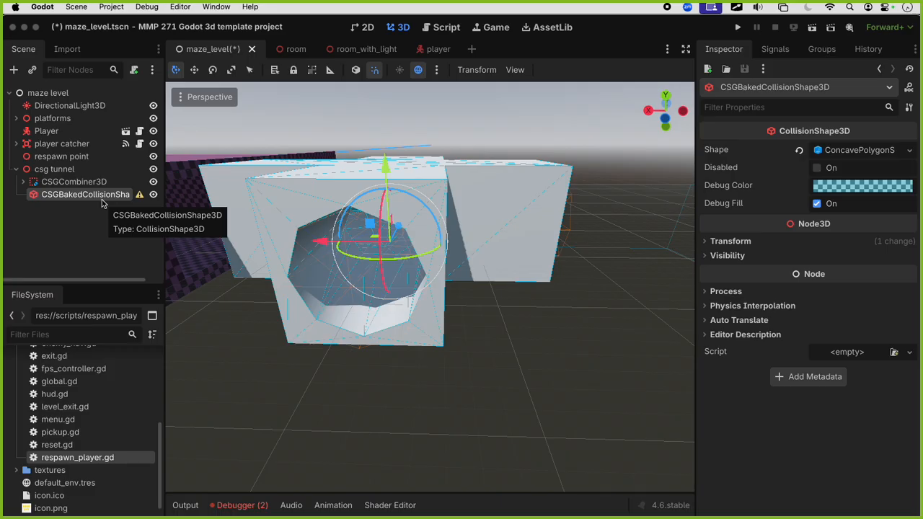
{"action": "left_click", "coordinate": [84, 169]}
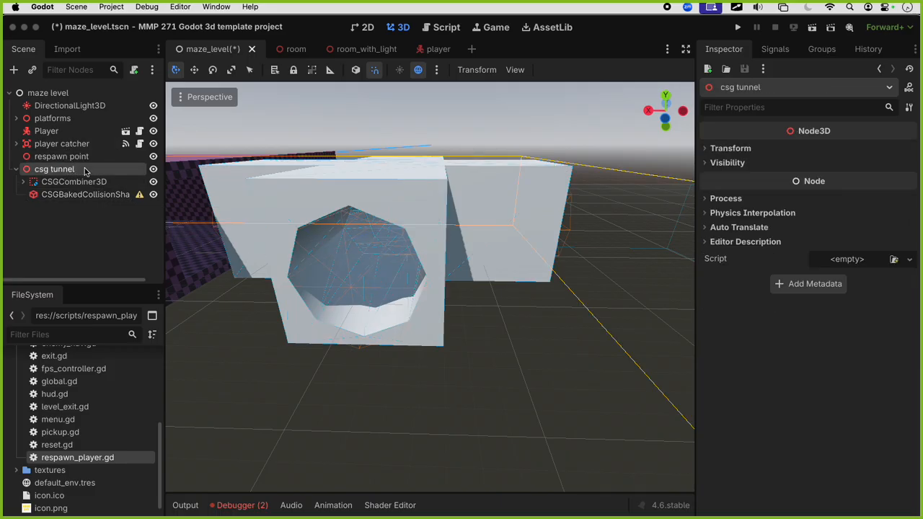
{"action": "left_click", "coordinate": [13, 69]}
{"action": "type", "text": "static"}
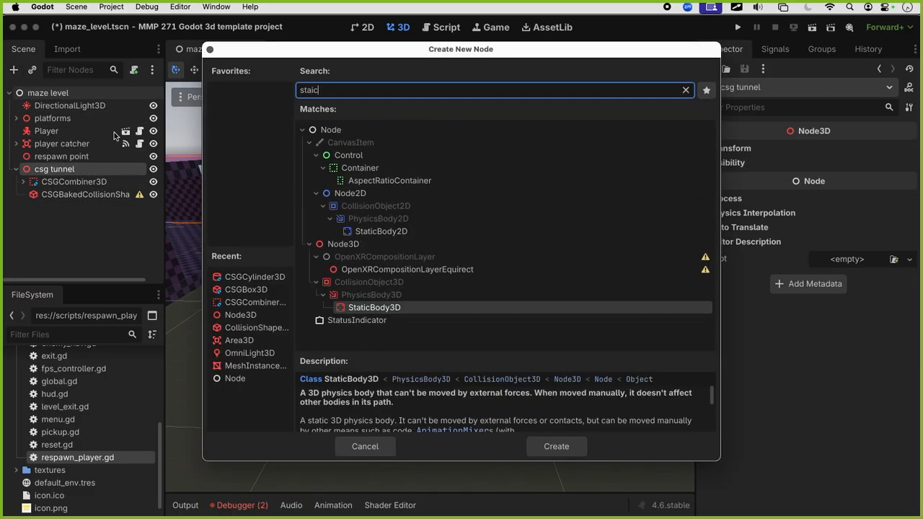
{"action": "key", "text": "Return"}
Reparent the CSGBakedCollisionShape3D under the StaticBody3D and check the shape's transform values
{"action": "left_click", "coordinate": [54, 194]}
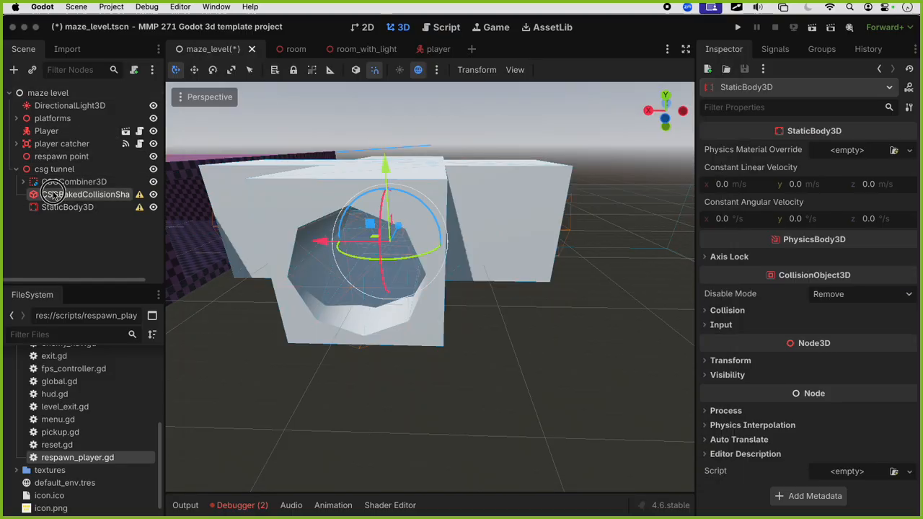
{"action": "left_click_drag", "start_coordinate": [56, 207], "coordinate": [57, 207]}
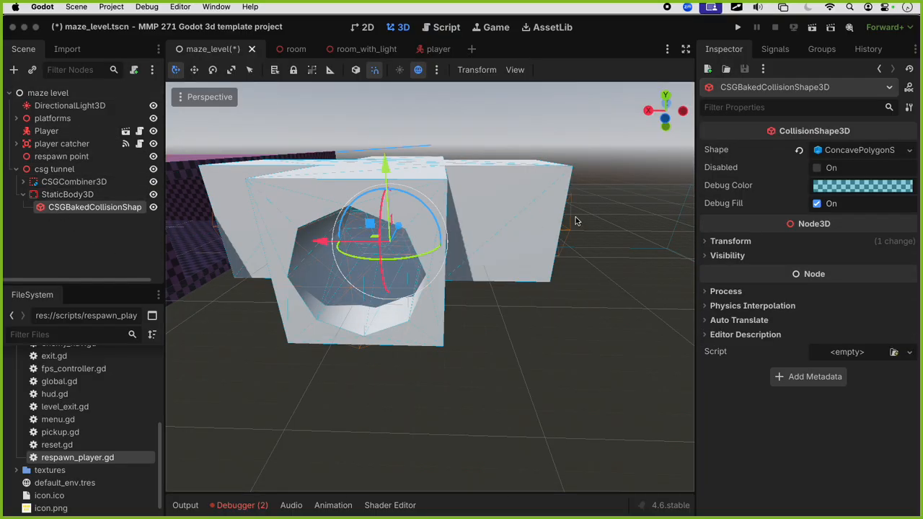
{"action": "left_click", "coordinate": [732, 241]}
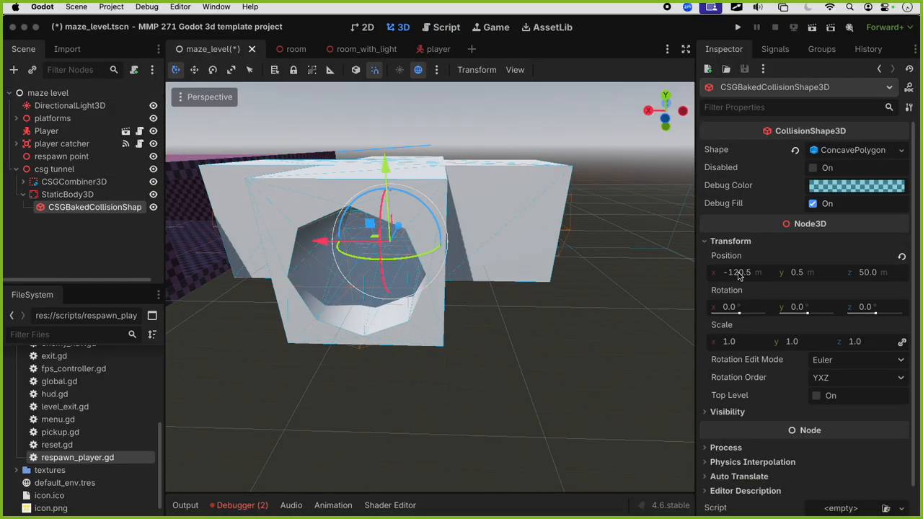
{"action": "left_click", "coordinate": [739, 244]}
Put the StaticBody3D on collision layer 2 only, and save the scene
{"action": "left_click", "coordinate": [108, 199]}
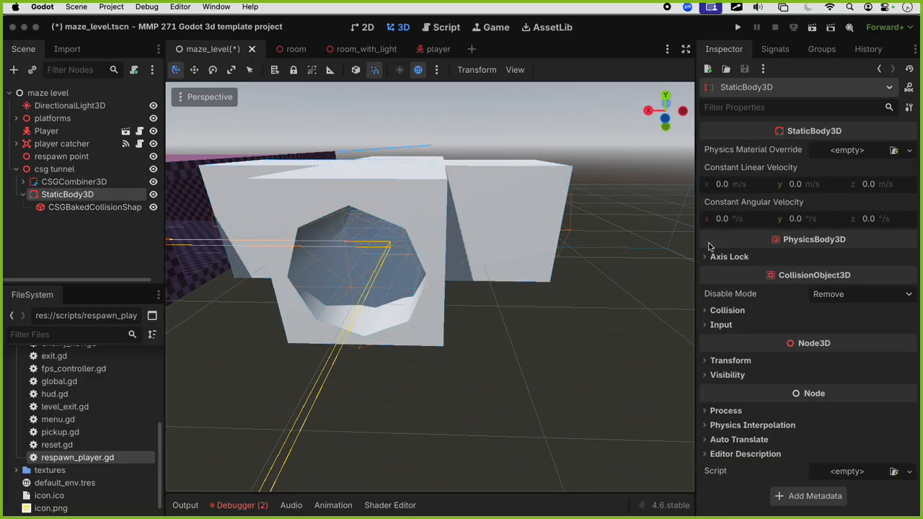
{"action": "left_click", "coordinate": [728, 310]}
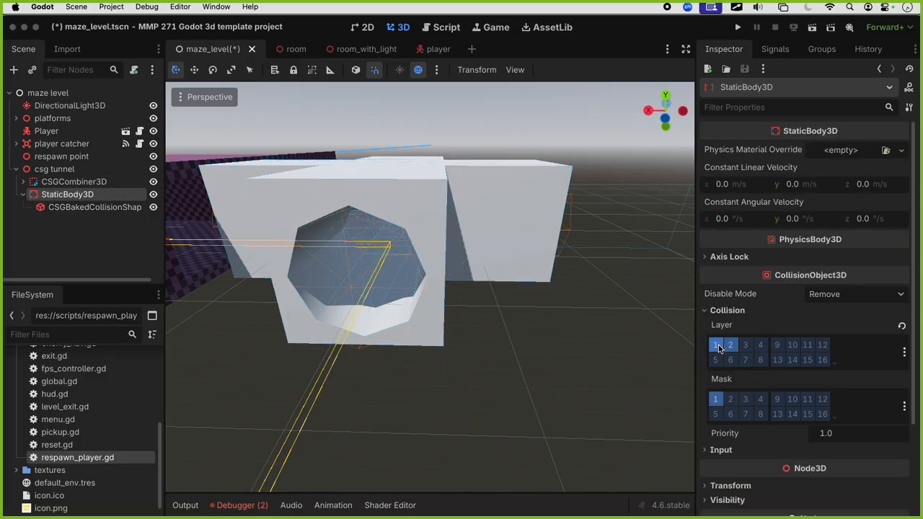
{"action": "key", "text": "super+s"}
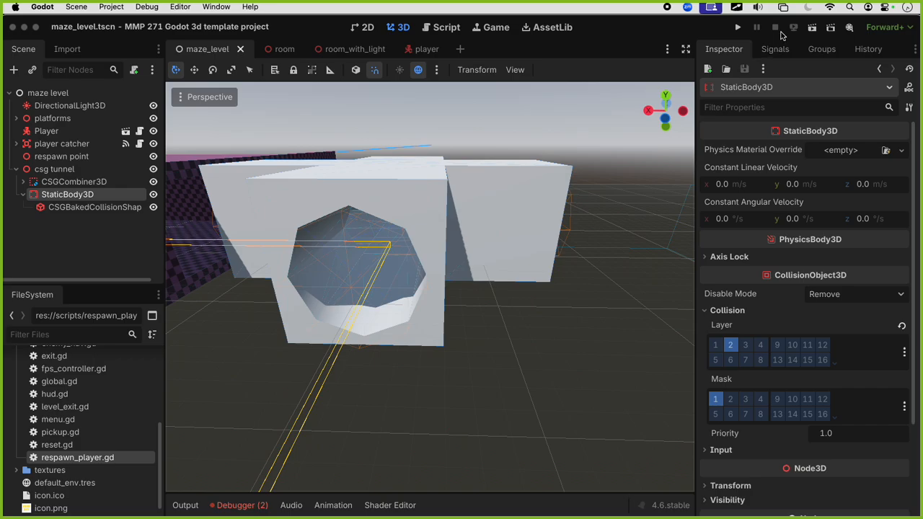
Move the Player to the maze's last room, close to the wall where the crossed tunnel begins
{"action": "scroll", "coordinate": [529, 233], "scroll_direction": "down", "scroll_amount": 20}
{"action": "middle_click_drag", "start_coordinate": [530, 233], "coordinate": [513, 318]}
{"action": "scroll", "coordinate": [514, 318], "scroll_direction": "up", "scroll_amount": 15}
{"action": "middle_click_drag", "start_coordinate": [361, 282], "coordinate": [542, 262], "text": "shift"}
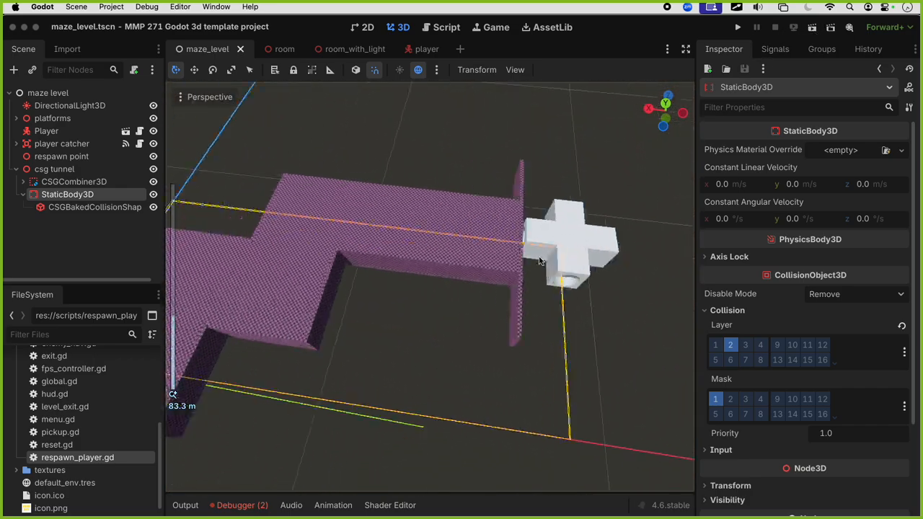
{"action": "scroll", "coordinate": [534, 265], "scroll_direction": "down", "scroll_amount": 6}
{"action": "middle_click_drag", "start_coordinate": [377, 313], "coordinate": [450, 303], "text": "shift"}
{"action": "left_click", "coordinate": [46, 130]}
{"action": "left_click_drag", "start_coordinate": [217, 317], "coordinate": [545, 207]}
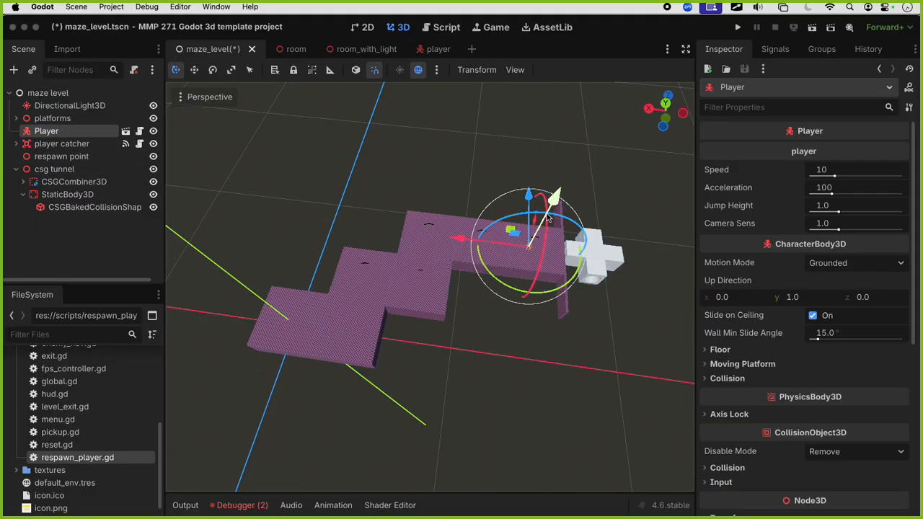
Run the maze level scene and walk the player into the crossed tunnel to test its collision
{"action": "key", "text": "super+r"}
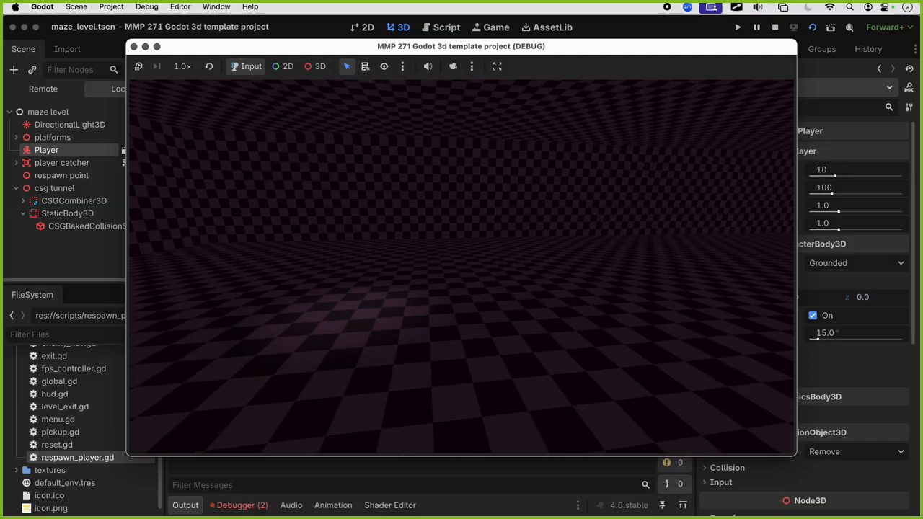
{"action": "key", "text": "w"}
{"action": "key", "text": "w"}
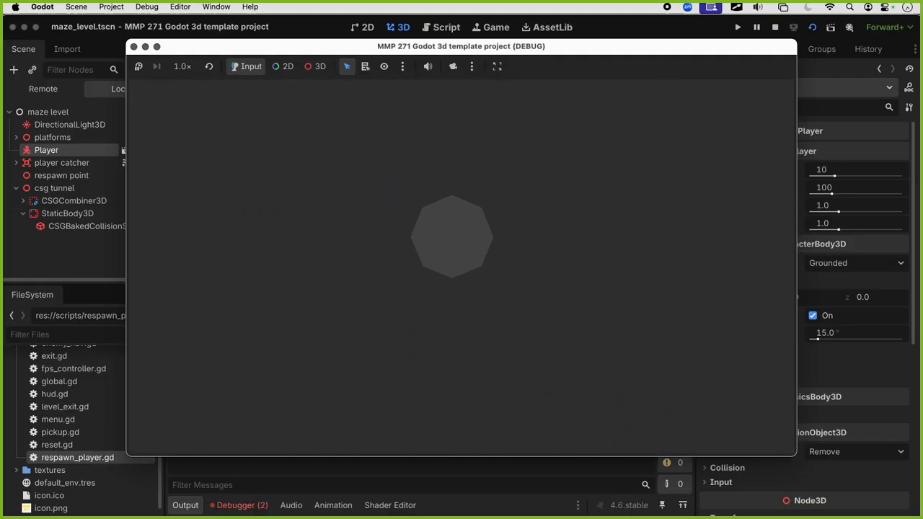
{"action": "key", "text": "w"}
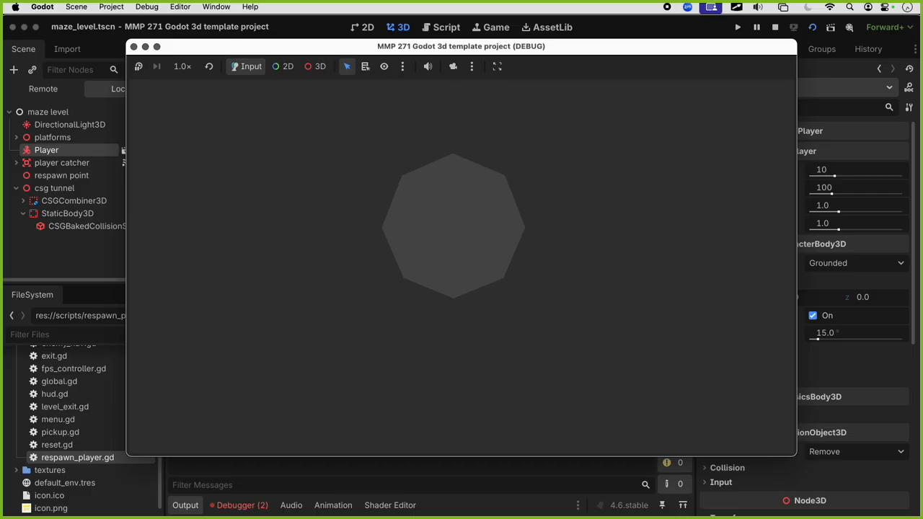
{"action": "key", "text": "w"}
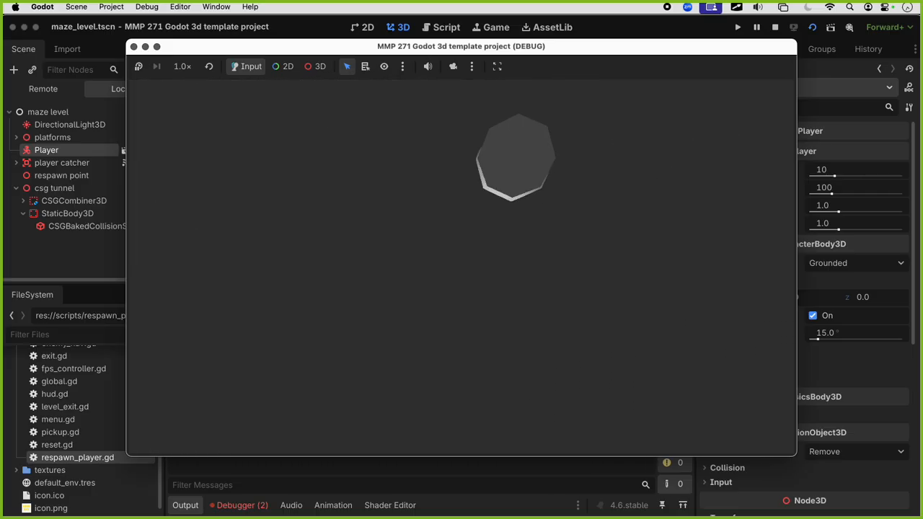
{"action": "key", "text": "w"}
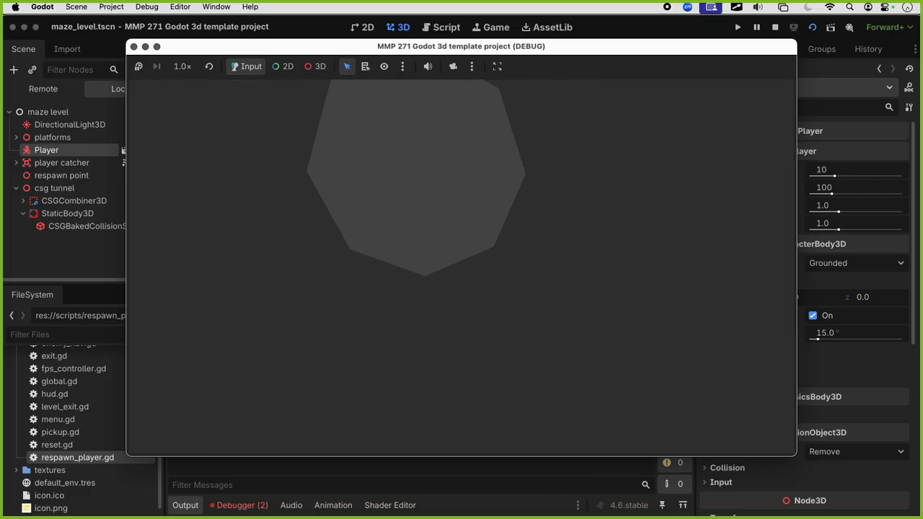
{"action": "key", "text": "w"}
{"action": "key", "text": "w"}
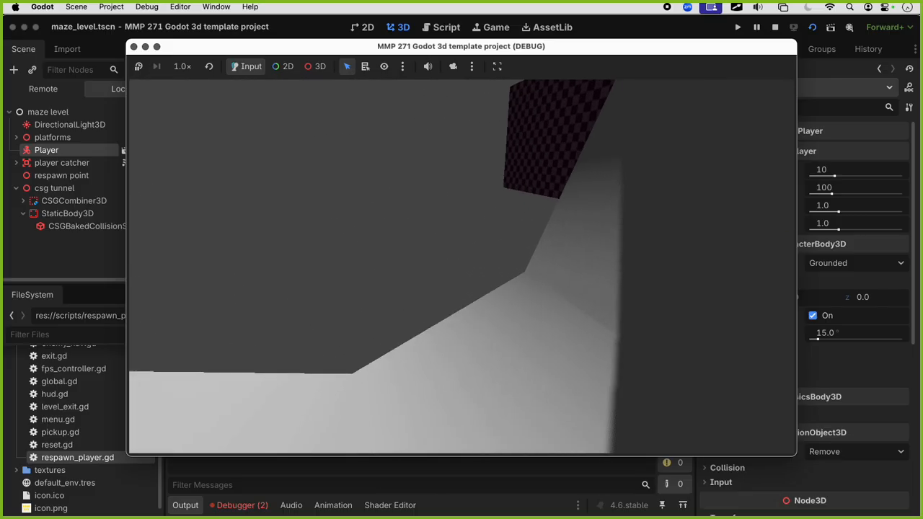
Walk the player back through the tunnel into the maze and out again, and stop the running scene
{"action": "key", "text": "w"}
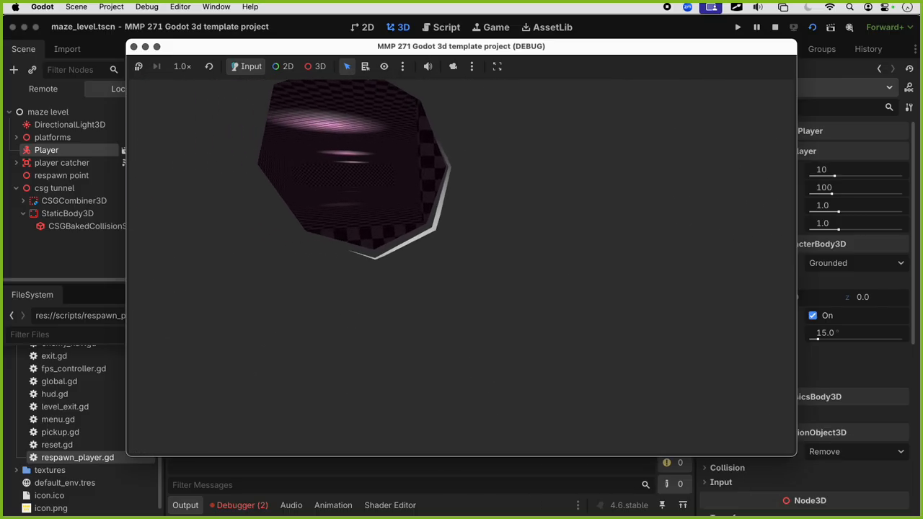
{"action": "key", "text": "w"}
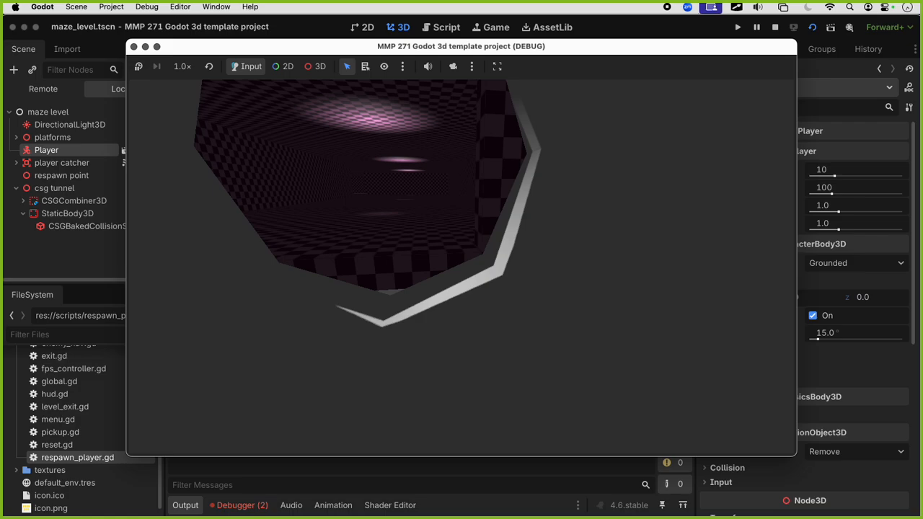
{"action": "key", "text": "w"}
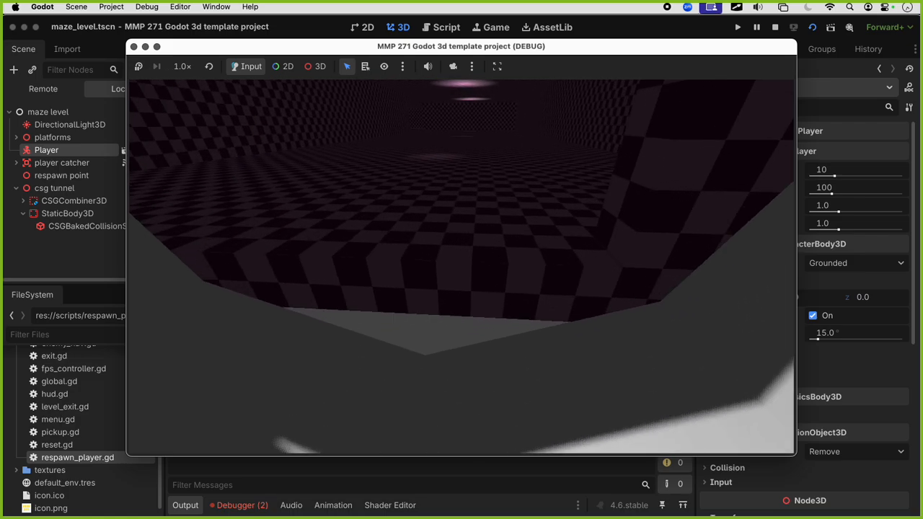
{"action": "key", "text": "w"}
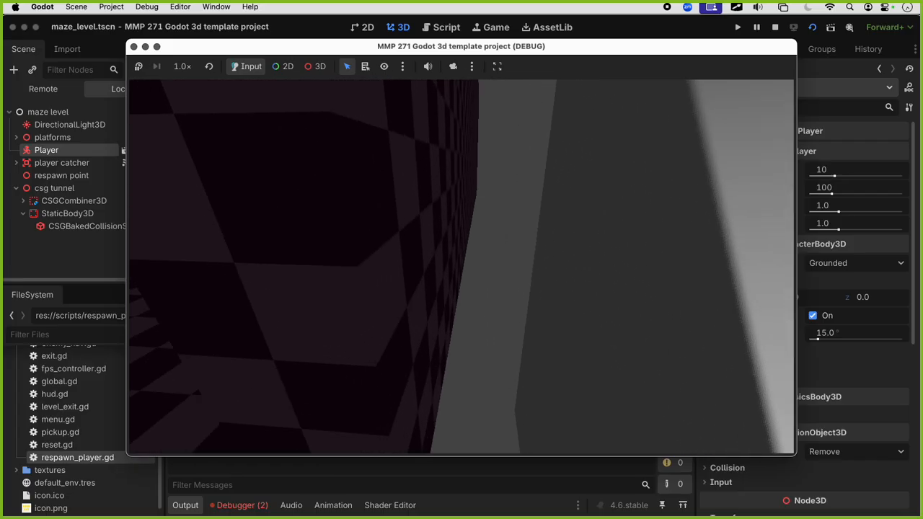
{"action": "key", "text": "s"}
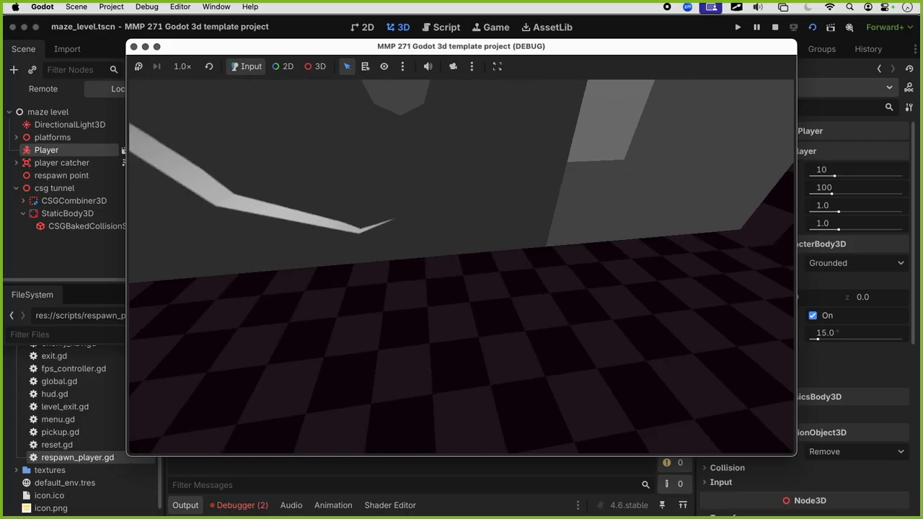
{"action": "key", "text": "w"}
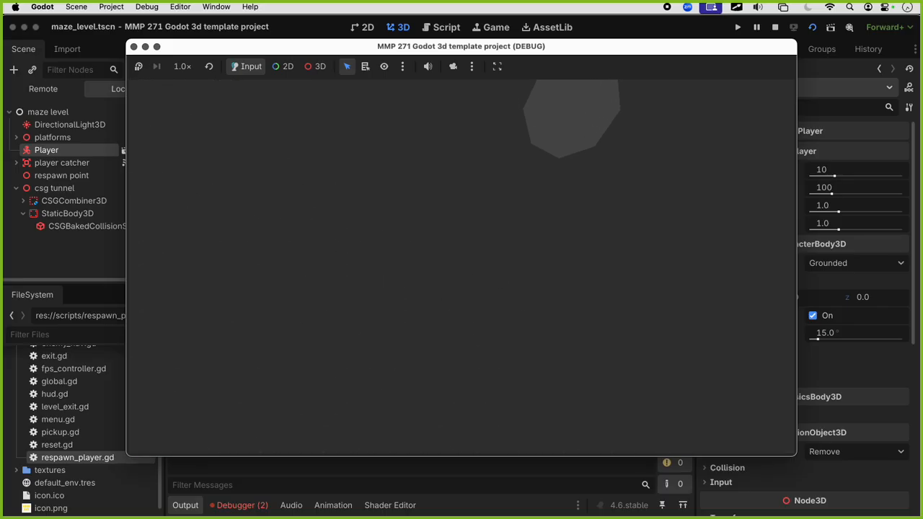
{"action": "key", "text": "w"}
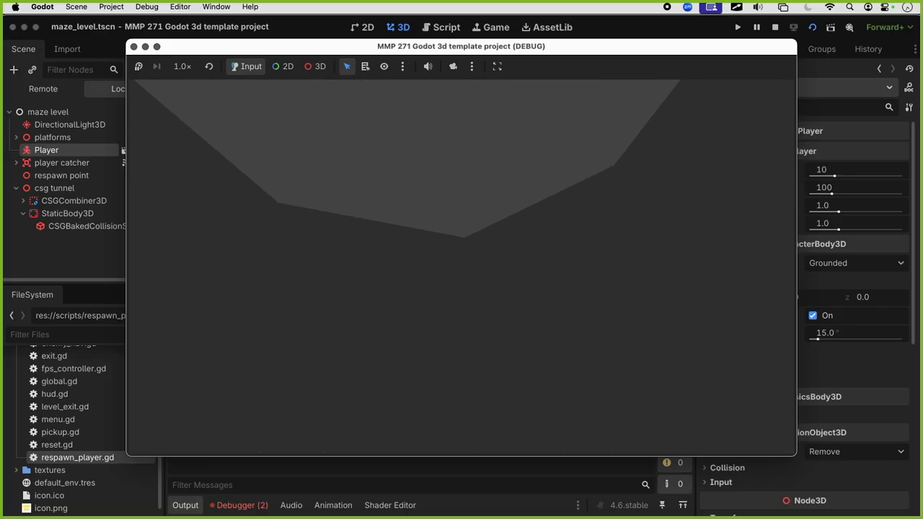
{"action": "key", "text": "Escape"}
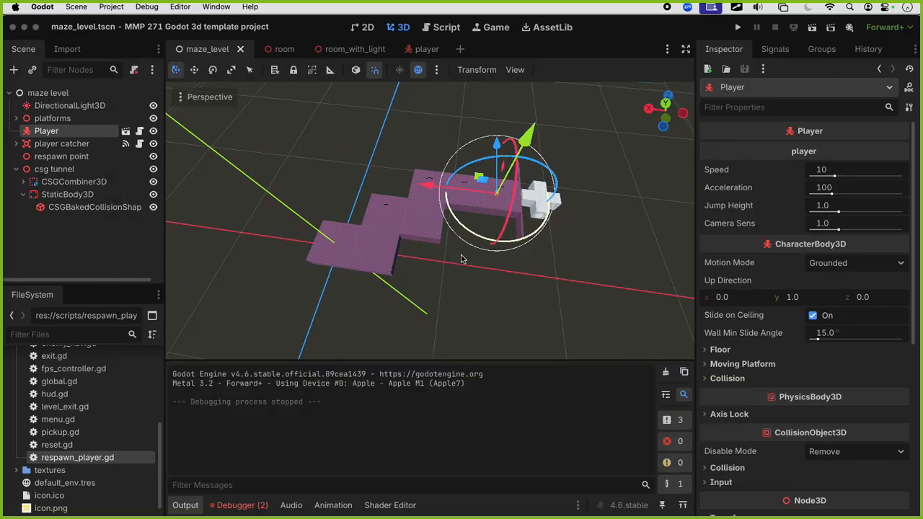
{"action": "middle_click_drag", "start_coordinate": [593, 217], "coordinate": [189, 192], "text": "shift"}
{"action": "scroll", "coordinate": [505, 238], "scroll_direction": "up", "scroll_amount": 10}
{"action": "scroll", "coordinate": [392, 225], "scroll_direction": "down", "scroll_amount": 3}
{"action": "scroll", "coordinate": [399, 220], "scroll_direction": "down", "scroll_amount": 10}
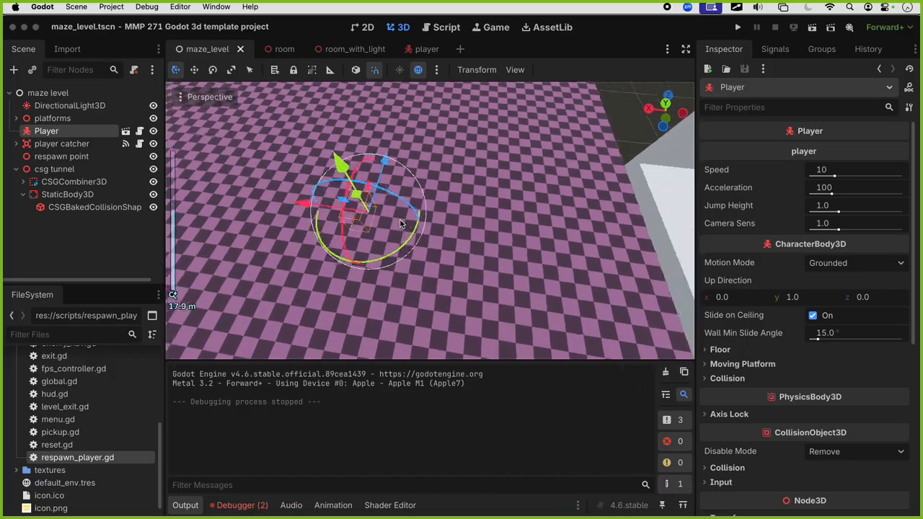
{"action": "scroll", "coordinate": [435, 224], "scroll_direction": "down", "scroll_amount": 3}
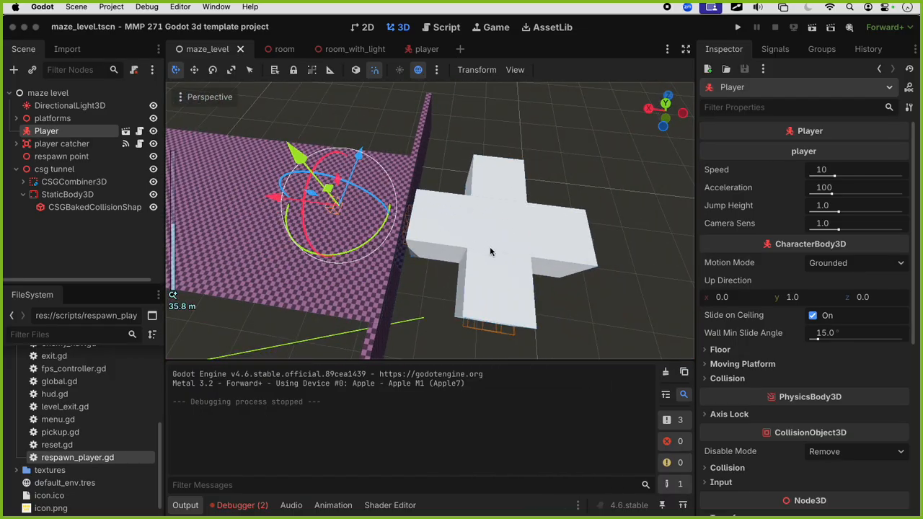
{"action": "left_click", "coordinate": [76, 198]}
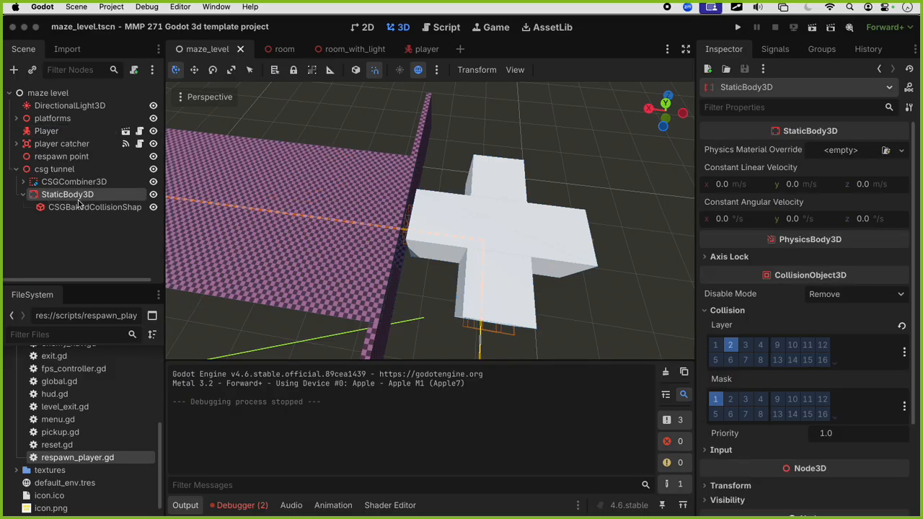
{"action": "key", "text": "Delete"}
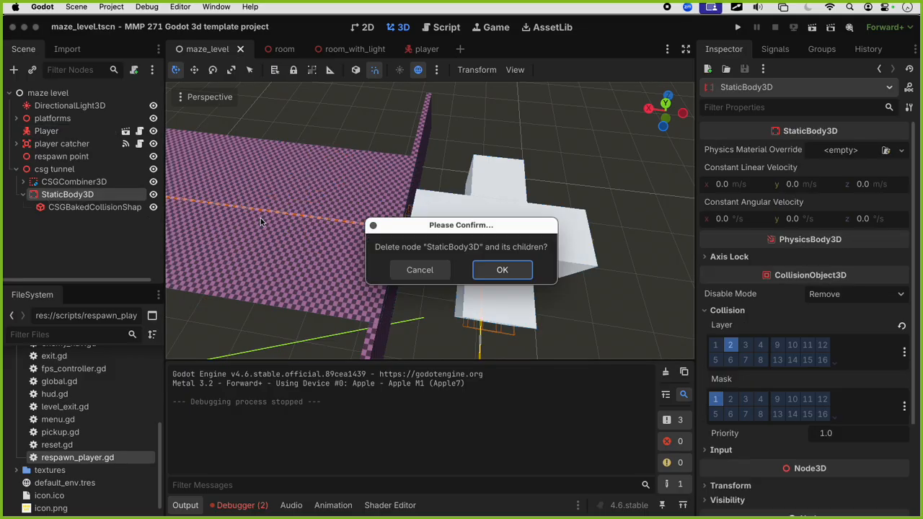
{"action": "left_click", "coordinate": [405, 269]}
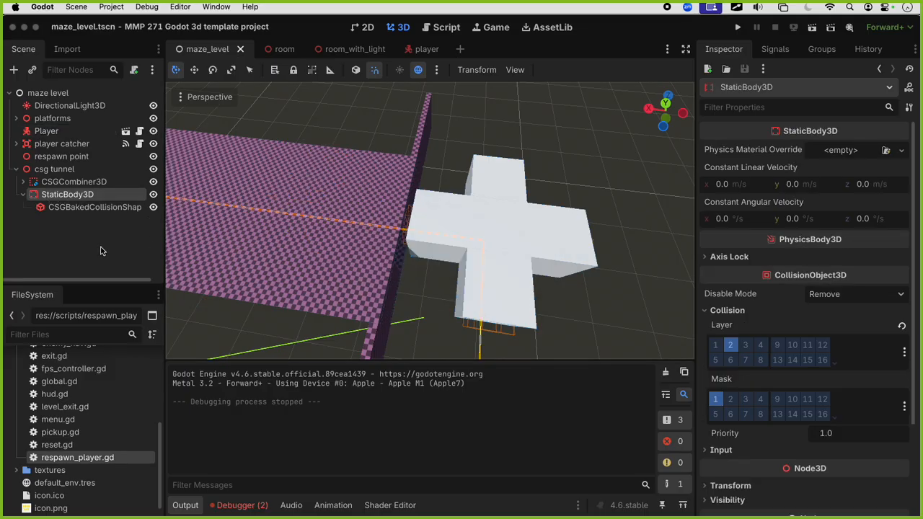
Delete the CSGBakedCollisionShape3D from the StaticBody3D, select the CSGCombiner3D, and save the scene
{"action": "left_click", "coordinate": [93, 209]}
{"action": "key", "text": "Delete"}
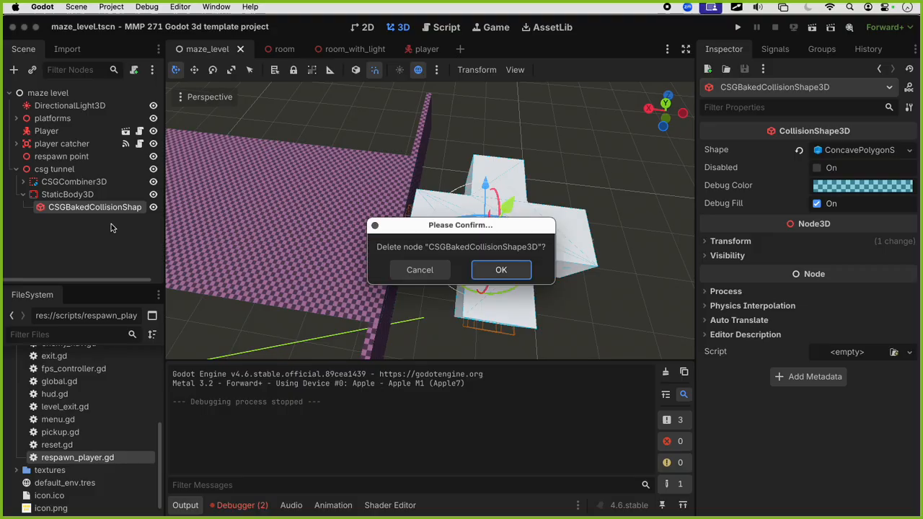
{"action": "key", "text": "Return"}
{"action": "left_click", "coordinate": [73, 182]}
{"action": "key", "text": "super+s"}
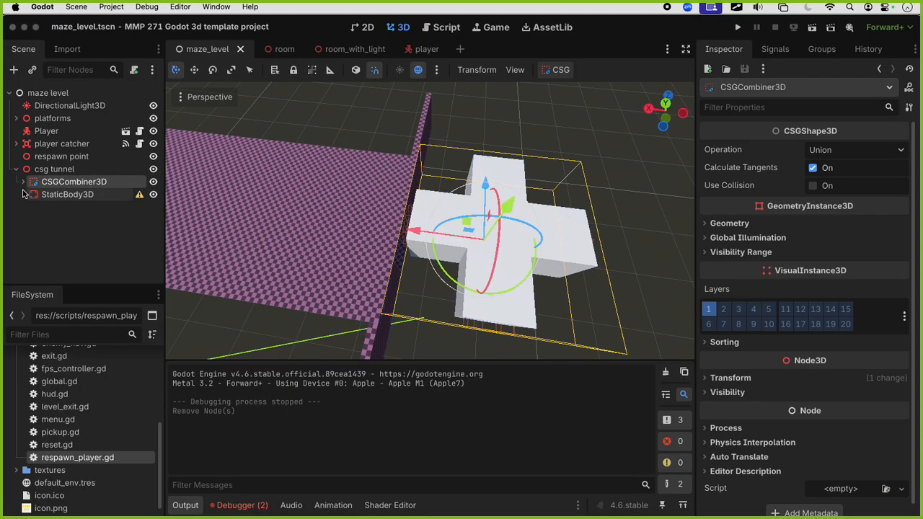
Expand the CSGCombiner3D and shift the crossed tunnel slightly horizontally against the maze's outer wall
{"action": "left_click", "coordinate": [24, 182]}
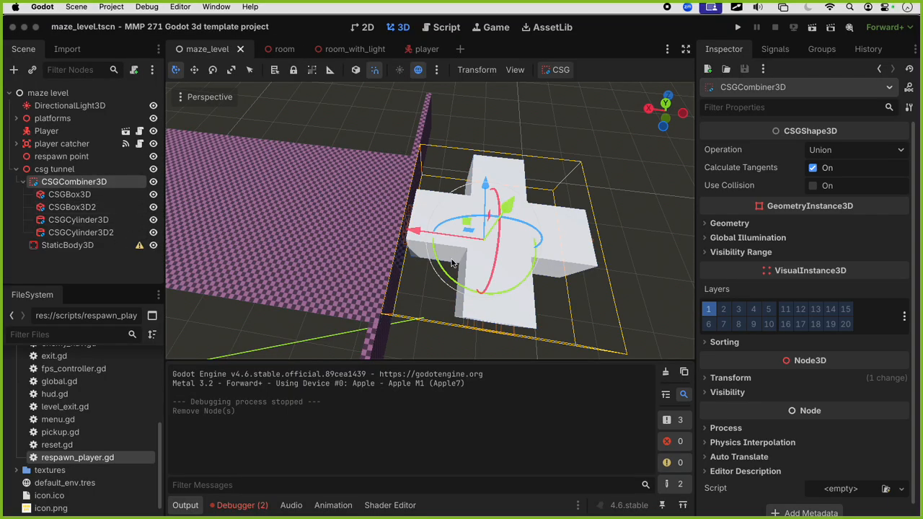
{"action": "mouse_move", "coordinate": [485, 234]}
{"action": "middle_mouse_down"}
{"action": "mouse_move", "coordinate": [556, 307]}
{"action": "mouse_move", "coordinate": [483, 230]}
{"action": "middle_mouse_up"}
{"action": "scroll", "coordinate": [554, 304], "scroll_direction": "up", "scroll_amount": 3}
{"action": "left_click_drag", "start_coordinate": [413, 134], "coordinate": [430, 137]}
{"action": "left_click_drag", "start_coordinate": [436, 223], "coordinate": [429, 231]}
{"action": "middle_click_drag", "start_coordinate": [429, 231], "coordinate": [352, 262]}
{"action": "scroll", "coordinate": [360, 254], "scroll_direction": "up", "scroll_amount": 5}
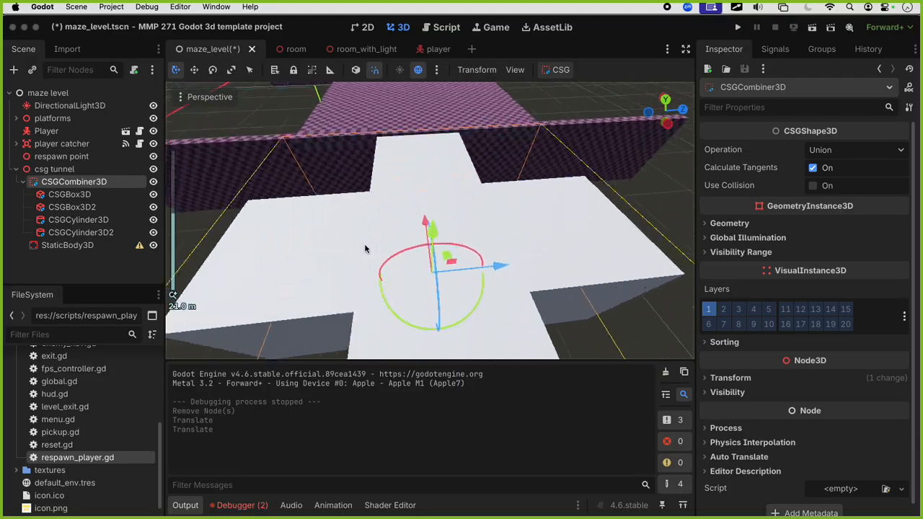
Nudge the CSGCombiner3D slightly along its vertical axis to align the tunnel with the maze doorway
{"action": "scroll", "coordinate": [412, 276], "scroll_direction": "up", "scroll_amount": 10}
{"action": "middle_click_drag", "start_coordinate": [412, 278], "coordinate": [277, 240]}
{"action": "scroll", "coordinate": [292, 301], "scroll_direction": "down", "scroll_amount": 10}
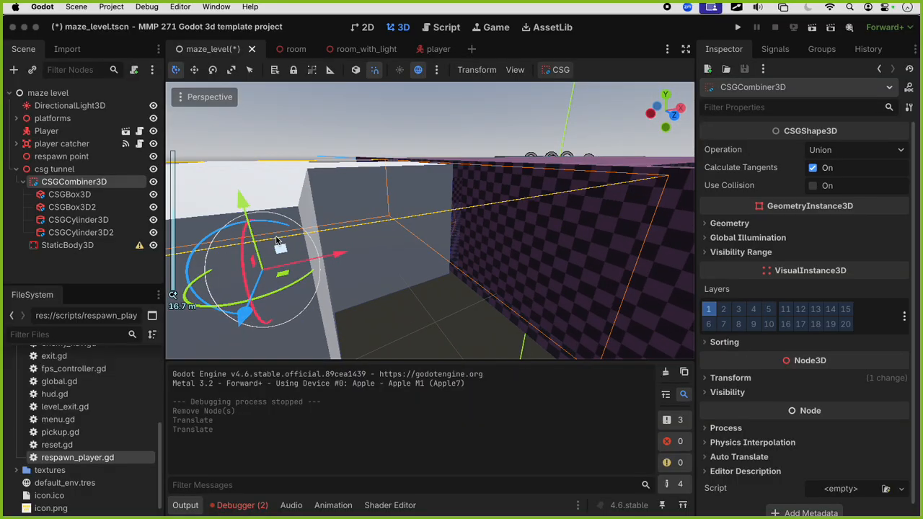
{"action": "left_click_drag", "start_coordinate": [237, 214], "coordinate": [238, 217]}
{"action": "middle_click_drag", "start_coordinate": [237, 216], "coordinate": [462, 242]}
{"action": "scroll", "coordinate": [386, 285], "scroll_direction": "down", "scroll_amount": 2}
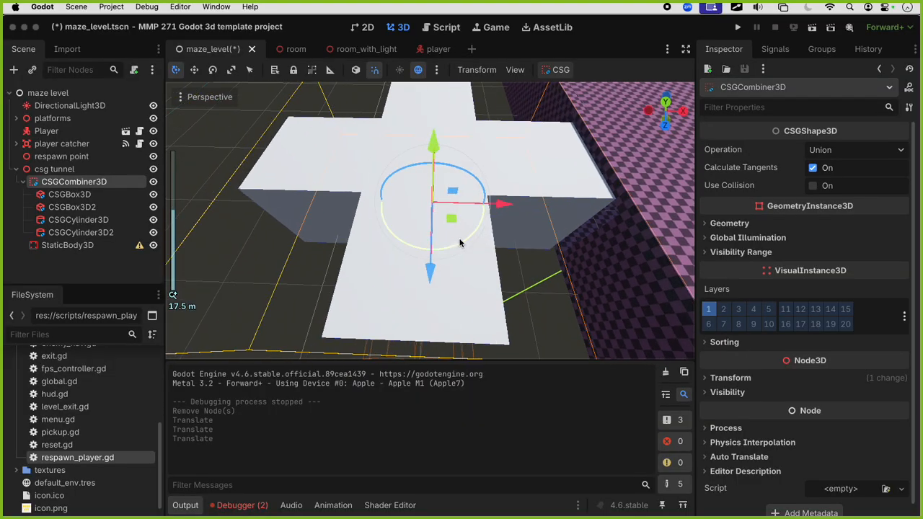
{"action": "scroll", "coordinate": [405, 244], "scroll_direction": "down", "scroll_amount": 6}
{"action": "middle_click_drag", "start_coordinate": [405, 244], "coordinate": [548, 279], "text": "shift"}
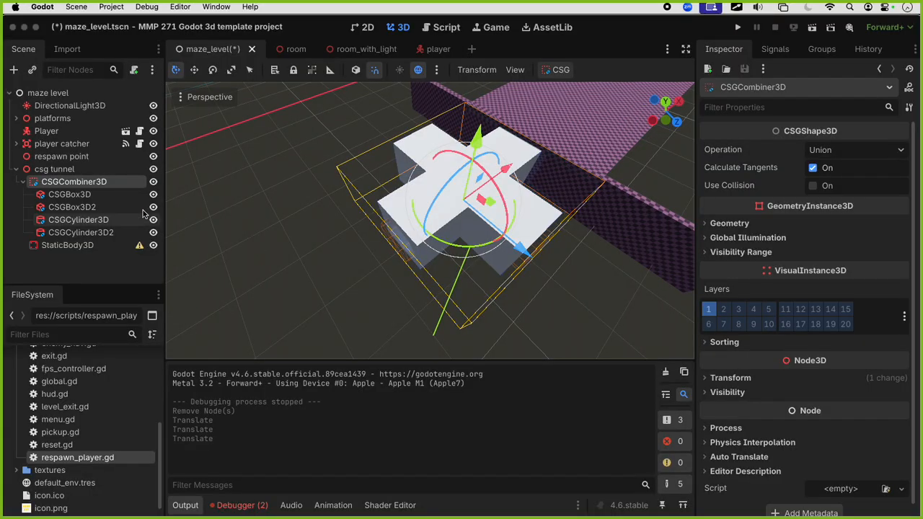
Lengthen CSGBox3D to 42.5 m along X, extending the tunnel arm away from the maze
{"action": "left_click", "coordinate": [105, 197]}
{"action": "left_click_drag", "start_coordinate": [400, 239], "coordinate": [239, 326]}
{"action": "scroll", "coordinate": [375, 280], "scroll_direction": "down", "scroll_amount": 2}
{"action": "middle_click_drag", "start_coordinate": [375, 279], "coordinate": [449, 189]}
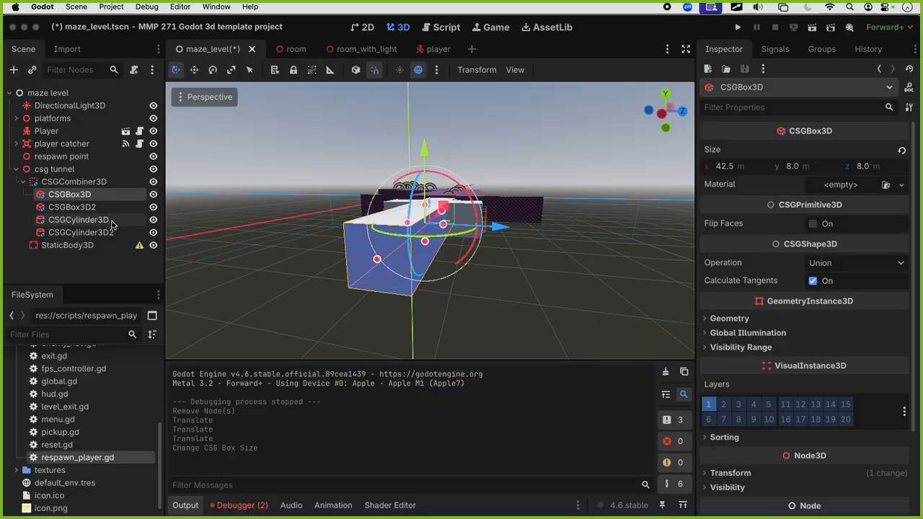
Extend the subtracting CSGCylinder3D to a height of 48.5 m so it passes through the lengthened box, and save the scene
{"action": "left_click", "coordinate": [77, 219]}
{"action": "middle_click_drag", "start_coordinate": [346, 188], "coordinate": [382, 252]}
{"action": "left_click_drag", "start_coordinate": [404, 227], "coordinate": [291, 249]}
{"action": "middle_click_drag", "start_coordinate": [292, 249], "coordinate": [647, 325]}
{"action": "scroll", "coordinate": [509, 292], "scroll_direction": "up", "scroll_amount": 2}
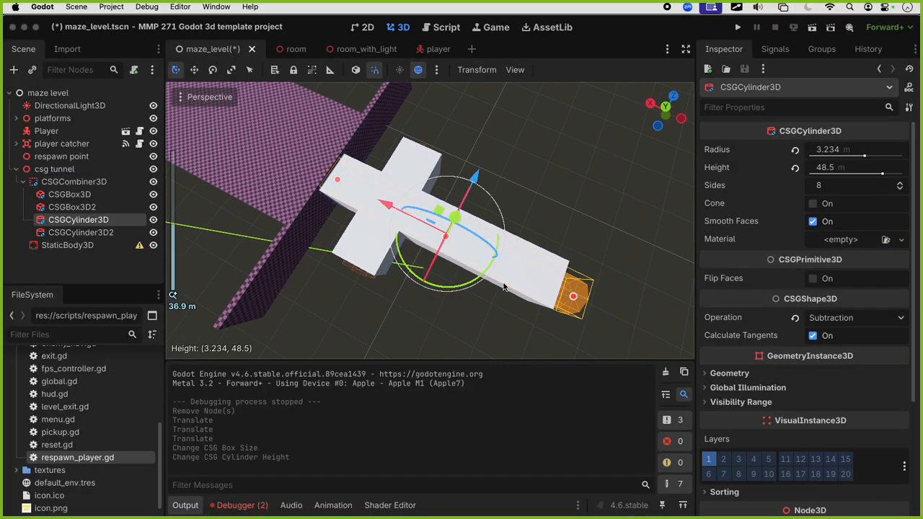
{"action": "mouse_move", "coordinate": [501, 254]}
{"action": "middle_mouse_down"}
{"action": "mouse_move", "coordinate": [484, 237]}
{"action": "mouse_move", "coordinate": [534, 209]}
{"action": "middle_mouse_up"}
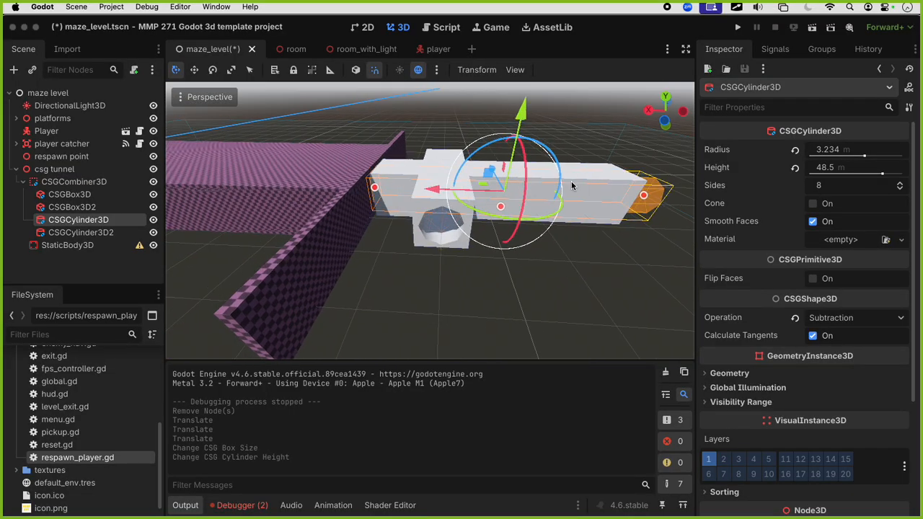
{"action": "key", "text": "super+s"}
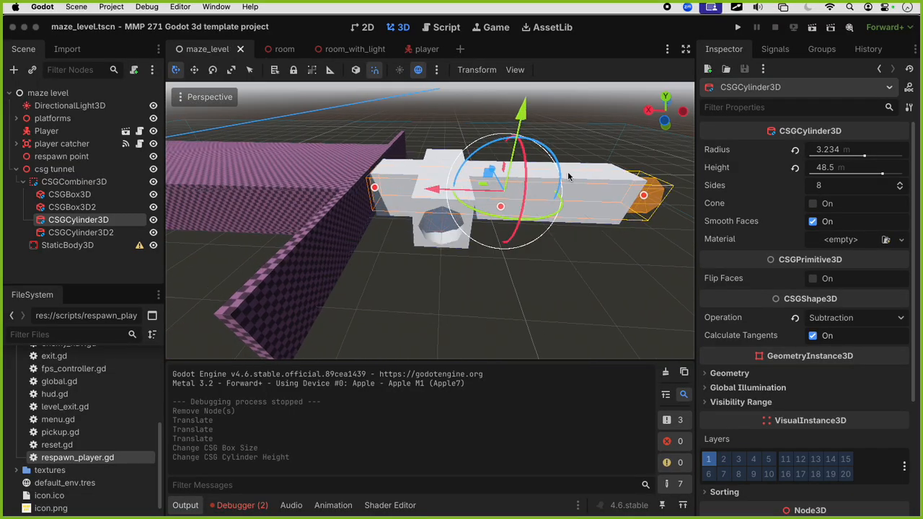
Bake a new collision shape from the CSGCombiner3D and make it a child of the StaticBody3D
{"action": "scroll", "coordinate": [568, 173], "scroll_direction": "up", "scroll_amount": 2}
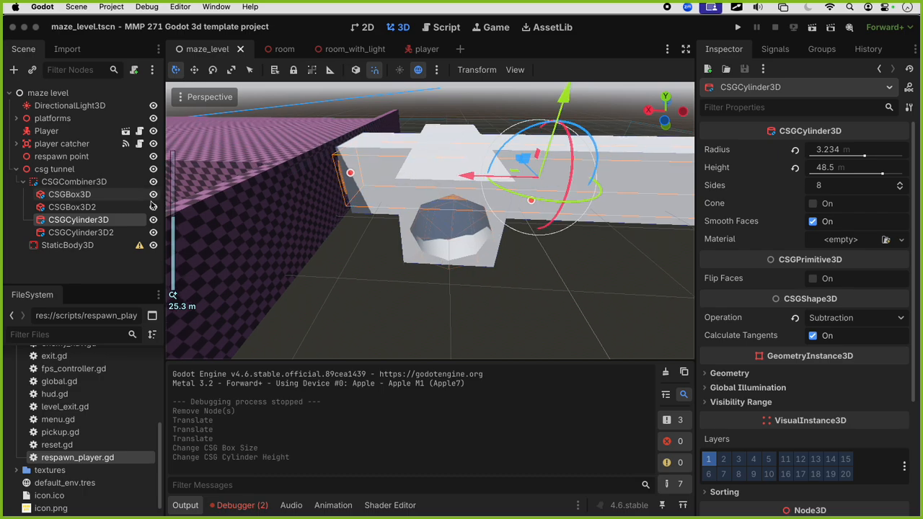
{"action": "left_click", "coordinate": [74, 182]}
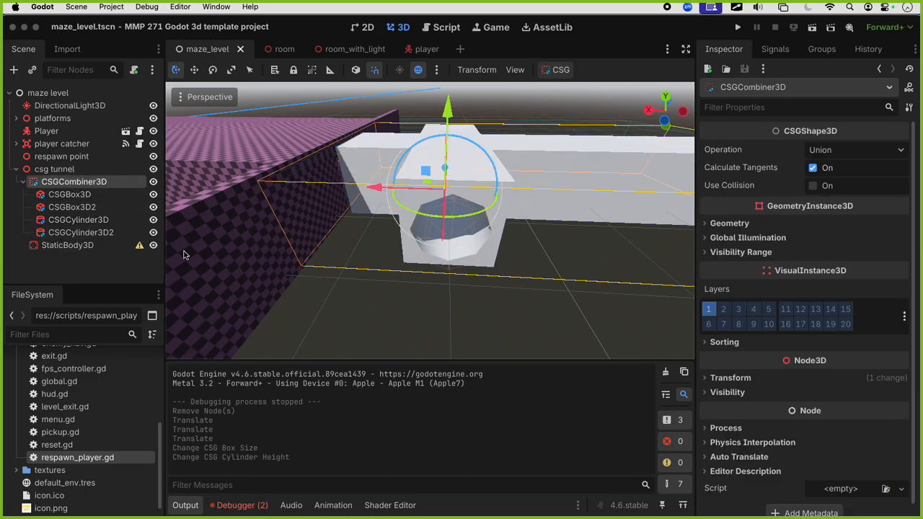
{"action": "left_click", "coordinate": [555, 75]}
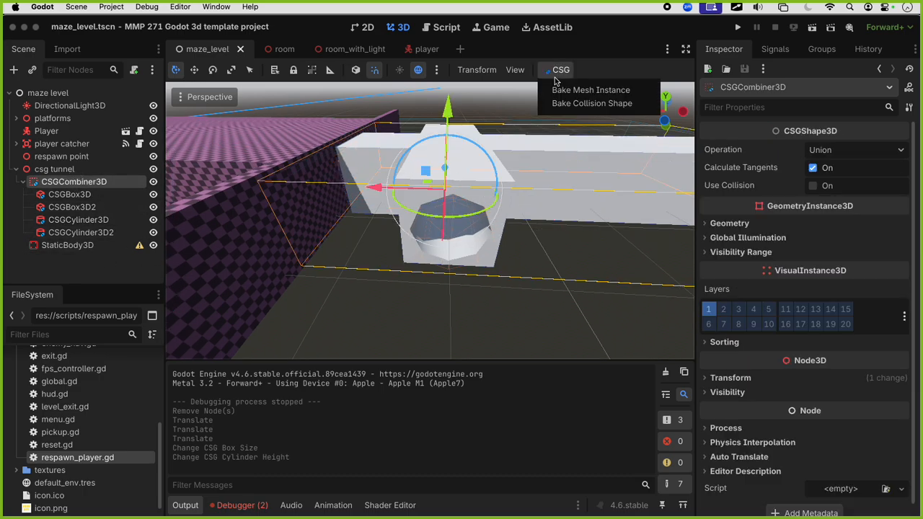
{"action": "left_click", "coordinate": [567, 101]}
{"action": "left_click_drag", "start_coordinate": [79, 245], "coordinate": [65, 257]}
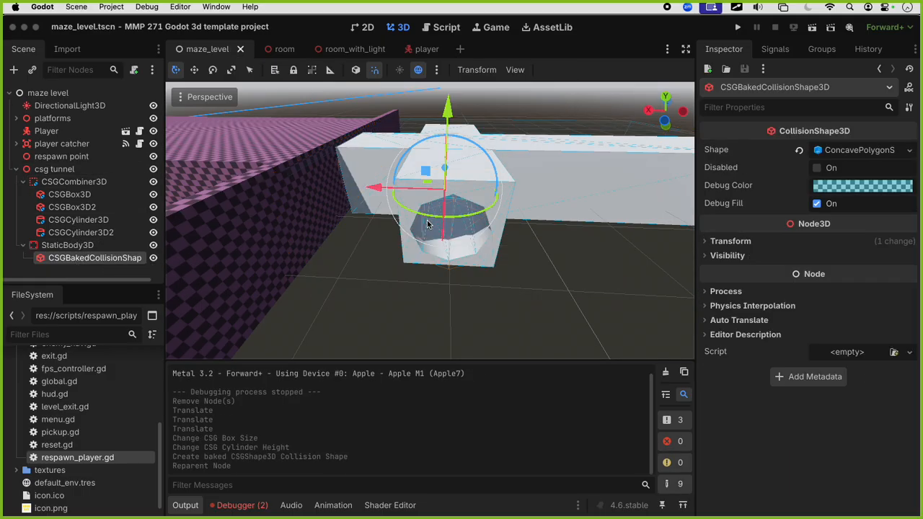
Playtest the maze level by walking the player through the lengthened tunnel and its side arms, stop the game, and save the scene
{"action": "key", "text": "super+r"}
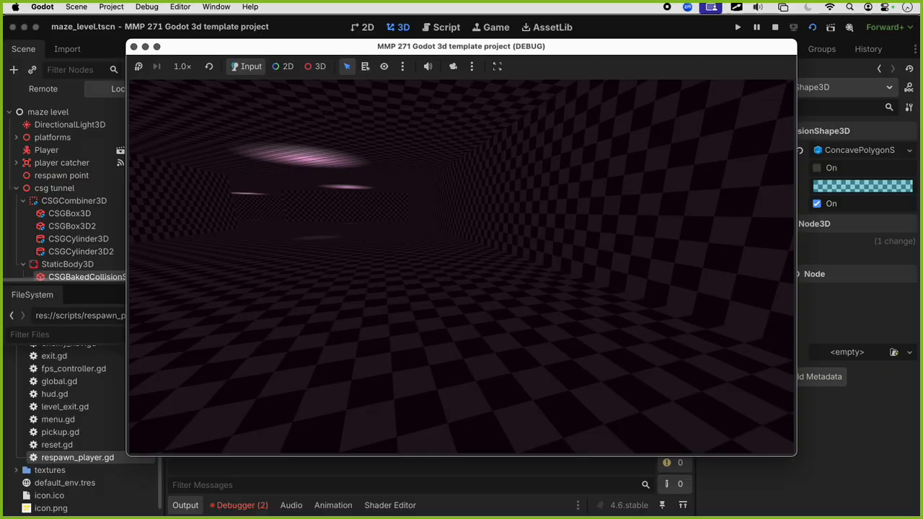
{"action": "key", "text": "w"}
{"action": "key", "text": "w"}
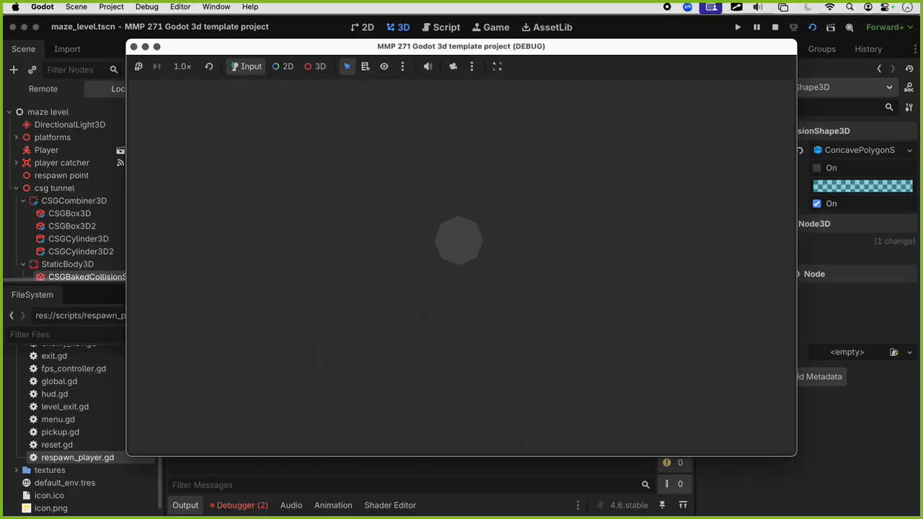
{"action": "key", "text": "w"}
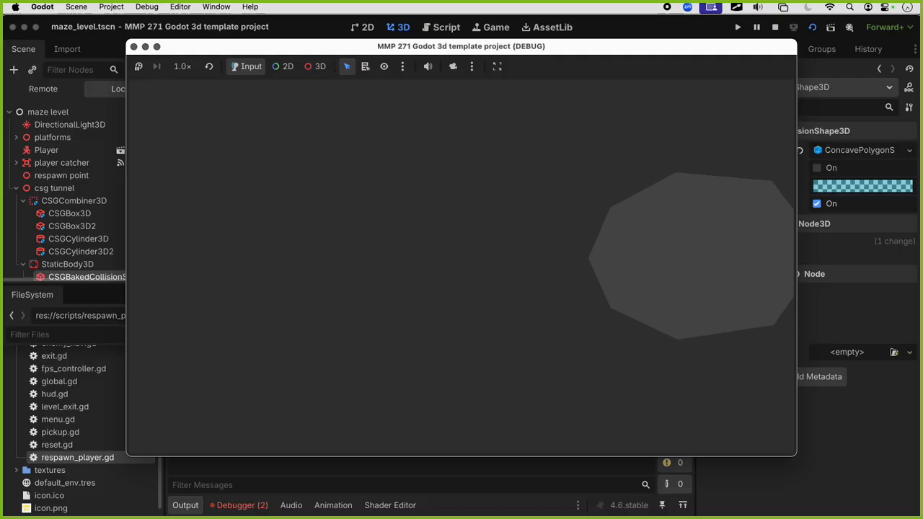
{"action": "key", "text": "w"}
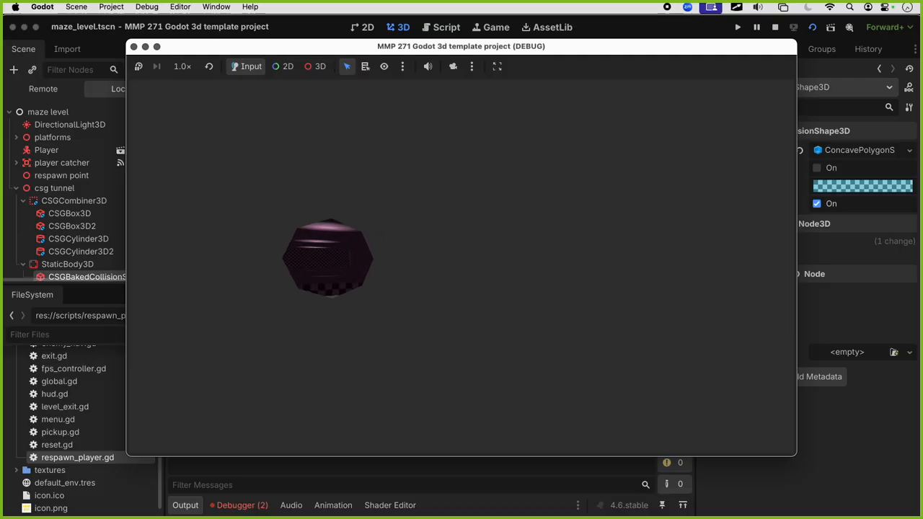
{"action": "key", "text": "w"}
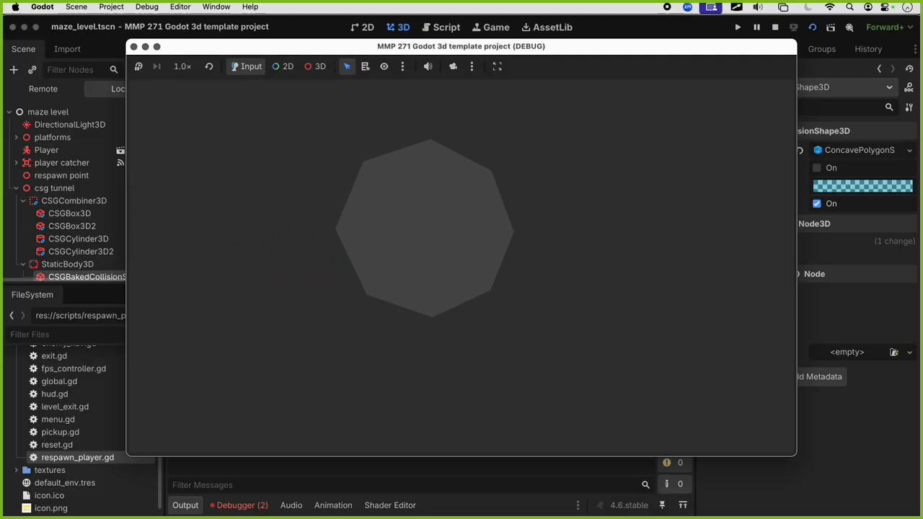
{"action": "key", "text": "w"}
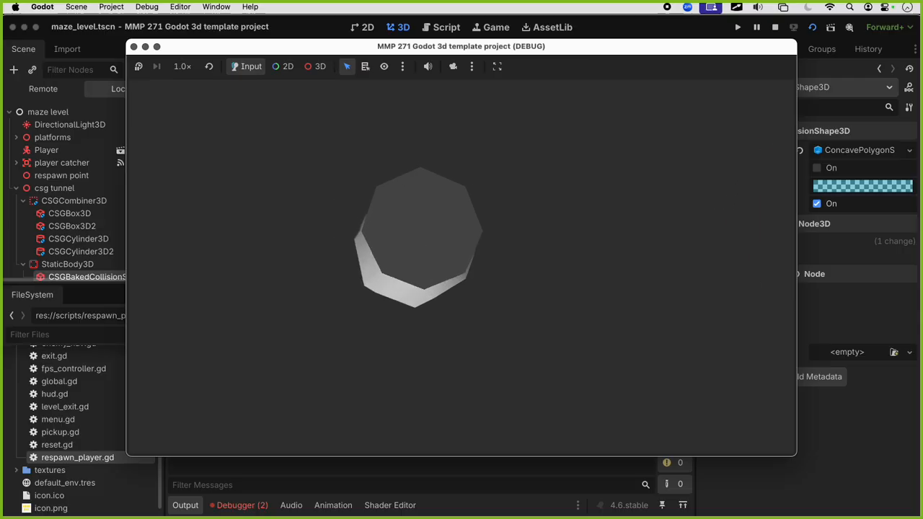
{"action": "key", "text": "super+q"}
{"action": "key", "text": "super+s"}
Examine the lengthened tunnel and its baked collision shape from several sides, including the StaticBody3D's place in the scene tree
{"action": "scroll", "coordinate": [470, 239], "scroll_direction": "down", "scroll_amount": 12}
{"action": "middle_click_drag", "start_coordinate": [470, 239], "coordinate": [461, 301]}
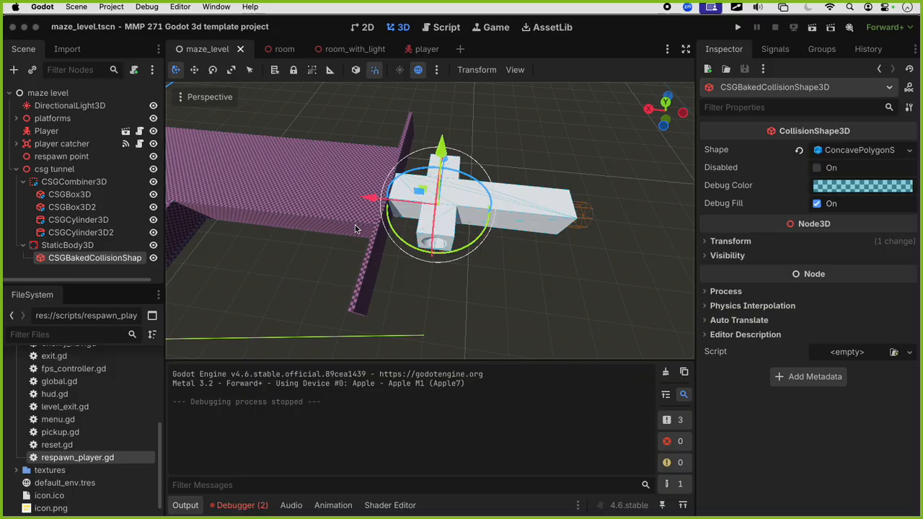
{"action": "left_click", "coordinate": [23, 245]}
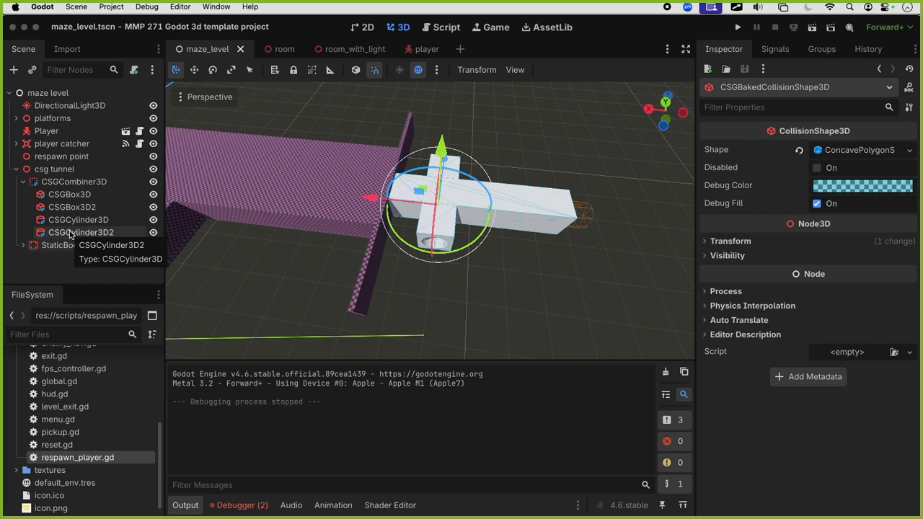
{"action": "left_click", "coordinate": [22, 246]}
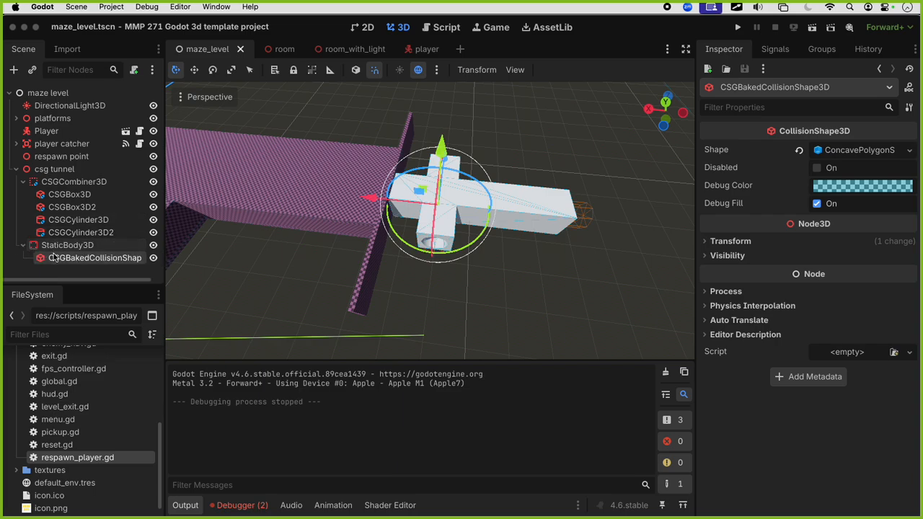
{"action": "scroll", "coordinate": [377, 278], "scroll_direction": "up", "scroll_amount": 5}
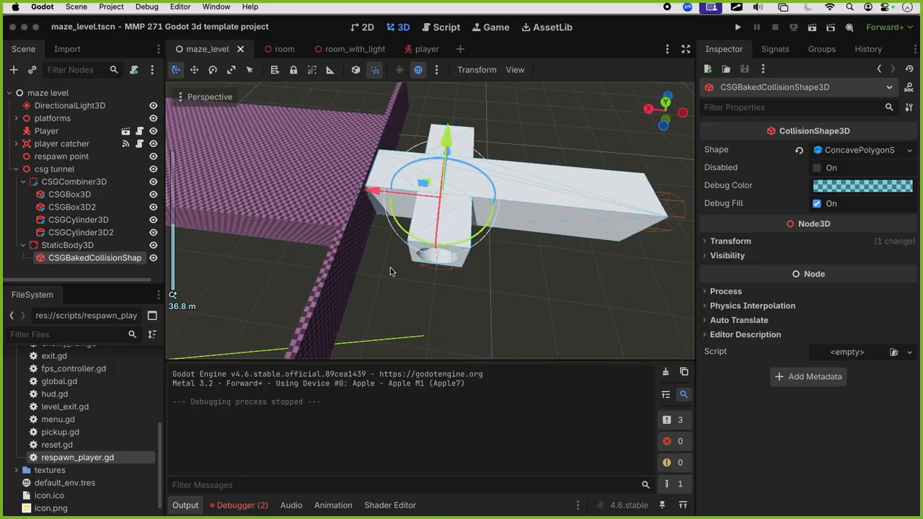
{"action": "middle_click_drag", "start_coordinate": [405, 259], "coordinate": [493, 231]}
{"action": "scroll", "coordinate": [480, 222], "scroll_direction": "up", "scroll_amount": 11}
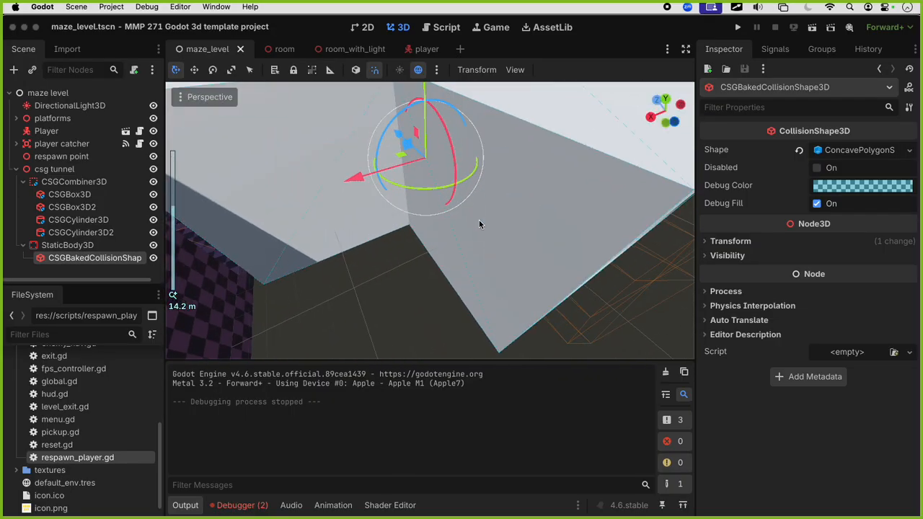
{"action": "scroll", "coordinate": [479, 221], "scroll_direction": "down", "scroll_amount": 13}
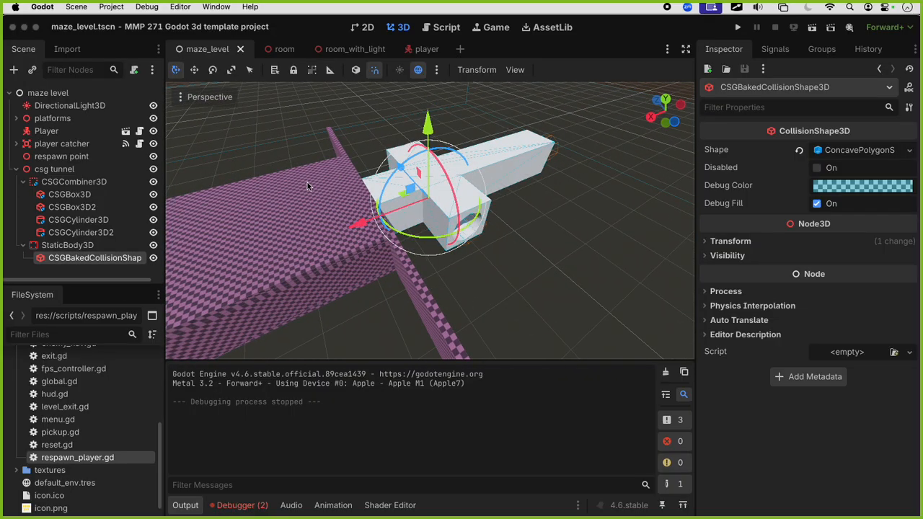
{"action": "middle_click_drag", "start_coordinate": [485, 229], "coordinate": [512, 237]}
Bake a mesh instance from the CSGCombiner3D, select the baked mesh, and inspect the tunnel's interior
{"action": "left_click", "coordinate": [98, 183]}
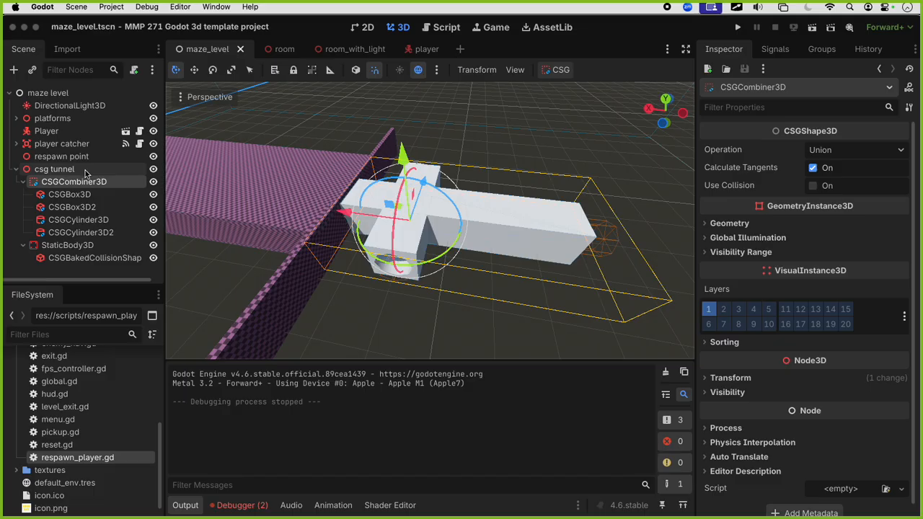
{"action": "left_click", "coordinate": [552, 71]}
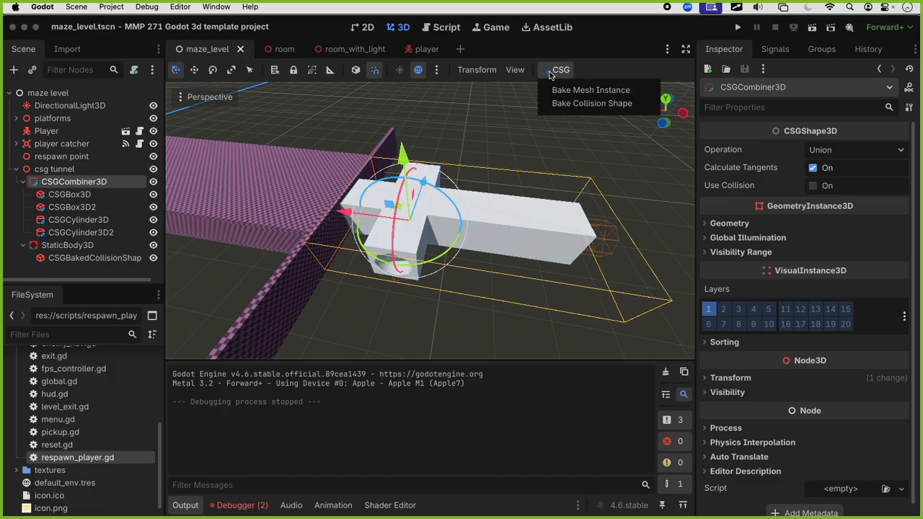
{"action": "left_click", "coordinate": [590, 90]}
{"action": "scroll", "coordinate": [148, 164], "scroll_direction": "down", "scroll_amount": 1}
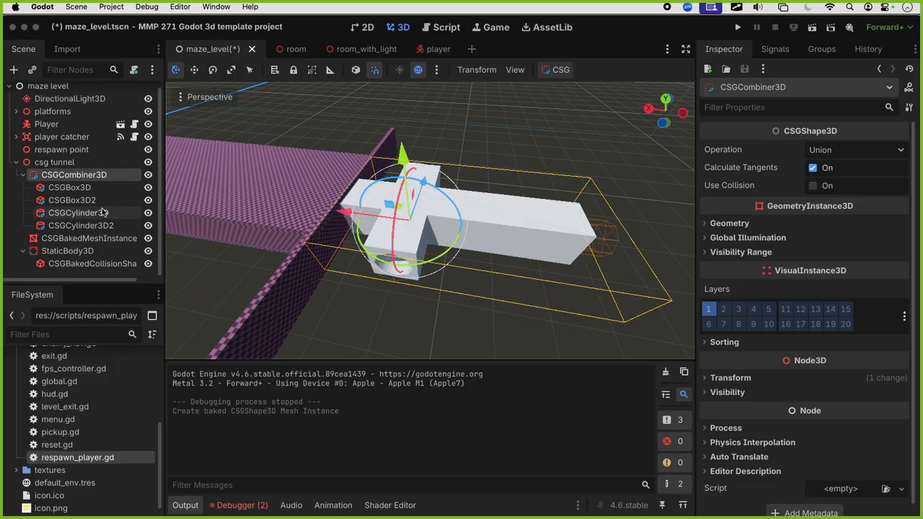
{"action": "left_click", "coordinate": [87, 238]}
{"action": "scroll", "coordinate": [467, 174], "scroll_direction": "up", "scroll_amount": 12}
{"action": "middle_click_drag", "start_coordinate": [426, 263], "coordinate": [538, 210]}
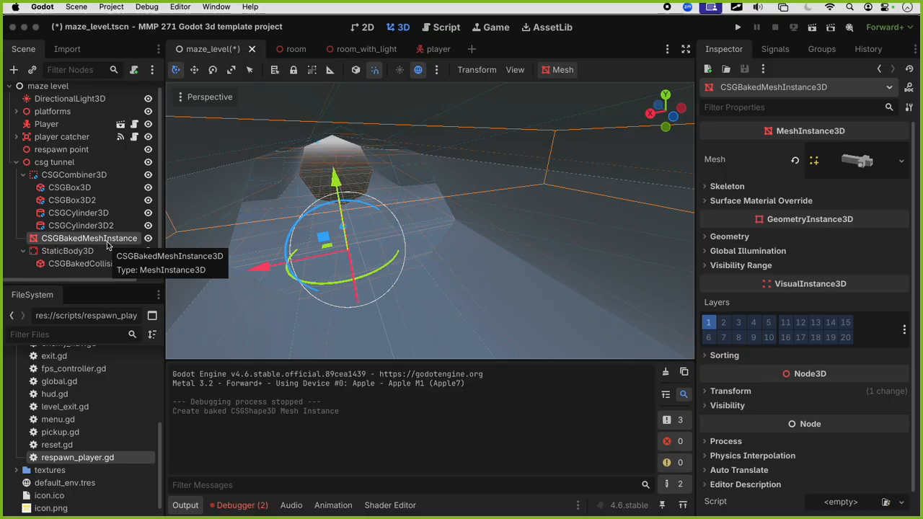
{"action": "scroll", "coordinate": [346, 259], "scroll_direction": "down", "scroll_amount": 10}
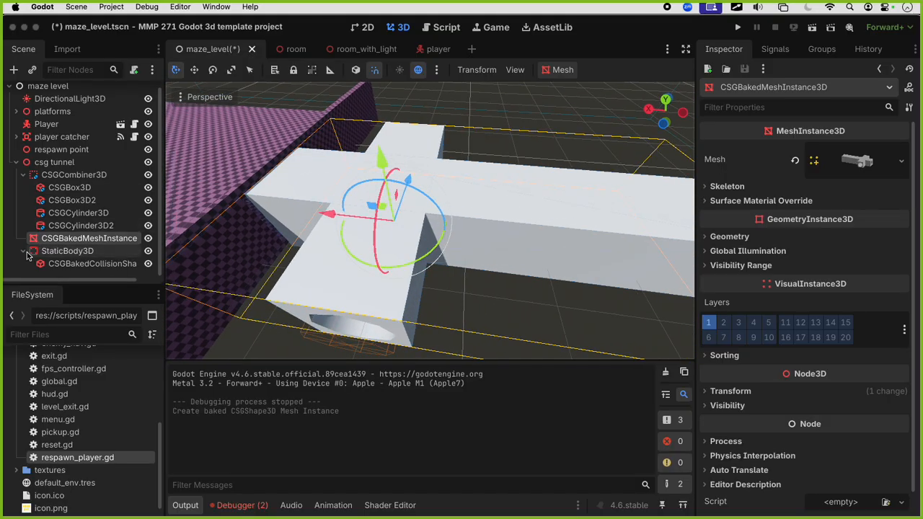
Hide the CSGCombiner3D, save the scene, and collapse the combiner's children in the scene tree
{"action": "scroll", "coordinate": [29, 256], "scroll_direction": "up", "scroll_amount": 1}
{"action": "left_click", "coordinate": [132, 181]}
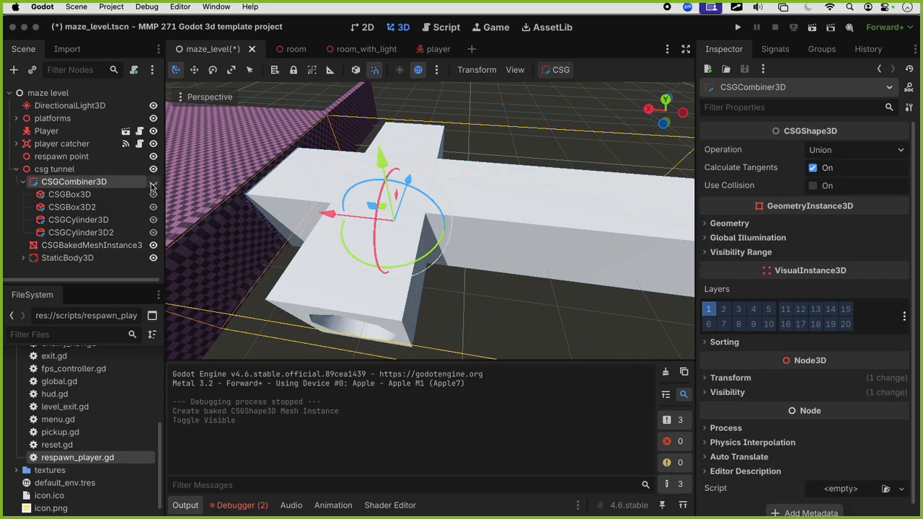
{"action": "key", "text": "super+s"}
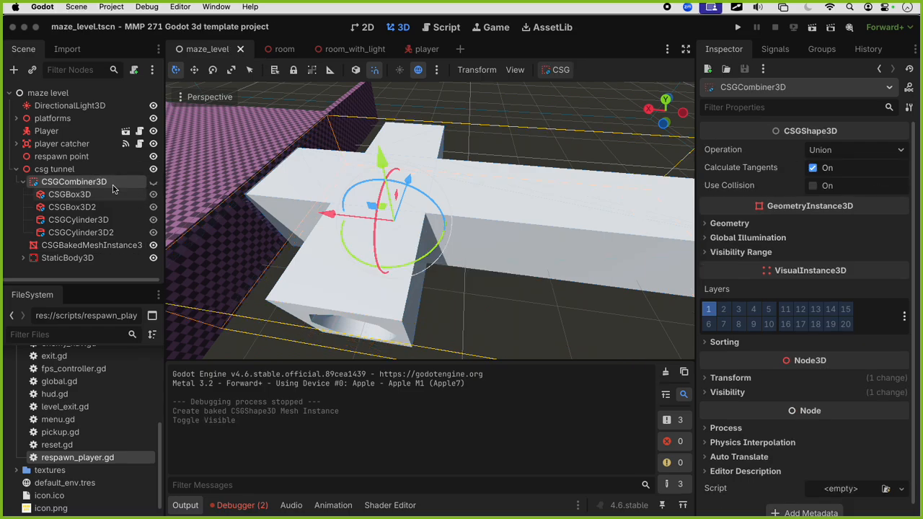
{"action": "double_click", "coordinate": [30, 181]}
{"action": "left_click", "coordinate": [24, 182]}
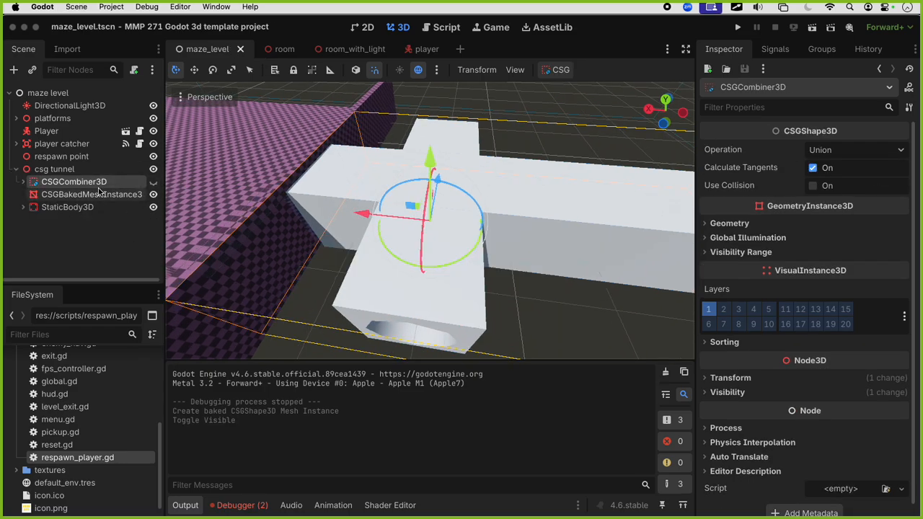
Playtest the maze level with the combiner hidden, walking the player into the baked-mesh tunnel, and stop the game
{"action": "key", "text": "super+r"}
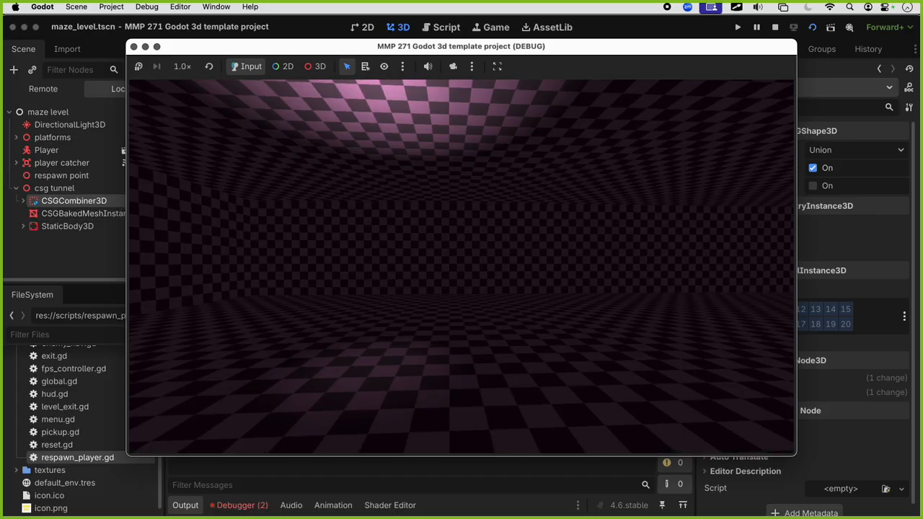
{"action": "key", "text": "w"}
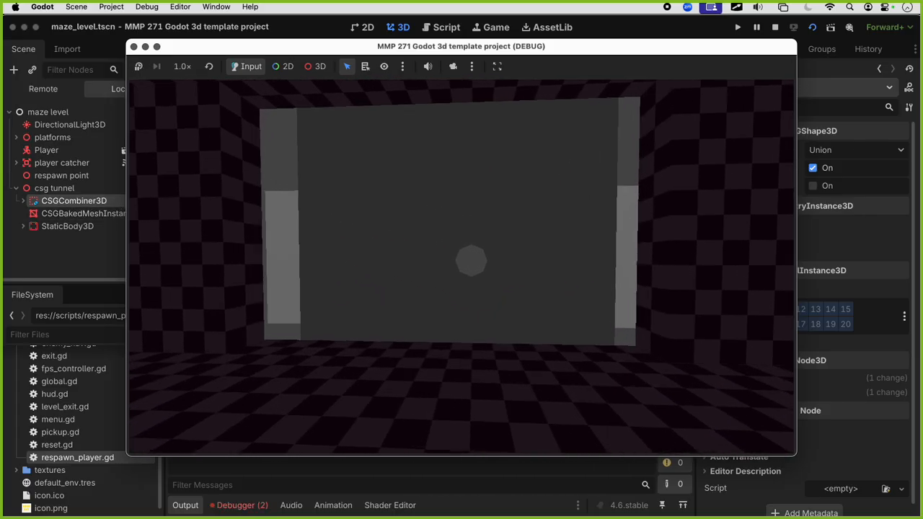
{"action": "key", "text": "w"}
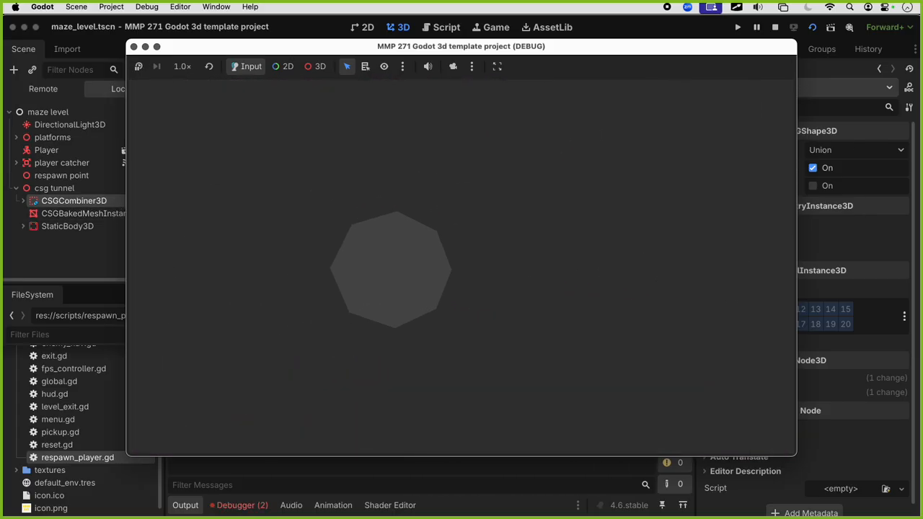
{"action": "key", "text": "w"}
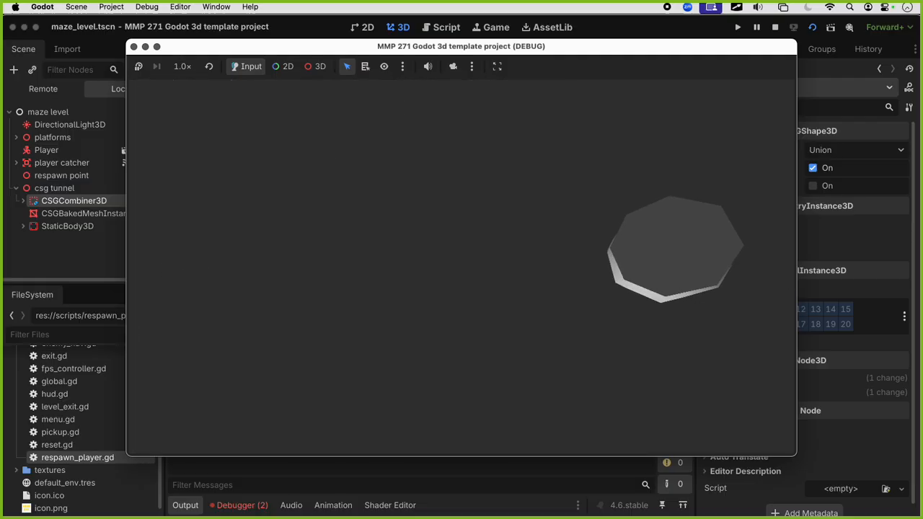
{"action": "key", "text": "Escape"}
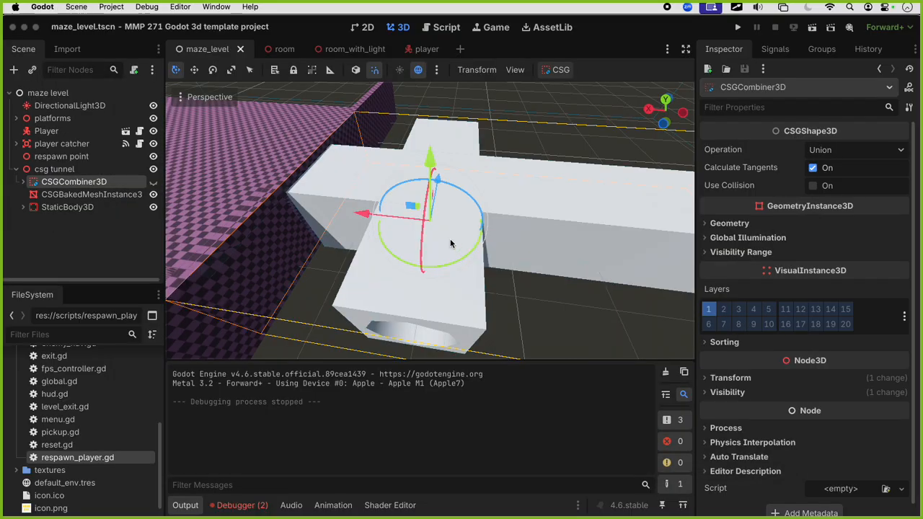
Make the CSGCombiner3D visible again and delete the baked mesh instance from the csg tunnel node
{"action": "scroll", "coordinate": [480, 237], "scroll_direction": "down", "scroll_amount": 5}
{"action": "middle_click_drag", "start_coordinate": [480, 237], "coordinate": [517, 221]}
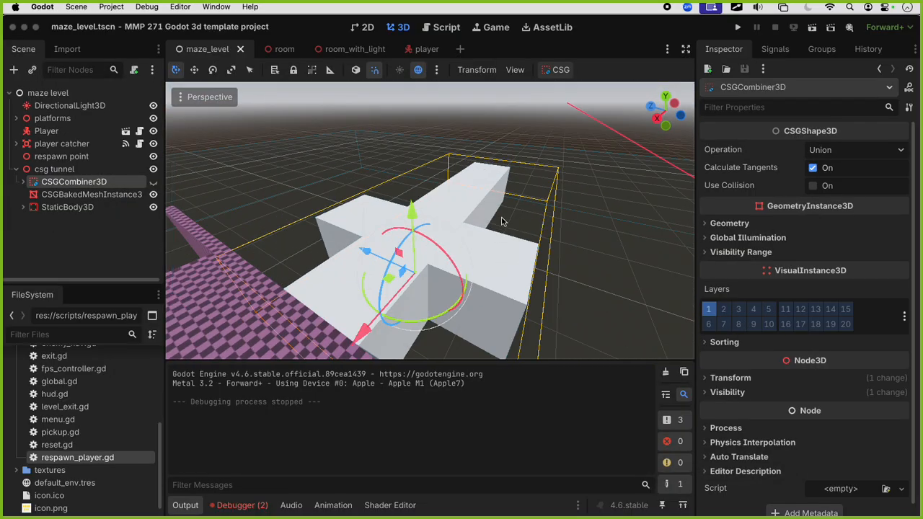
{"action": "left_click", "coordinate": [150, 194]}
{"action": "middle_click_drag", "start_coordinate": [440, 310], "coordinate": [424, 267]}
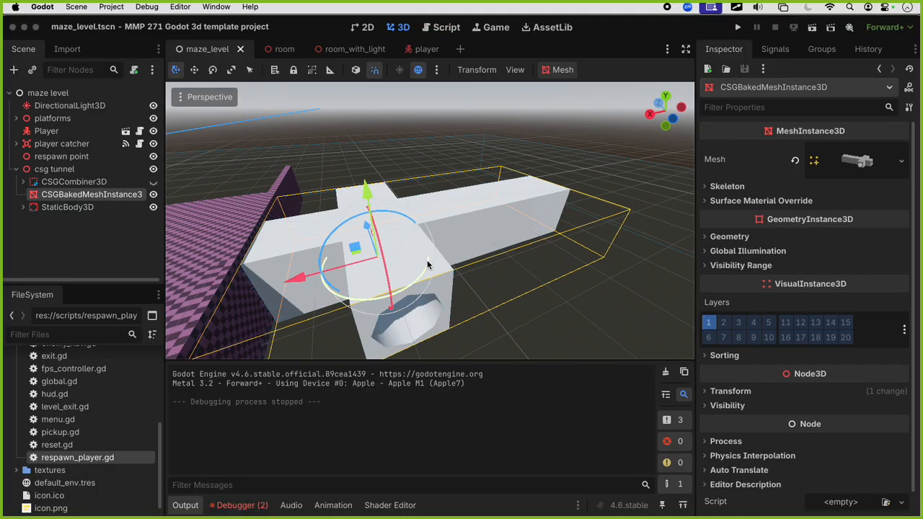
{"action": "left_click", "coordinate": [153, 182]}
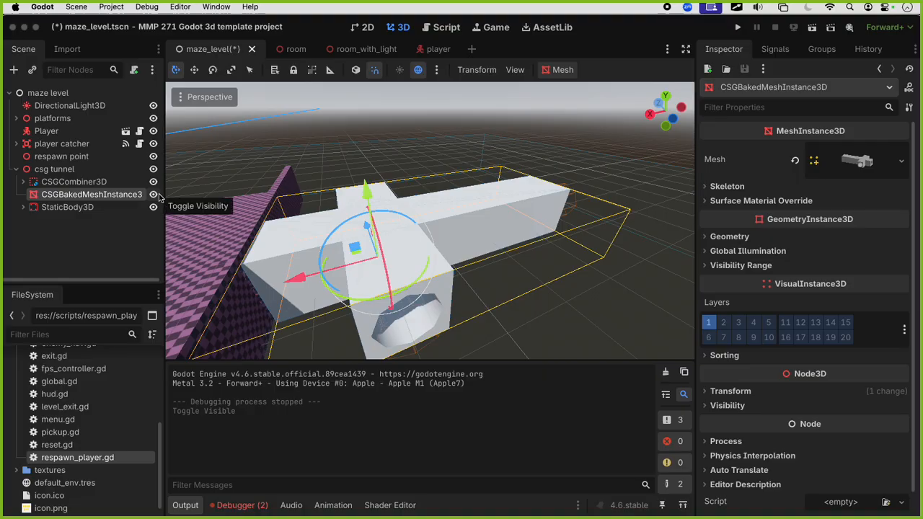
{"action": "left_click", "coordinate": [109, 224]}
{"action": "left_click", "coordinate": [116, 200]}
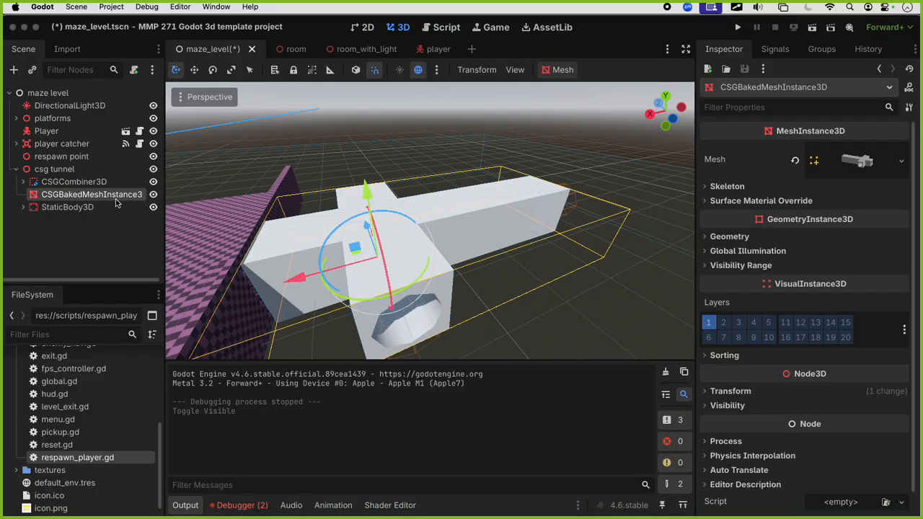
{"action": "key", "text": "Delete"}
{"action": "key", "text": "Return"}
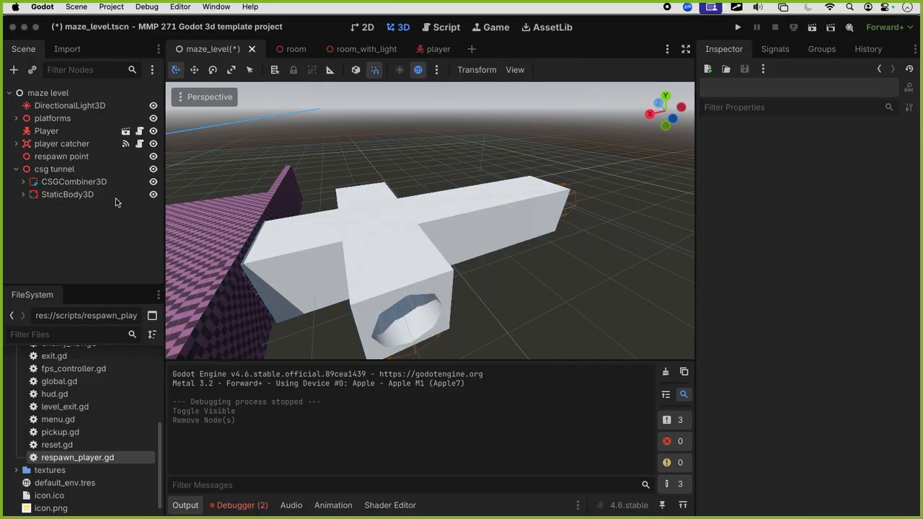
Expand the combiner's and StaticBody3D's children, duplicate CSGCylinder3D2, and move the copy along the tunnel's long arm away from the crossing
{"action": "left_click", "coordinate": [23, 182]}
{"action": "middle_click_drag", "start_coordinate": [391, 263], "coordinate": [417, 240]}
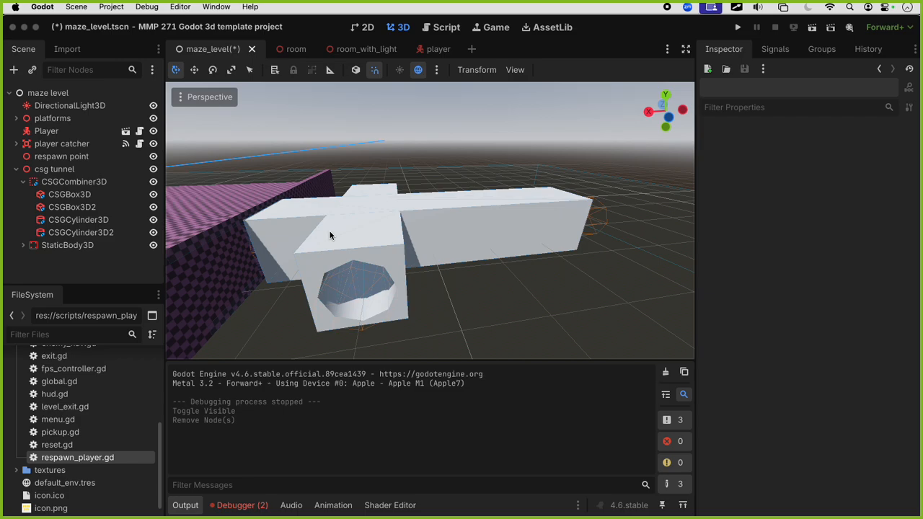
{"action": "left_click", "coordinate": [24, 246]}
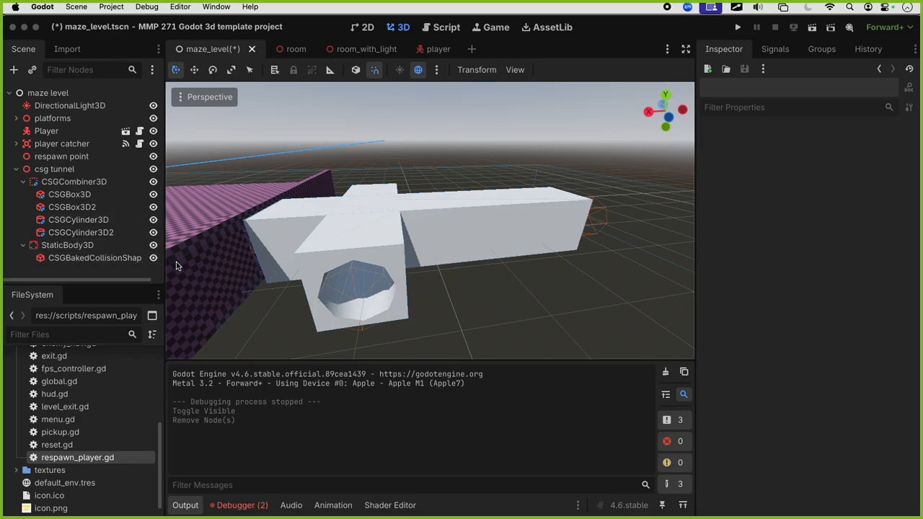
{"action": "middle_click_drag", "start_coordinate": [478, 266], "coordinate": [171, 235]}
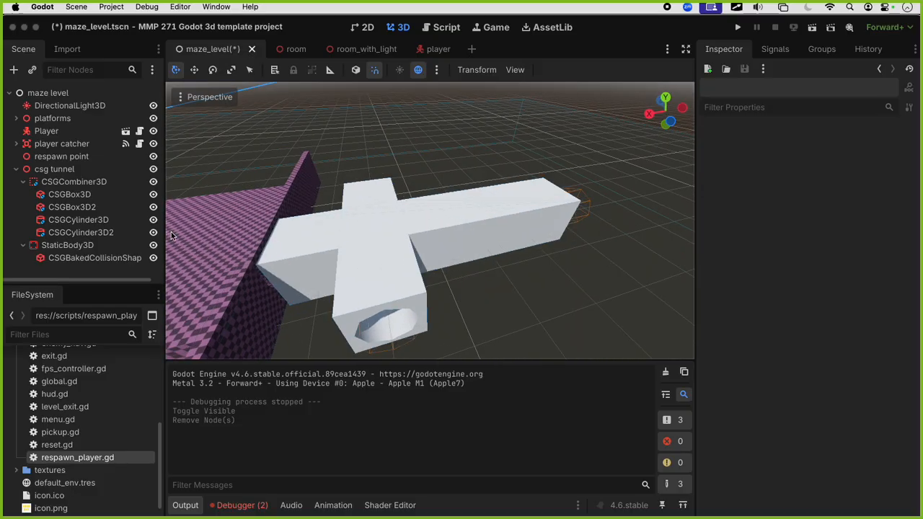
{"action": "left_click", "coordinate": [114, 220]}
{"action": "left_click", "coordinate": [112, 232]}
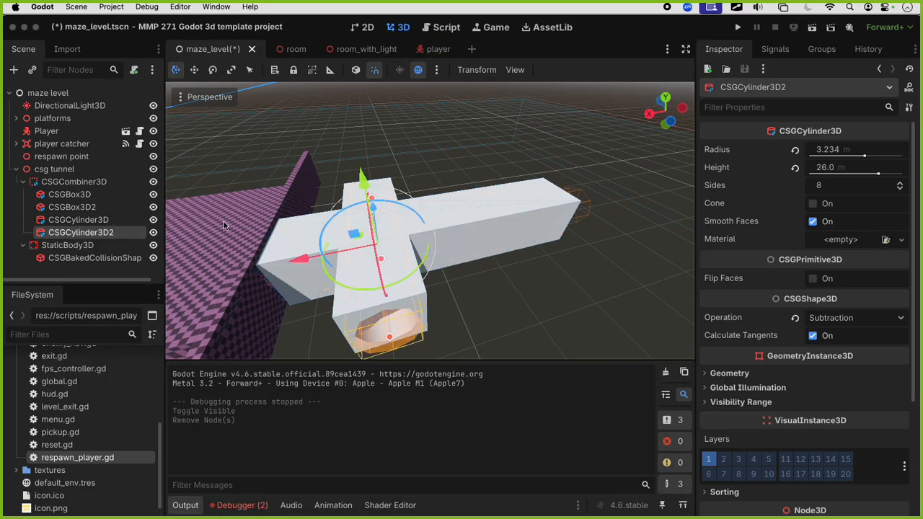
{"action": "key", "text": "super+d"}
{"action": "left_click_drag", "start_coordinate": [285, 257], "coordinate": [427, 251]}
{"action": "left_click_drag", "start_coordinate": [478, 200], "coordinate": [461, 243]}
{"action": "left_click", "coordinate": [470, 243]}
{"action": "key", "text": "super+z"}
{"action": "key", "text": "super+z"}
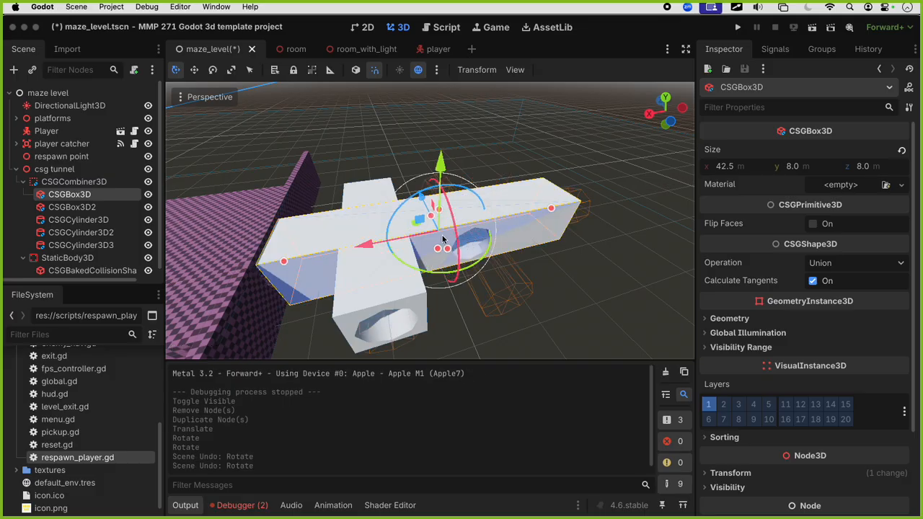
Rotate the duplicated cylinder CSGCylinder3D3 upright and raise it so it cuts a hole through the long arm's roof
{"action": "left_click", "coordinate": [501, 286]}
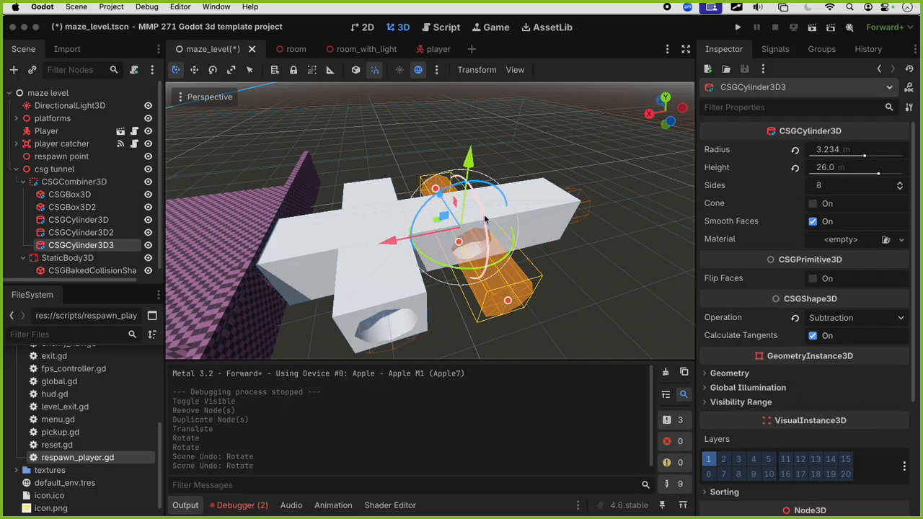
{"action": "left_click_drag", "start_coordinate": [483, 207], "coordinate": [474, 36]}
{"action": "scroll", "coordinate": [473, 177], "scroll_direction": "down", "scroll_amount": 6}
{"action": "middle_click_drag", "start_coordinate": [472, 189], "coordinate": [445, 261]}
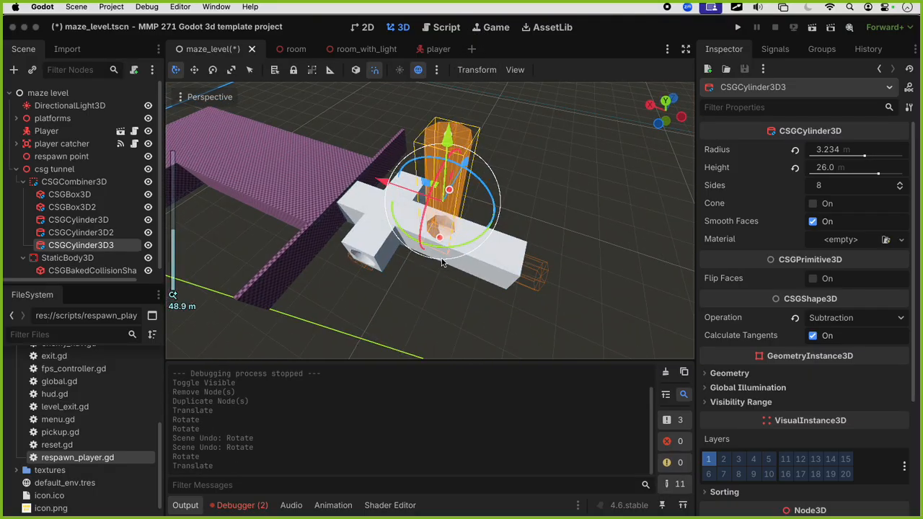
Duplicate the upright cylinder twice, spread the three cylinders along the tunnel to cut three roof openings, and save the scene
{"action": "scroll", "coordinate": [443, 256], "scroll_direction": "up", "scroll_amount": 1}
{"action": "left_click_drag", "start_coordinate": [390, 176], "coordinate": [448, 193]}
{"action": "key", "text": "super+d"}
{"action": "key", "text": "super+d"}
{"action": "middle_click_drag", "start_coordinate": [448, 193], "coordinate": [464, 232]}
{"action": "key", "text": "super+s"}
Playtest the tunnel with its new roof openings by walking the player to the far end and looking back, and stop the game
{"action": "key", "text": "super+r"}
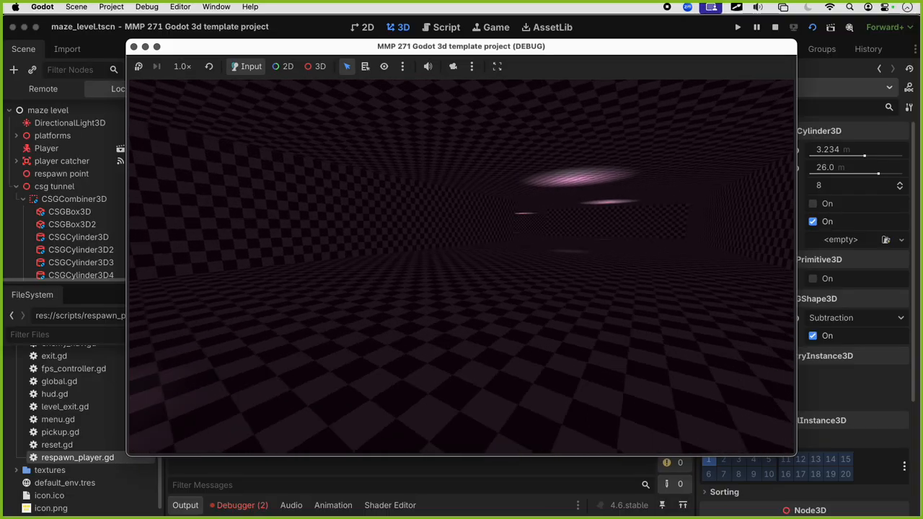
{"action": "key", "text": "w"}
{"action": "key", "text": "w"}
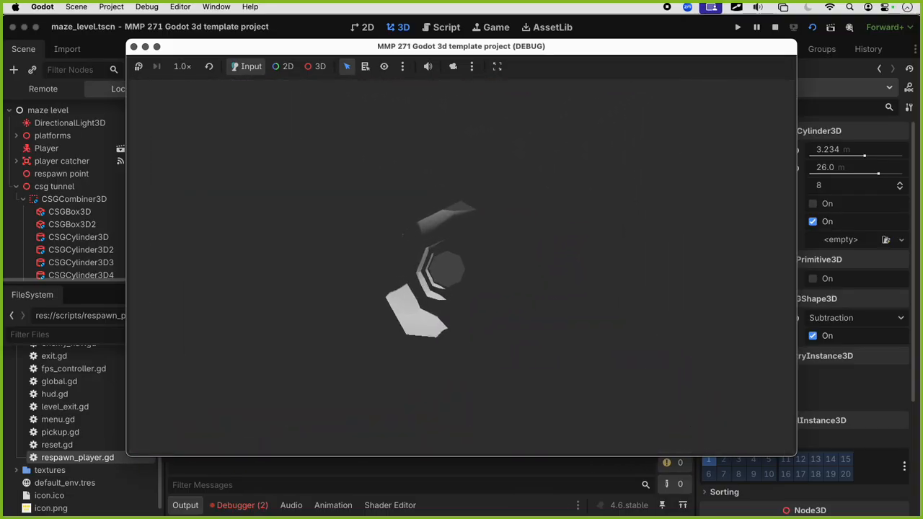
{"action": "key", "text": "w"}
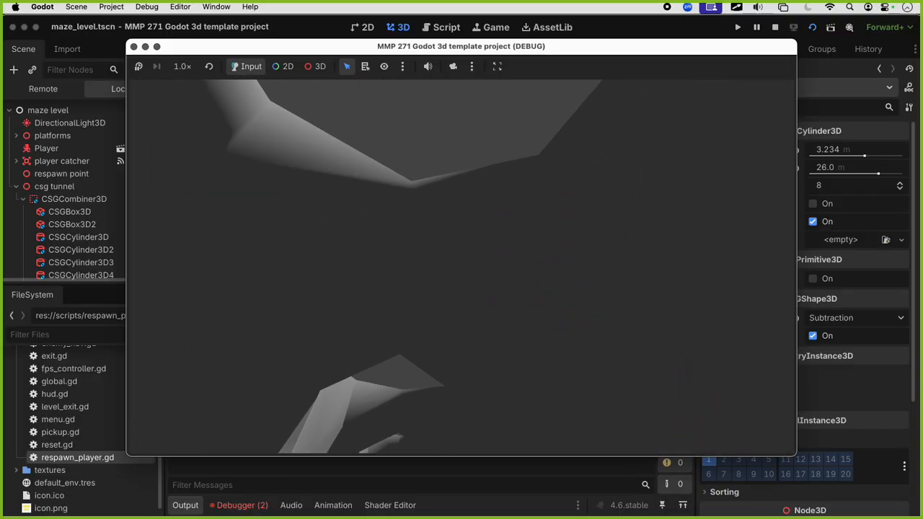
{"action": "key", "text": "w"}
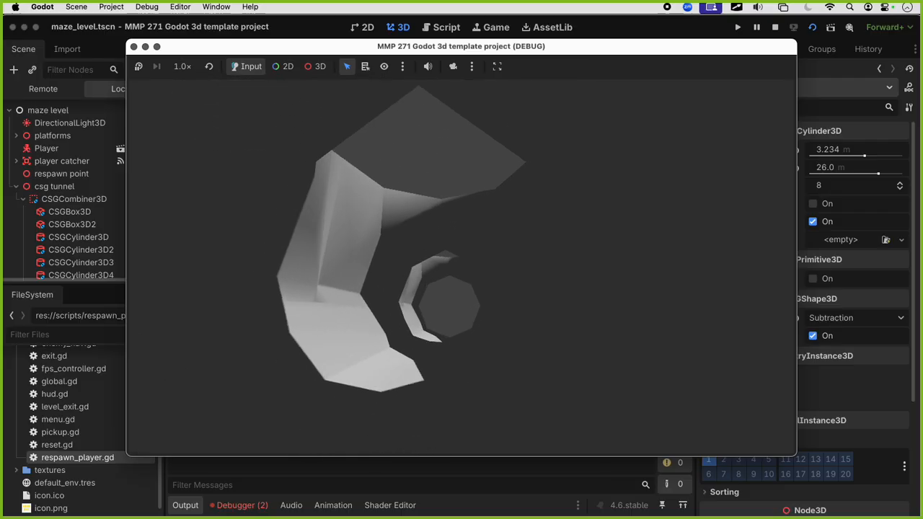
{"action": "key", "text": "w"}
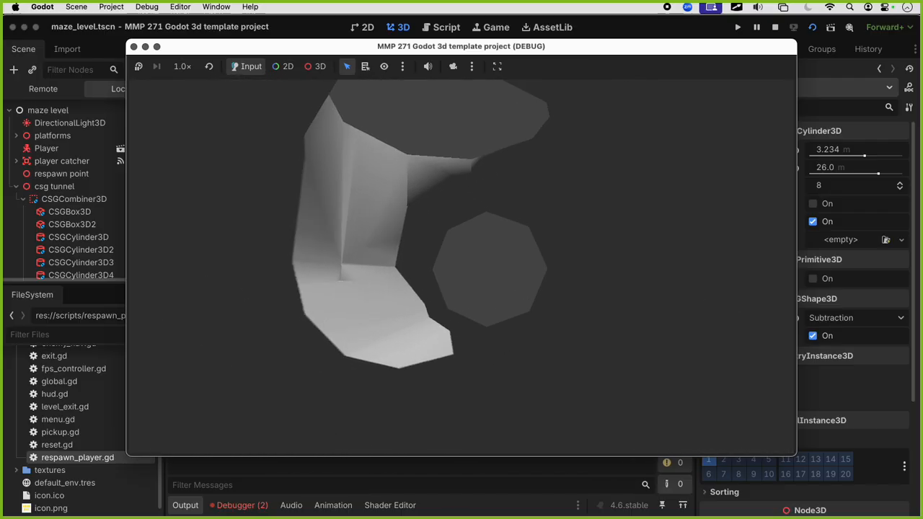
{"action": "key", "text": "w"}
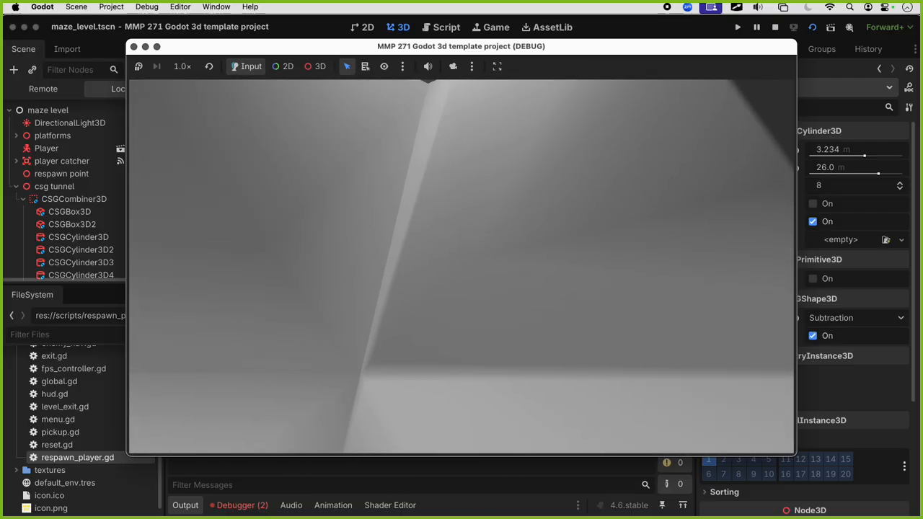
{"action": "key", "text": "w"}
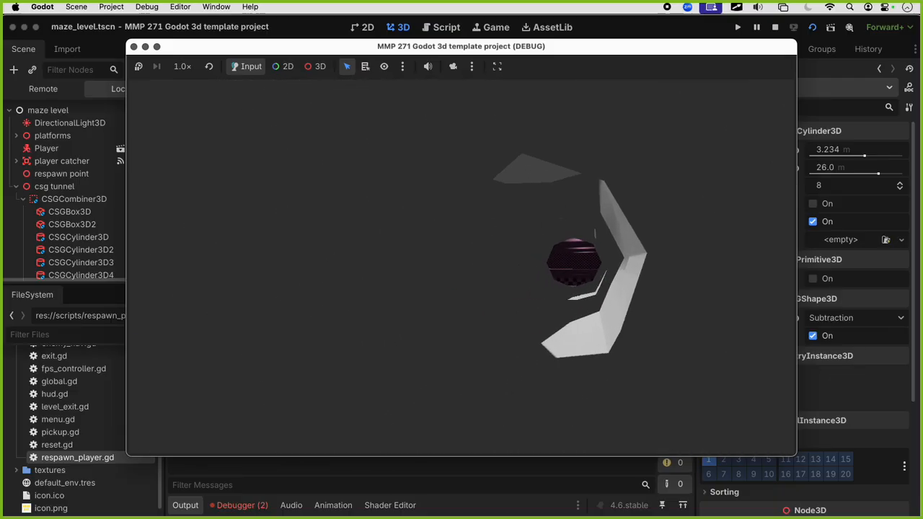
{"action": "key", "text": "Escape"}
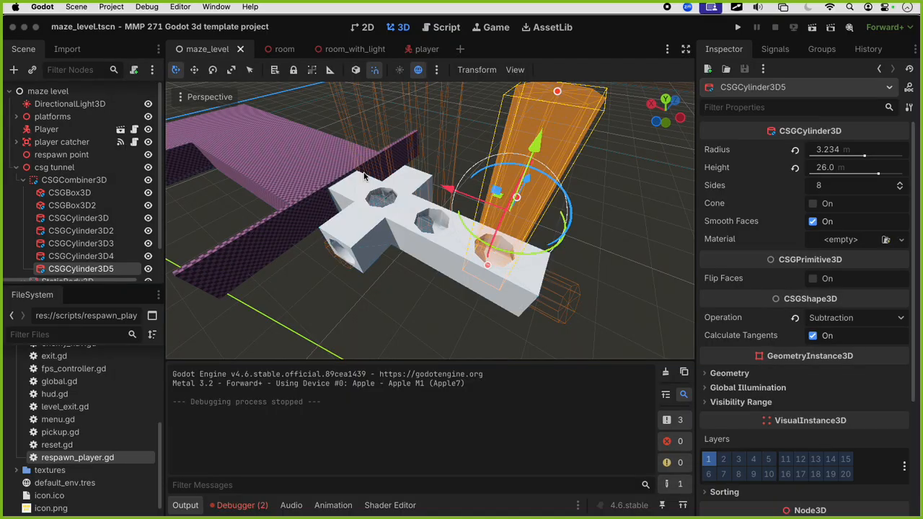
Bake a new mesh instance from the CSGCombiner3D with the roof openings, hide the combiner, and save the scene
{"action": "left_click", "coordinate": [72, 180]}
{"action": "left_click", "coordinate": [24, 181]}
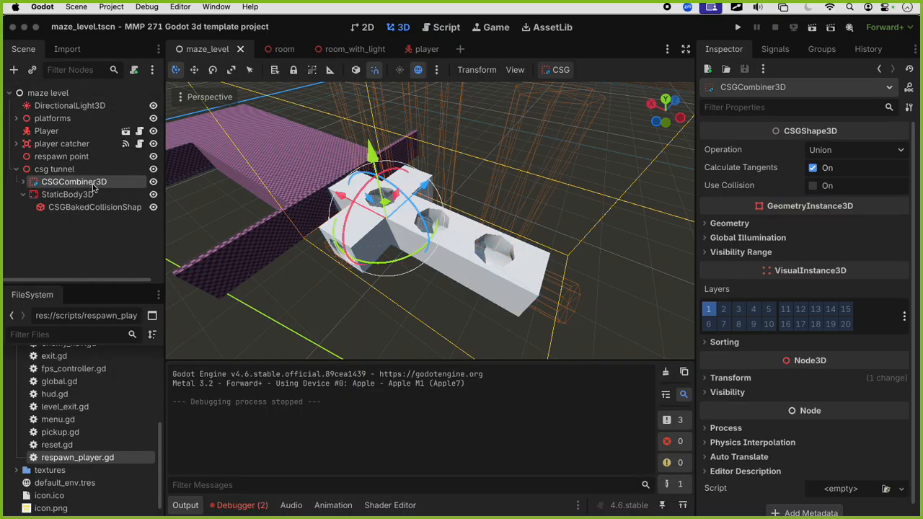
{"action": "left_click", "coordinate": [562, 70]}
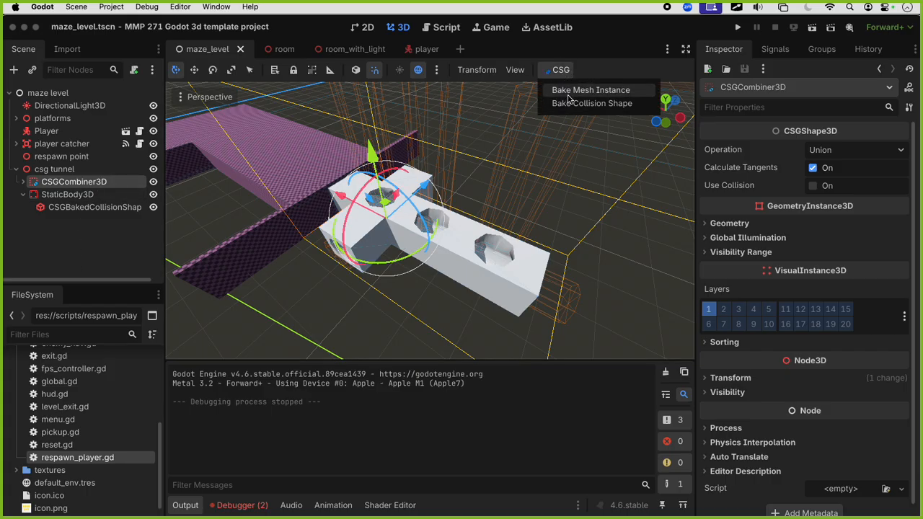
{"action": "left_click", "coordinate": [577, 91]}
{"action": "left_click", "coordinate": [23, 207]}
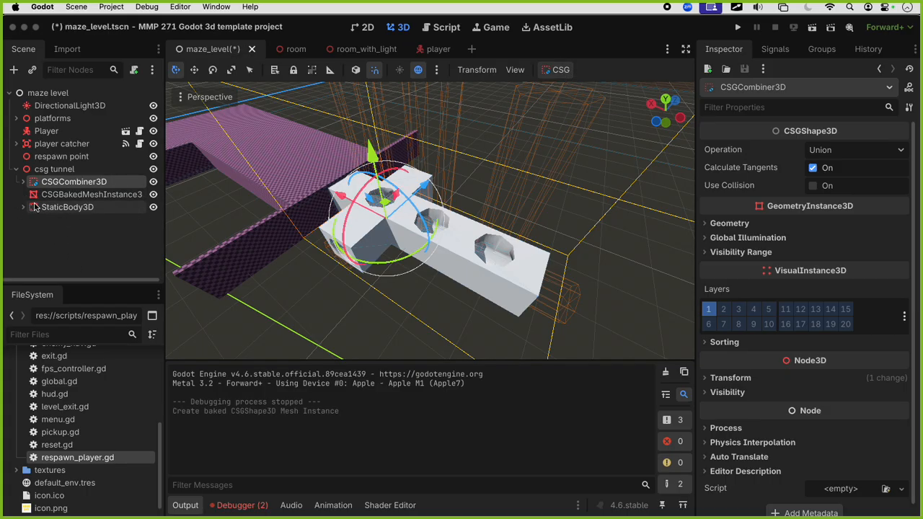
{"action": "left_click", "coordinate": [153, 182]}
{"action": "key", "text": "super+s"}
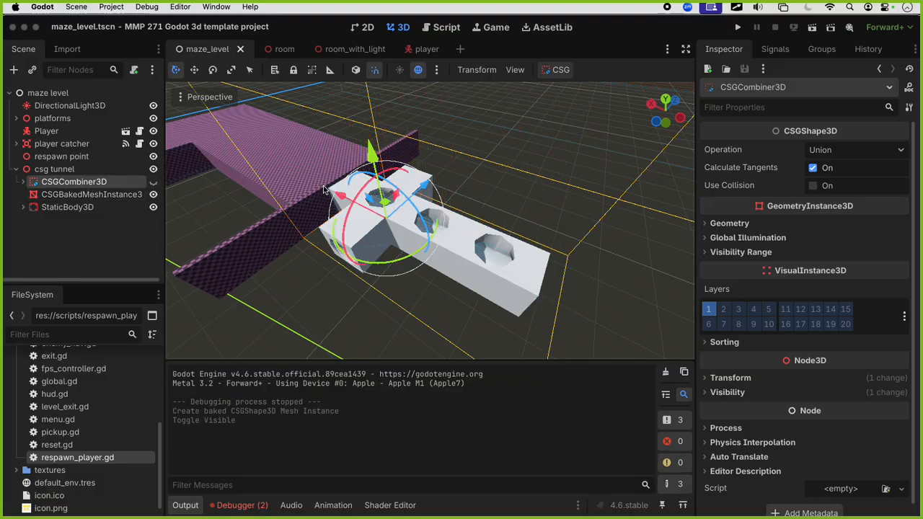
Playtest the level by walking the player through the doorway and the rebaked tunnel, look back from inside, and stop the game
{"action": "key", "text": "super+r"}
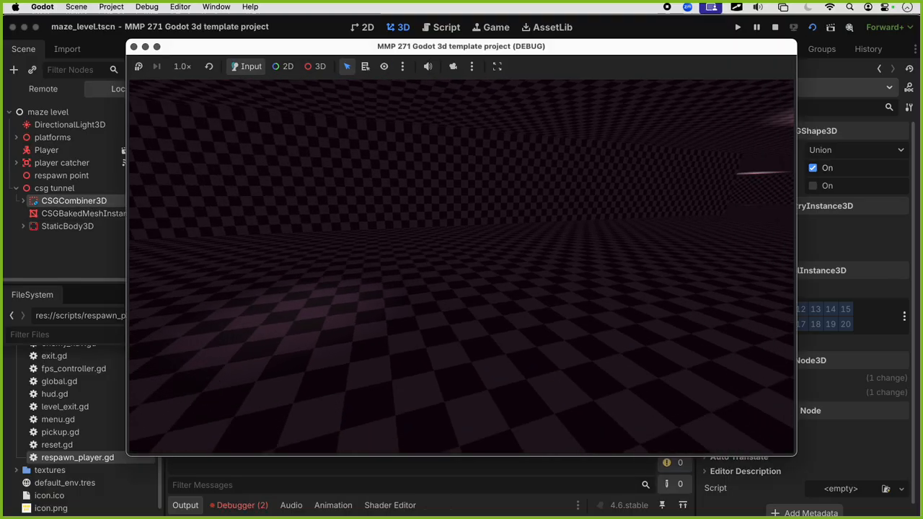
{"action": "key", "text": "w"}
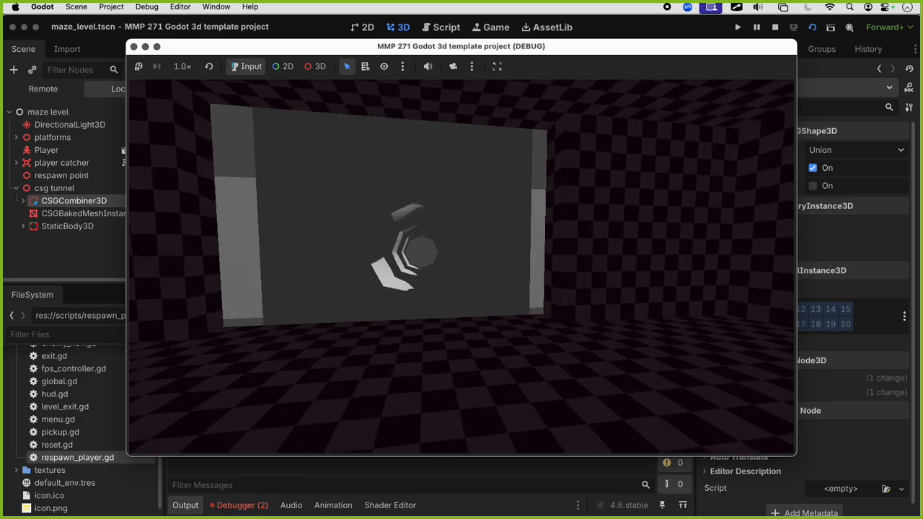
{"action": "key", "text": "w"}
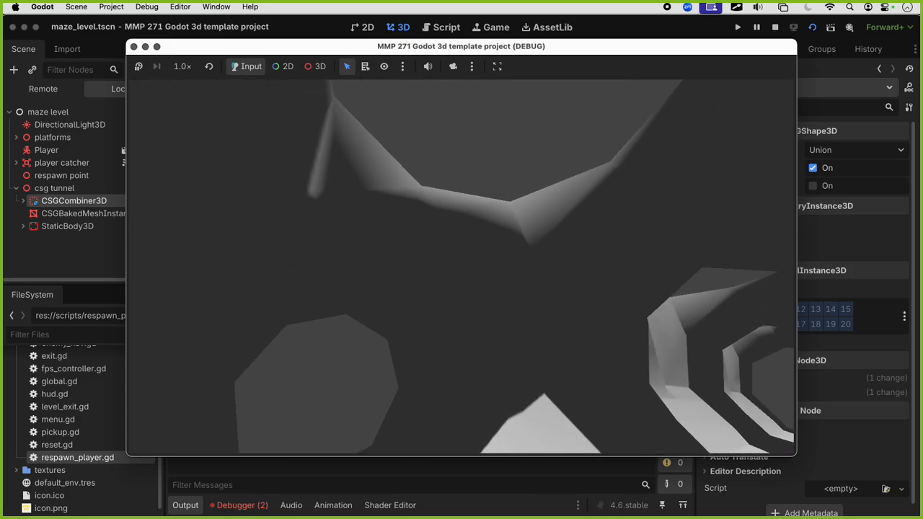
{"action": "key", "text": "w"}
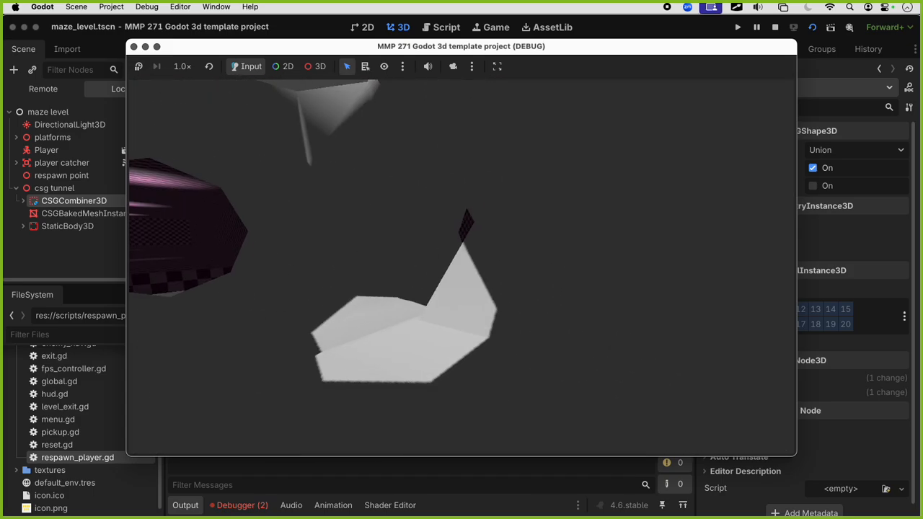
{"action": "key", "text": "w"}
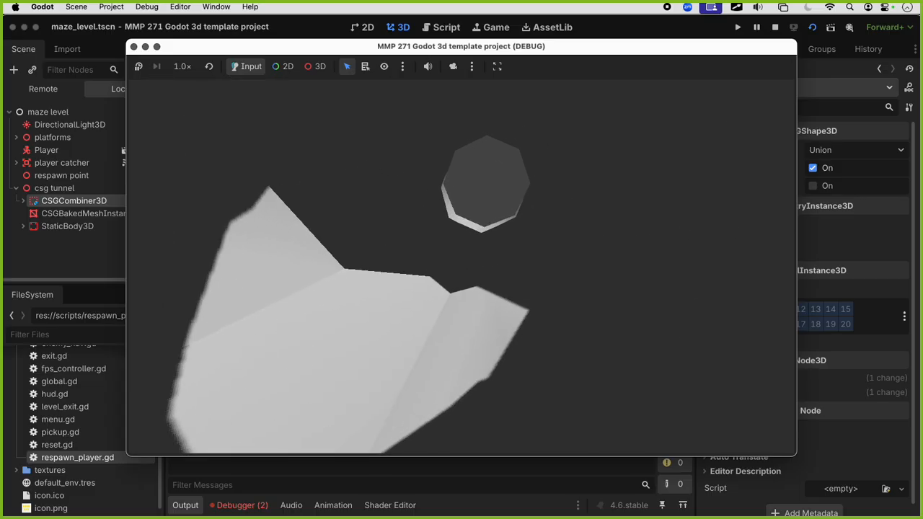
{"action": "key", "text": "w"}
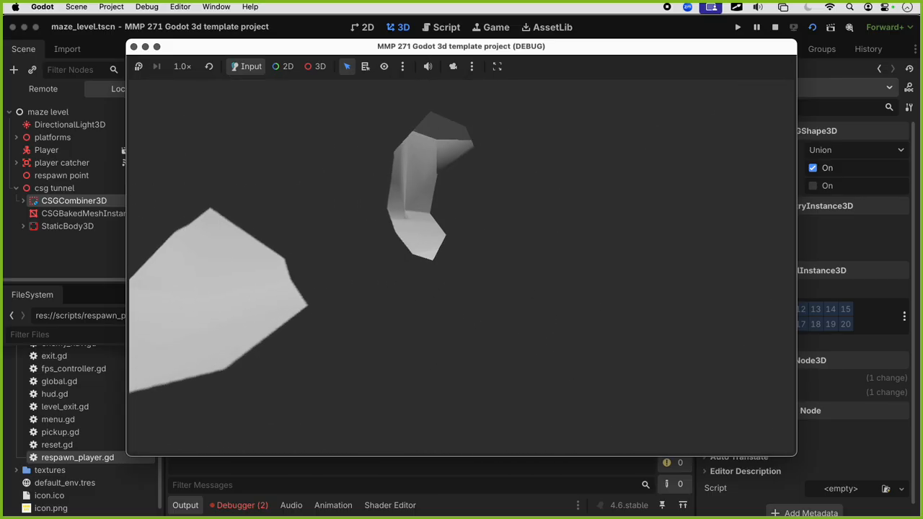
{"action": "key", "text": "w"}
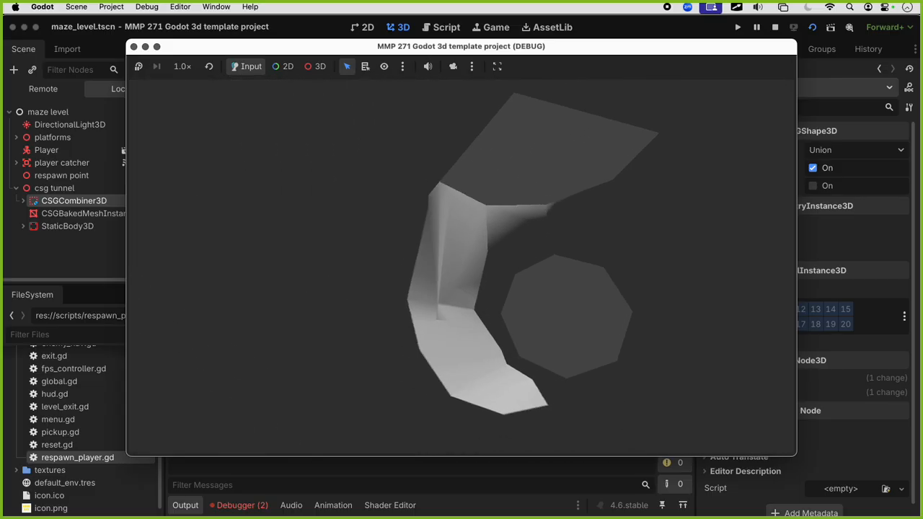
{"action": "key", "text": "w"}
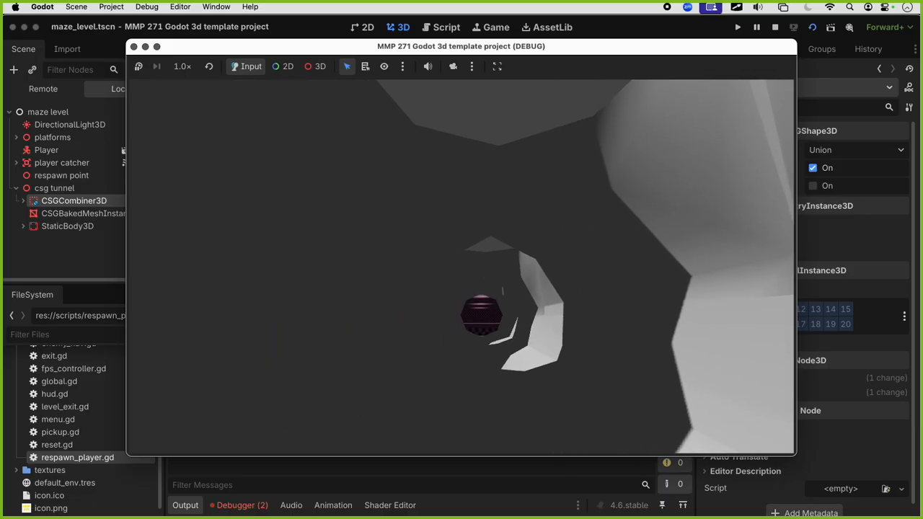
{"action": "key", "text": "Escape"}
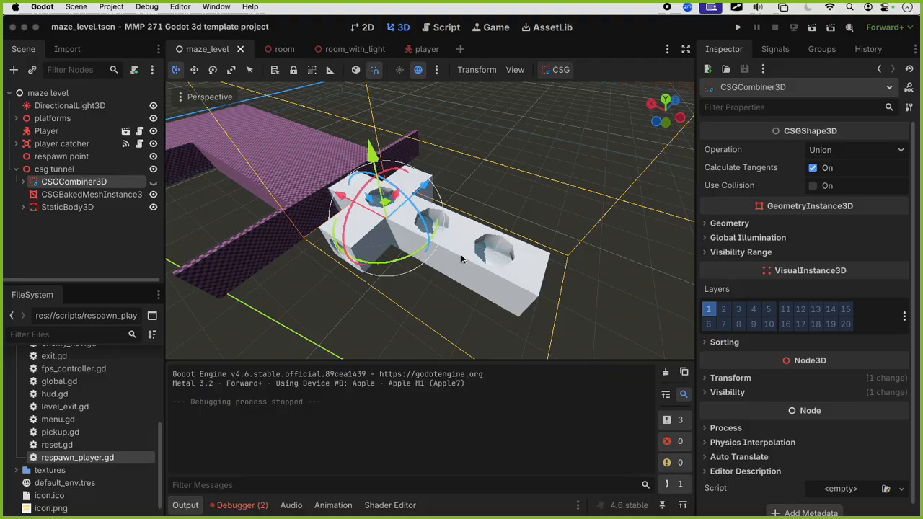
Collapse the scripts folder in the project files so that only the top-level folders and files are listed
{"action": "scroll", "coordinate": [520, 220], "scroll_direction": "up", "scroll_amount": 5}
{"action": "middle_click_drag", "start_coordinate": [520, 220], "coordinate": [676, 212]}
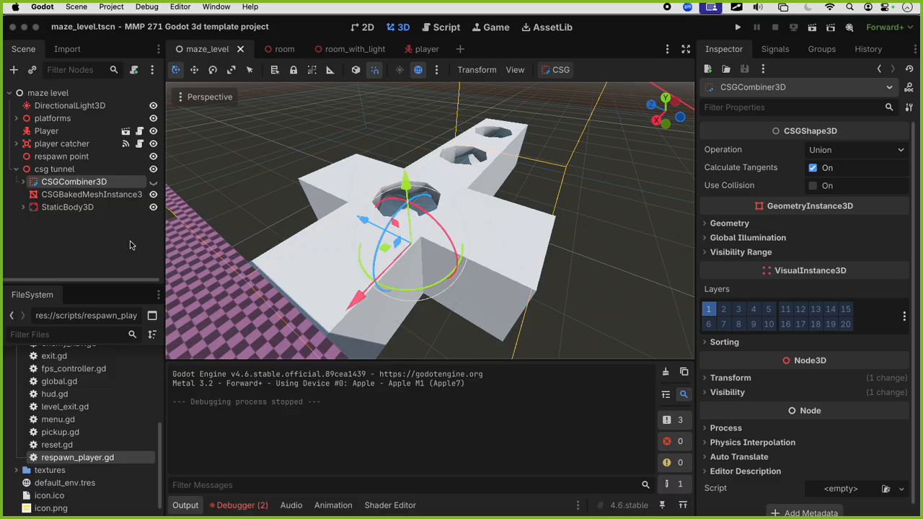
{"action": "scroll", "coordinate": [88, 375], "scroll_direction": "up", "scroll_amount": 2}
{"action": "scroll", "coordinate": [65, 382], "scroll_direction": "up", "scroll_amount": 10}
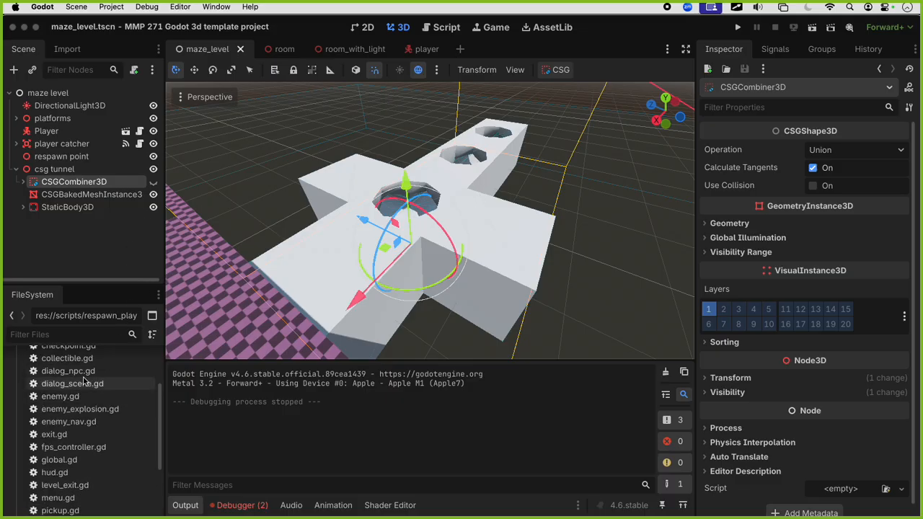
{"action": "left_click", "coordinate": [15, 394]}
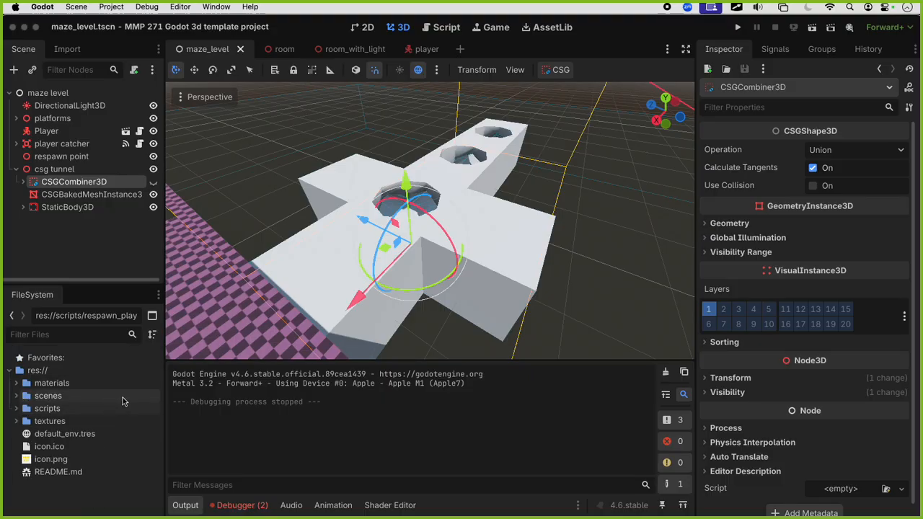